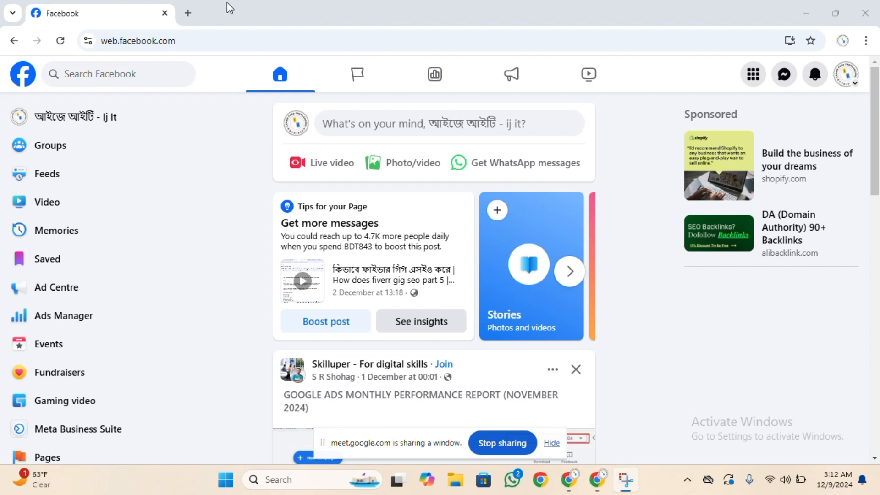
- Open facebook.com/adsmanager in a new Chrome tab using the FACE address completion
{"action": "left_click", "coordinate": [188, 12]}
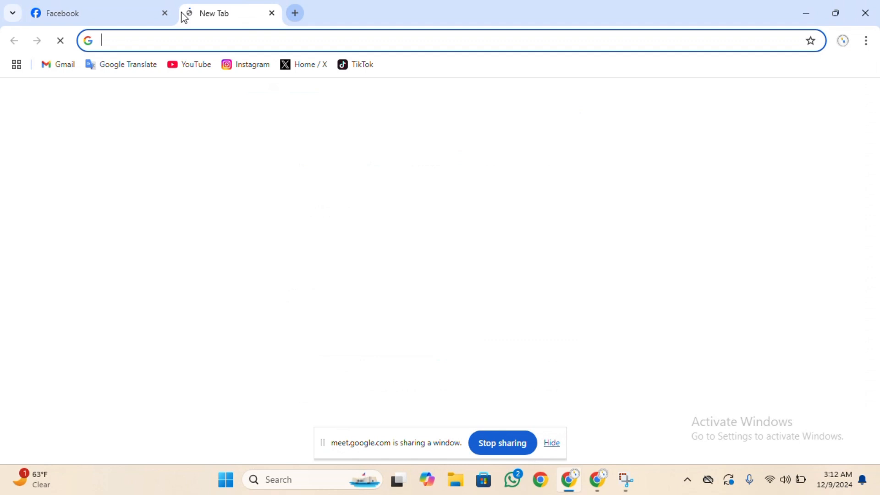
{"action": "left_click", "coordinate": [185, 35]}
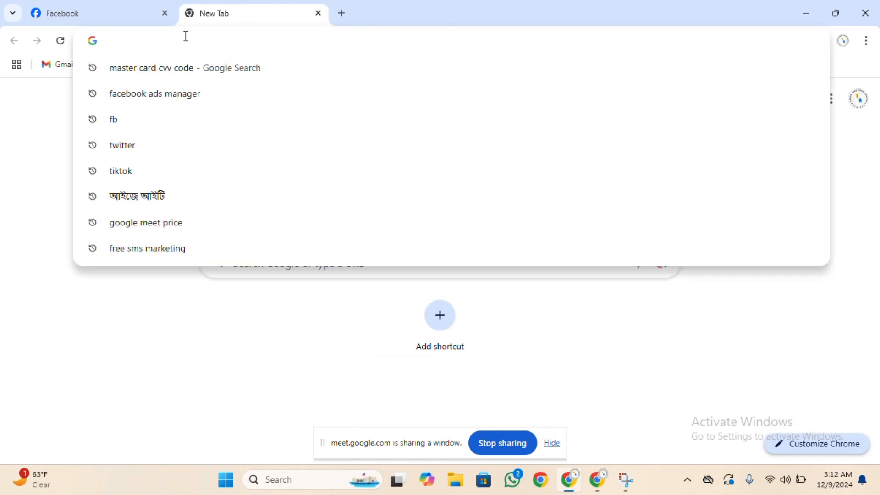
{"action": "type", "text": "FACE"}
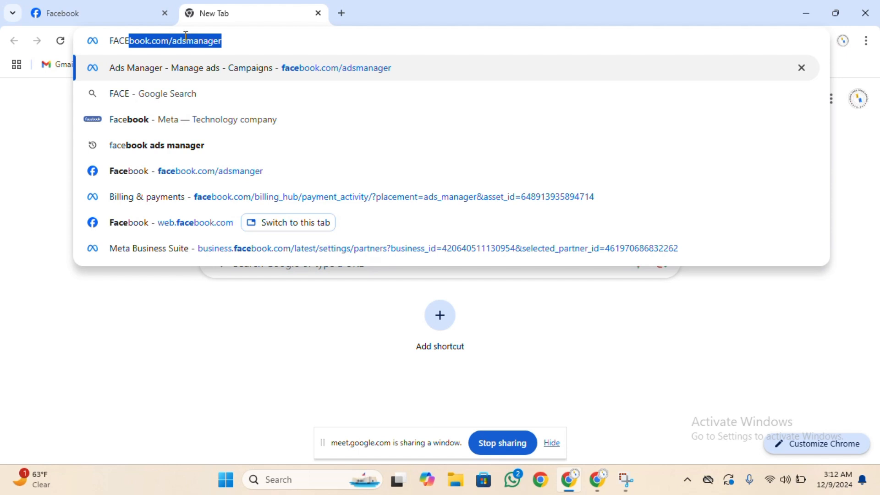
{"action": "key", "text": "Return"}
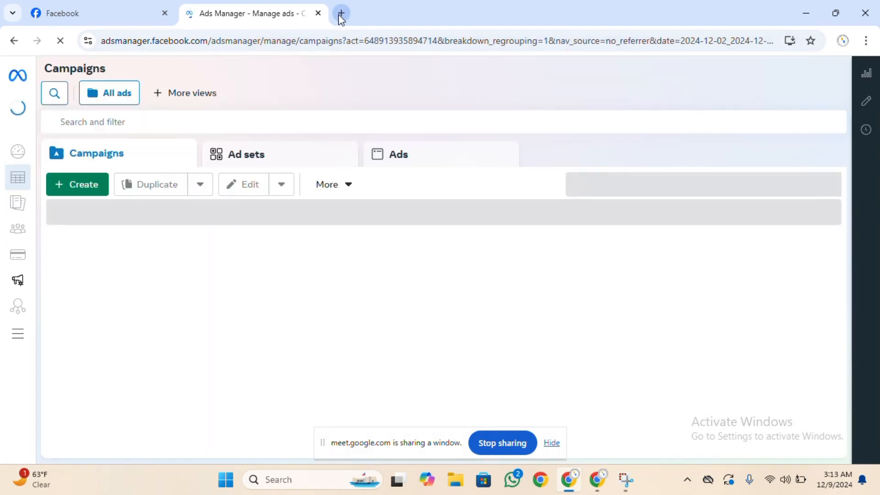
- Search Google for 'FACEBOOK ADS' in a third tab and scroll through the results
{"action": "left_click", "coordinate": [340, 13]}
{"action": "left_click", "coordinate": [272, 49]}
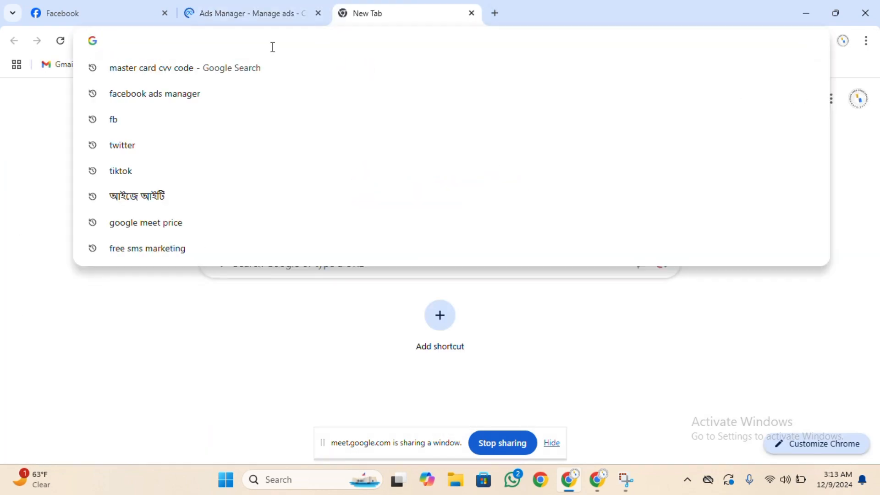
{"action": "type", "text": "FACEB"}
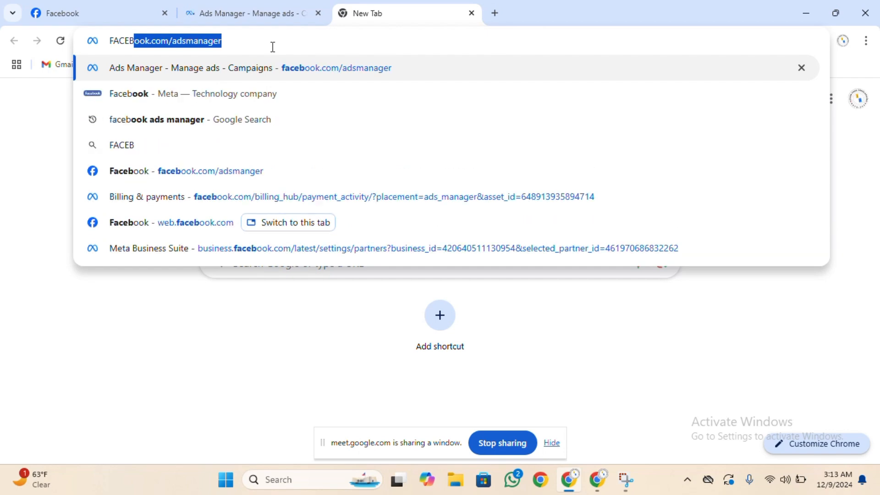
{"action": "type", "text": "OOK ADS"}
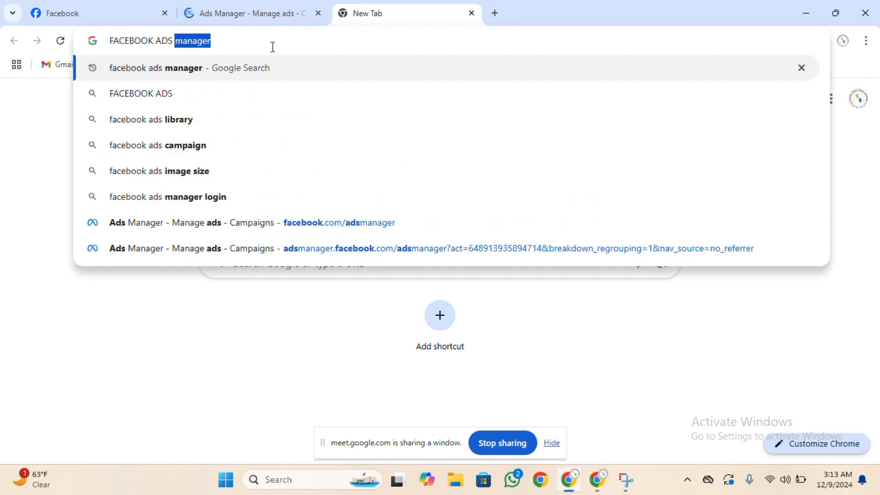
{"action": "key", "text": "Return"}
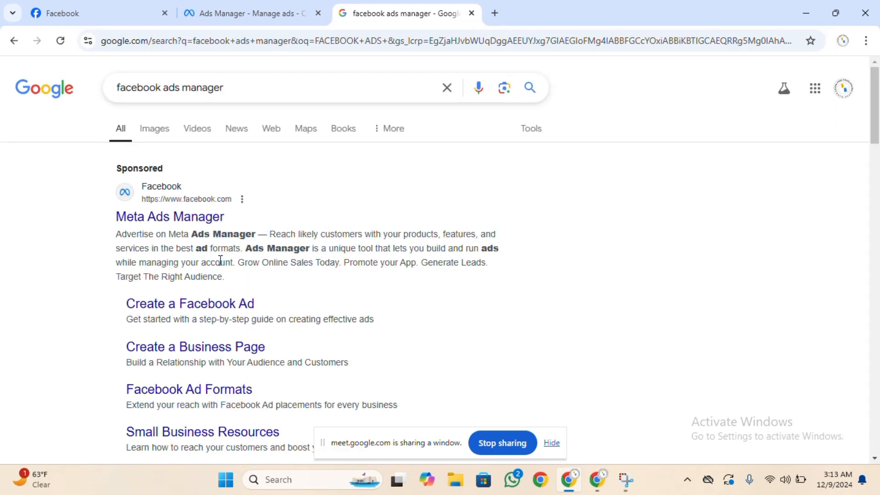
{"action": "scroll", "coordinate": [241, 305], "scroll_direction": "down", "scroll_amount": 6}
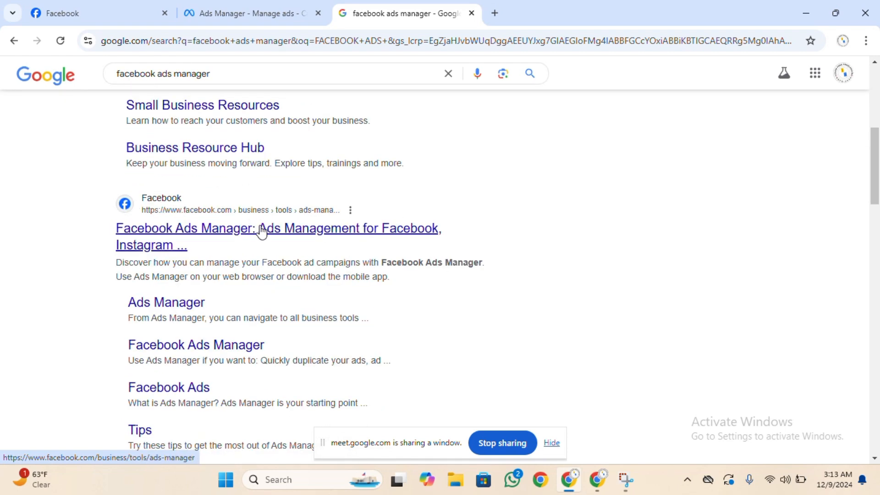
- Cycle through the Google and Facebook tabs, then close the Add payment method notice in Ads Manager
{"action": "left_click", "coordinate": [211, 10]}
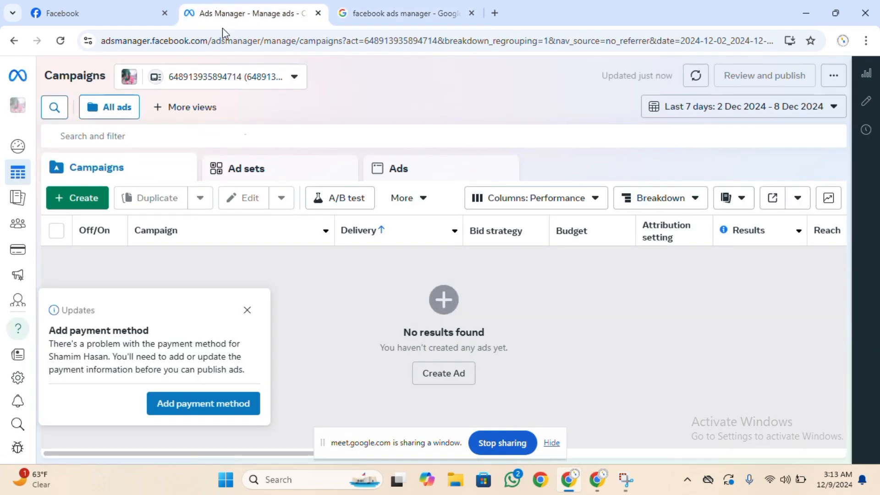
{"action": "left_click", "coordinate": [337, 7]}
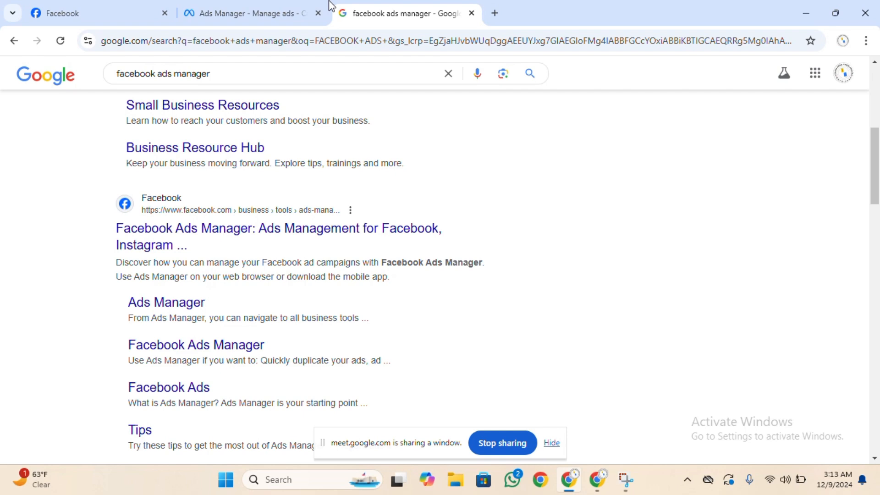
{"action": "left_click", "coordinate": [55, 7]}
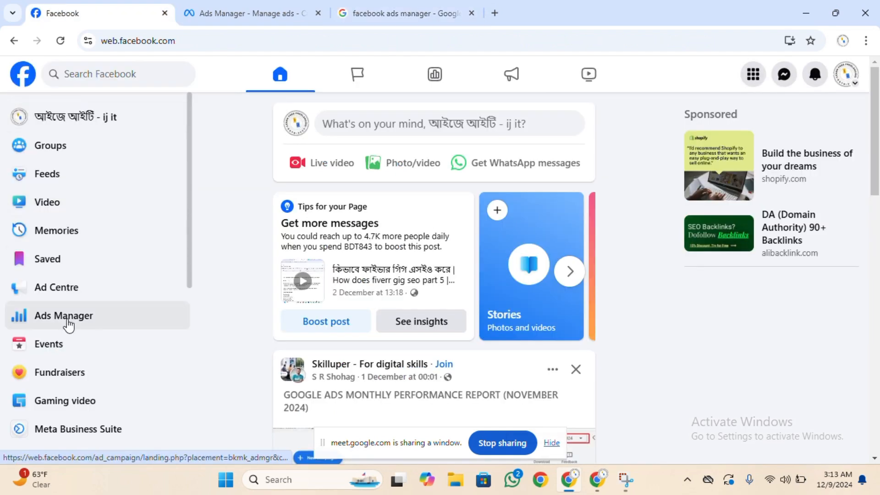
{"action": "left_click", "coordinate": [101, 310]}
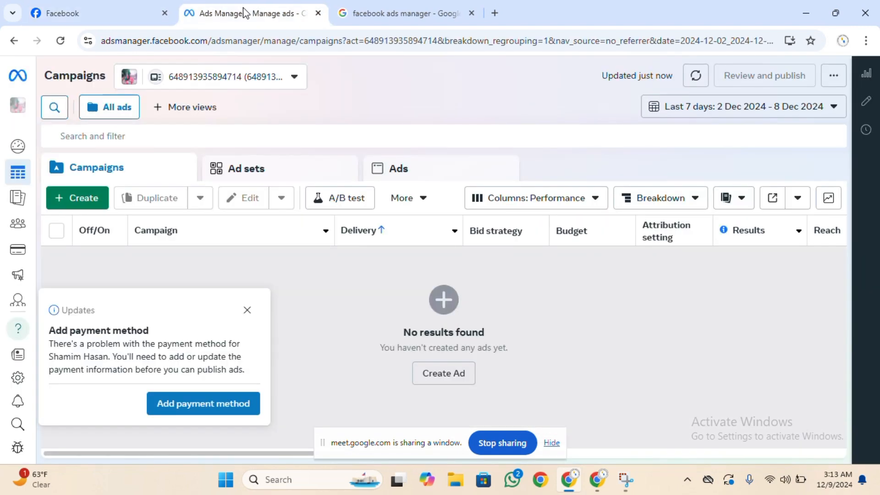
{"action": "left_click", "coordinate": [247, 309]}
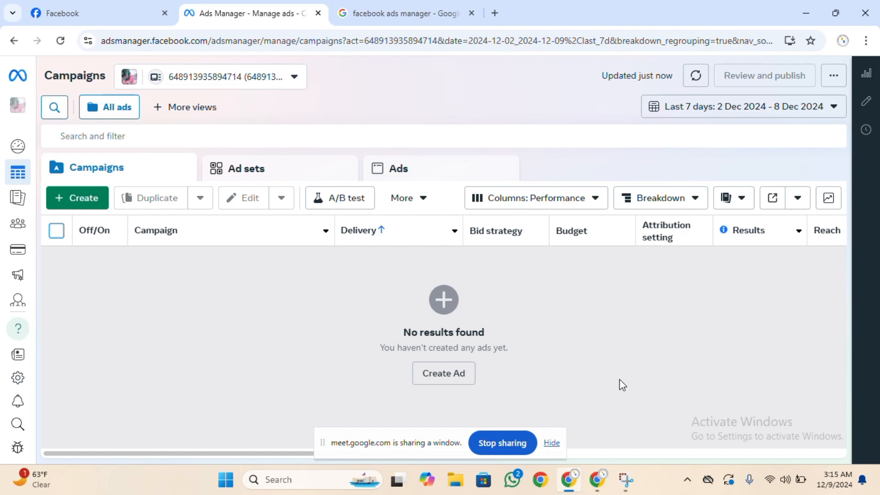
- Scroll the campaigns table right to show Impressions, Cost per result, Amount spent and Ends
{"action": "left_click_drag", "start_coordinate": [273, 454], "coordinate": [439, 454]}
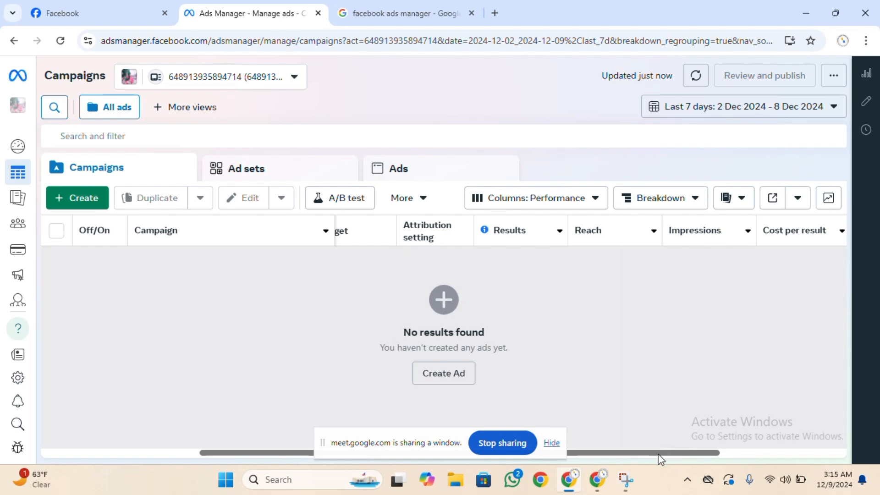
{"action": "left_click_drag", "start_coordinate": [660, 459], "coordinate": [774, 464]}
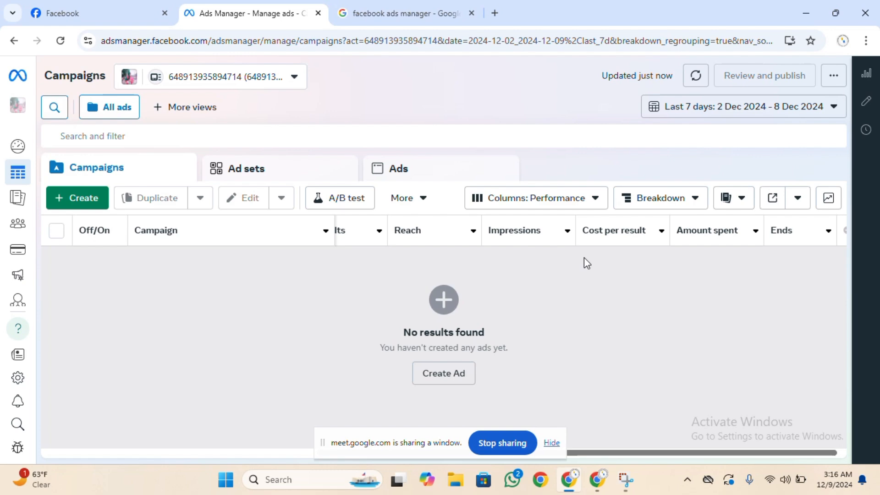
- Set the date range to Last 14 days (25 Nov – 8 Dec 2024) and scroll the table back left
{"action": "left_click", "coordinate": [725, 111]}
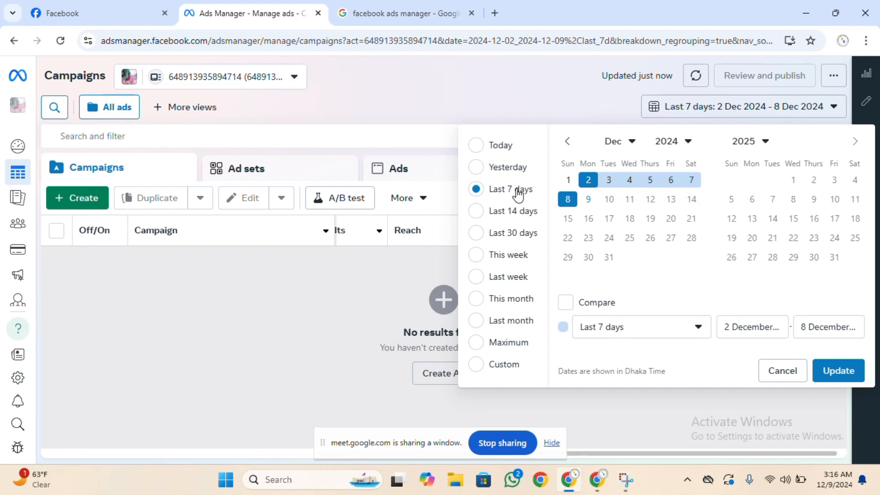
{"action": "left_click", "coordinate": [510, 223]}
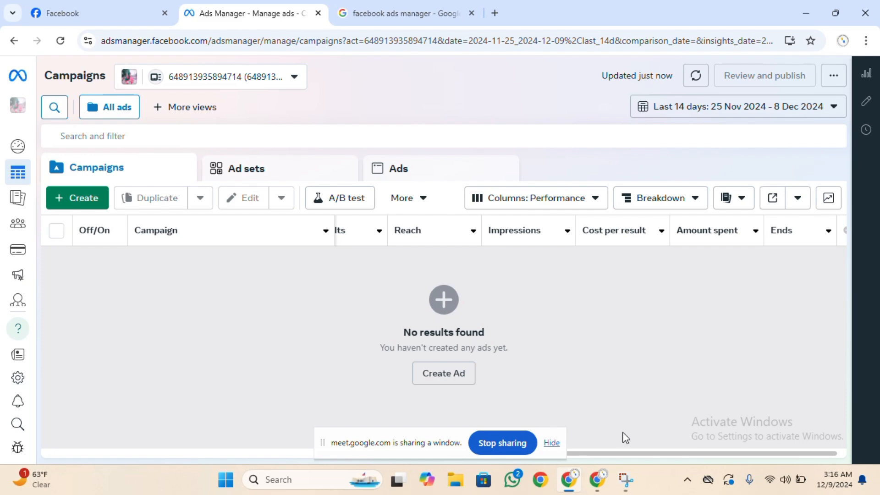
{"action": "left_click_drag", "start_coordinate": [620, 456], "coordinate": [240, 473]}
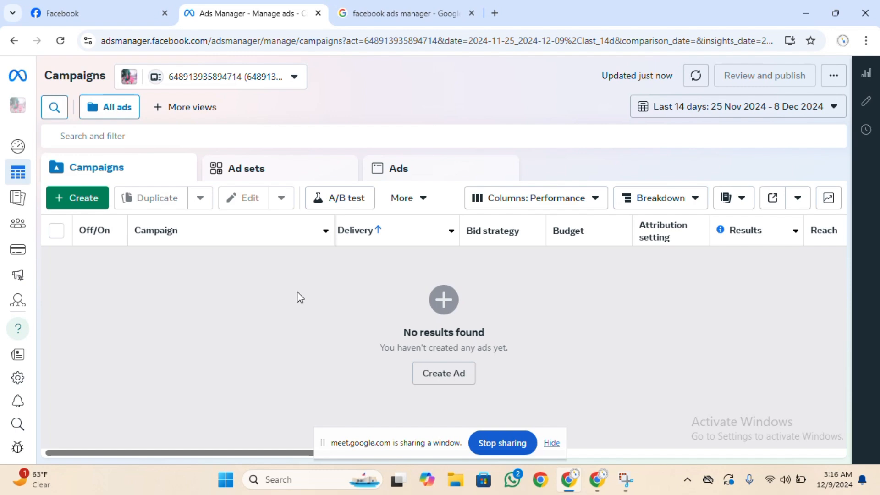
- Open Account overview and scroll its cards showing 0 active campaigns and 0.00 spent
{"action": "mouse_move", "coordinate": [32, 156]}
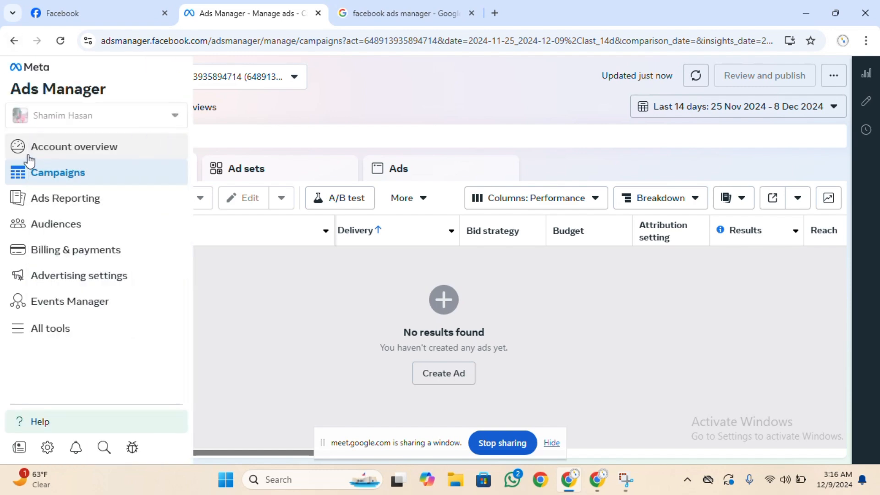
{"action": "left_click", "coordinate": [69, 154]}
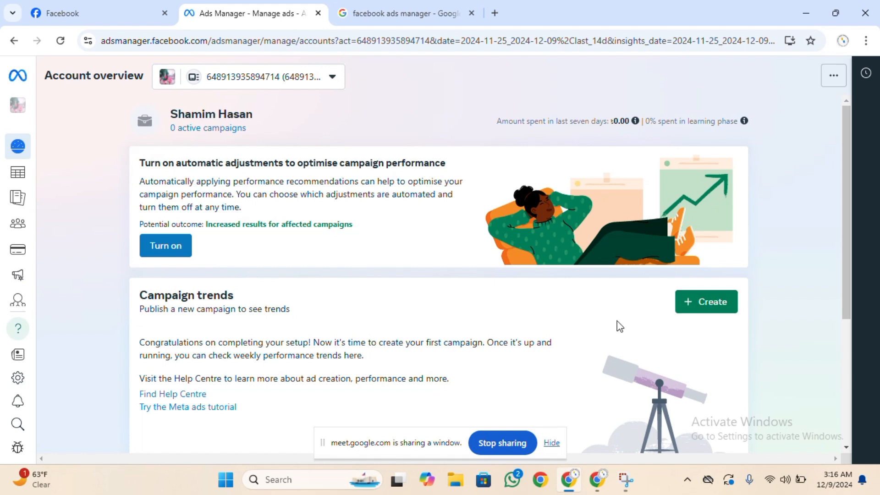
{"action": "scroll", "coordinate": [618, 325], "scroll_direction": "down", "scroll_amount": 3}
{"action": "scroll", "coordinate": [617, 324], "scroll_direction": "down", "scroll_amount": 1}
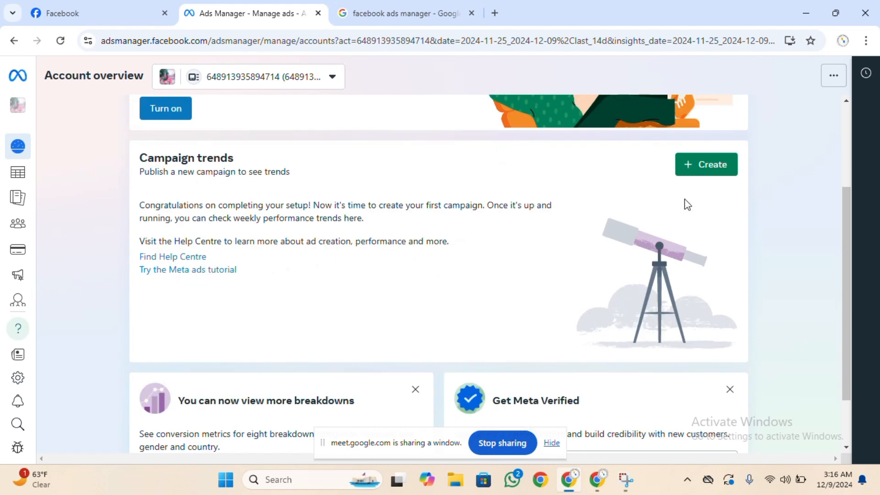
{"action": "scroll", "coordinate": [683, 200], "scroll_direction": "down", "scroll_amount": 2}
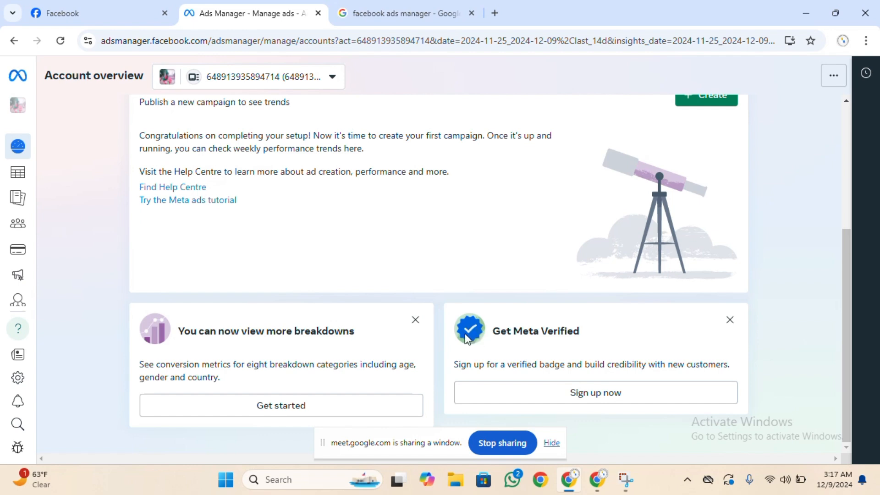
{"action": "scroll", "coordinate": [465, 333], "scroll_direction": "up", "scroll_amount": 5}
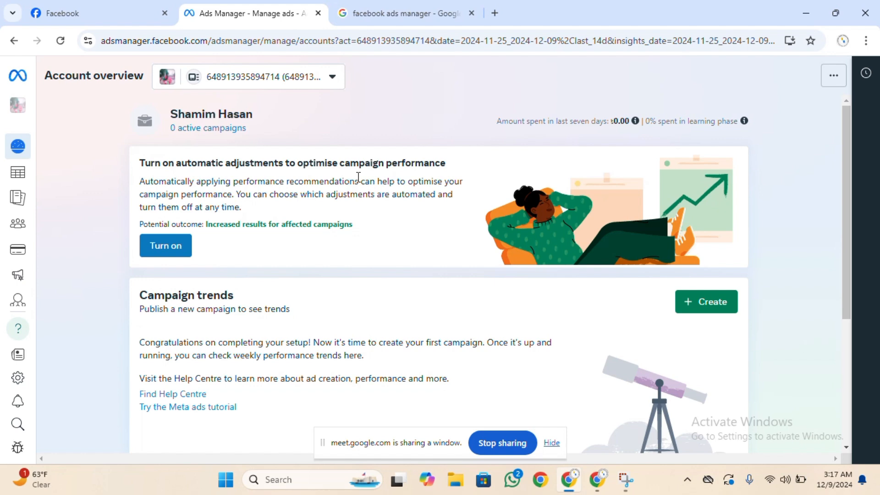
{"action": "mouse_move", "coordinate": [14, 172]}
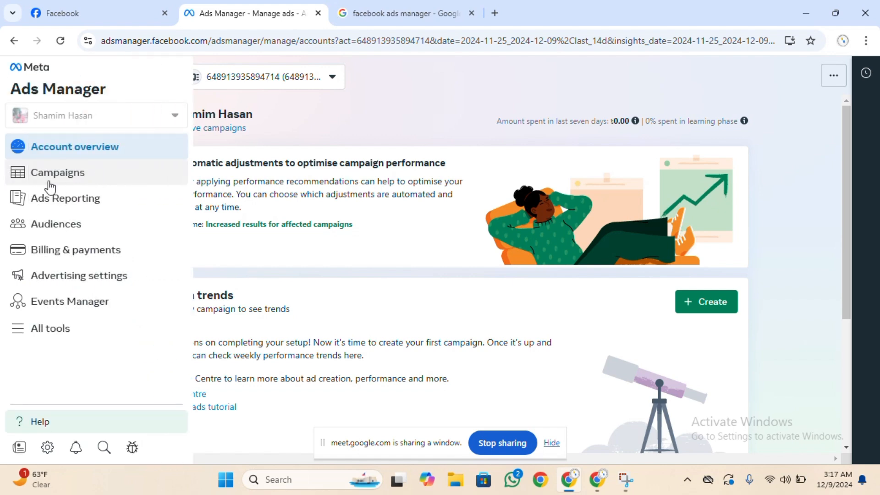
- Return to the Campaigns table for 25 Nov – 8 Dec 2024 and close the Add payment method notice
{"action": "left_click", "coordinate": [85, 185]}
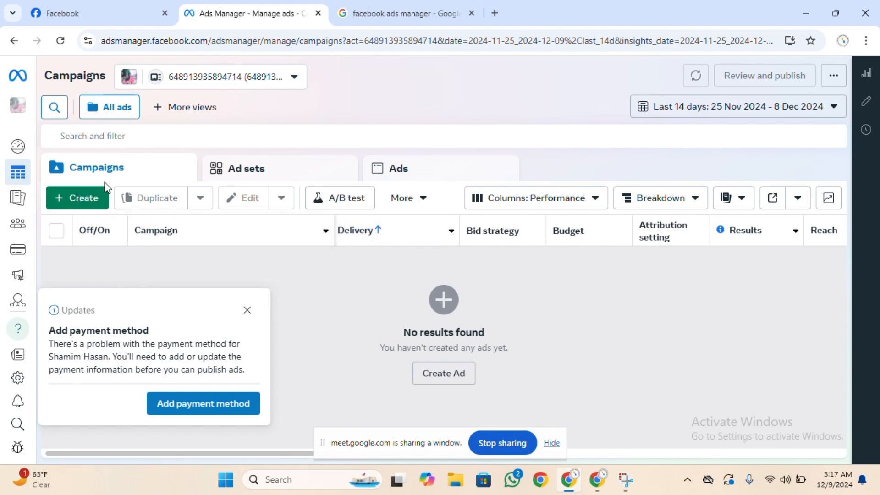
{"action": "mouse_move", "coordinate": [18, 197]}
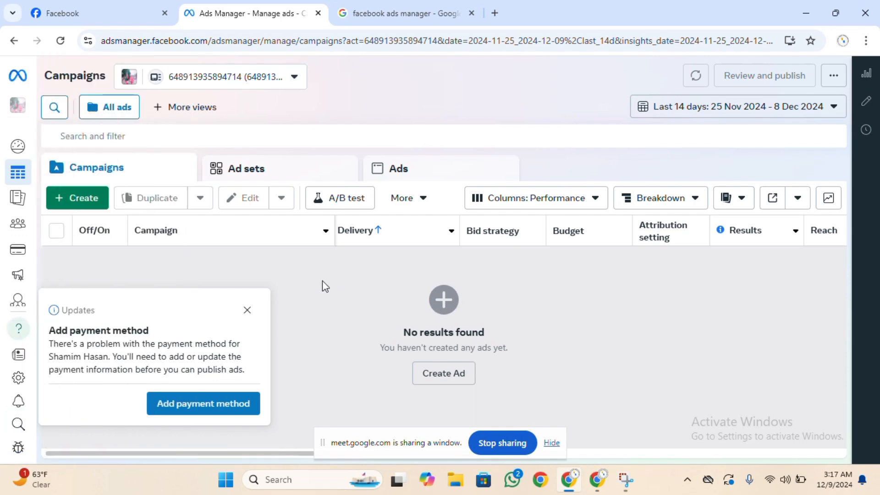
{"action": "left_click", "coordinate": [801, 481]}
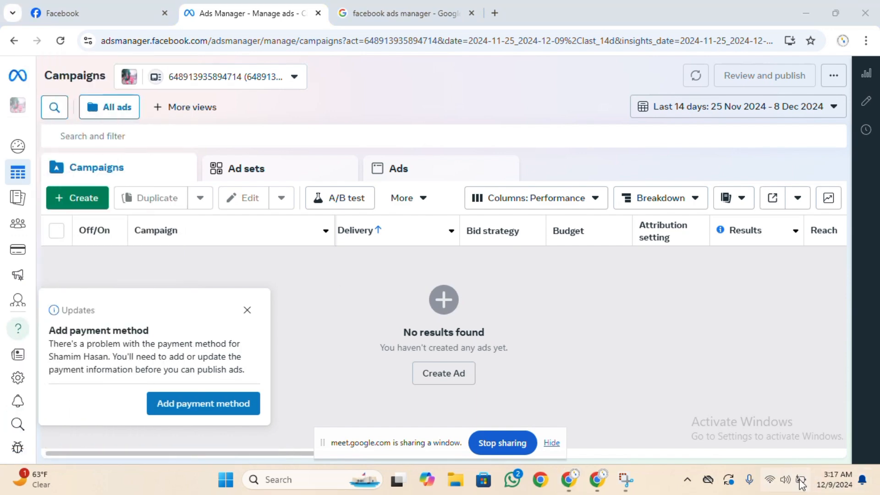
{"action": "left_click", "coordinate": [802, 482]}
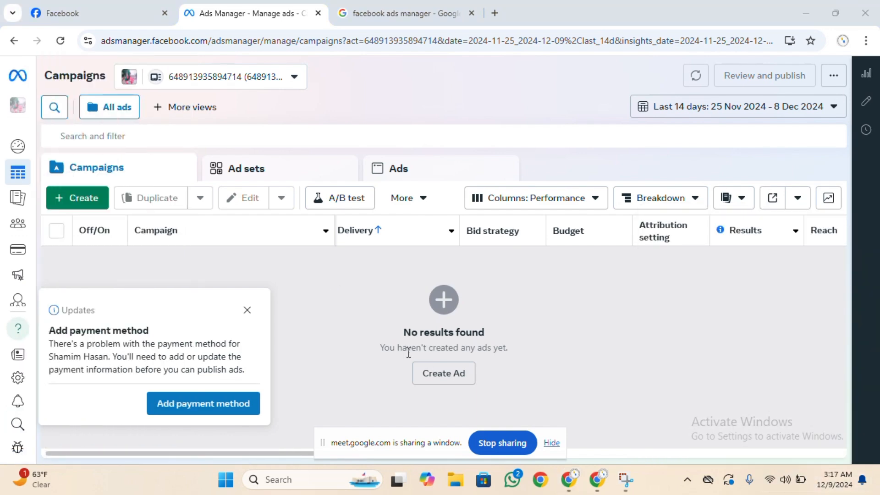
{"action": "left_click", "coordinate": [247, 309]}
{"action": "mouse_move", "coordinate": [21, 197]}
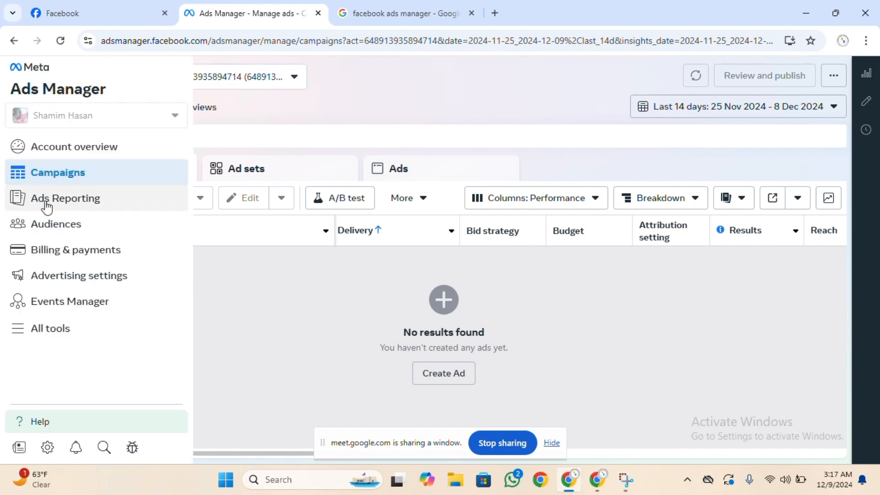
- Open Ads reporting and check the date picker, keeping the 10 Sep – 8 Dec 2024 range
{"action": "left_click", "coordinate": [78, 212]}
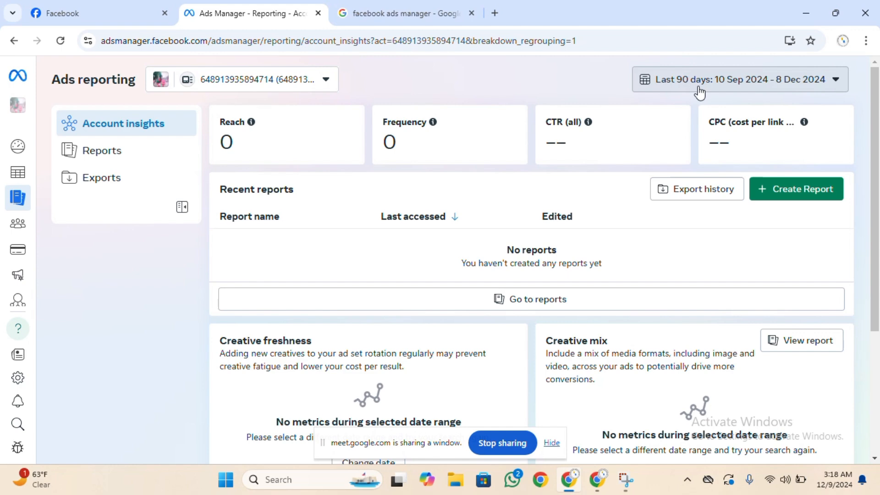
{"action": "left_click", "coordinate": [718, 91]}
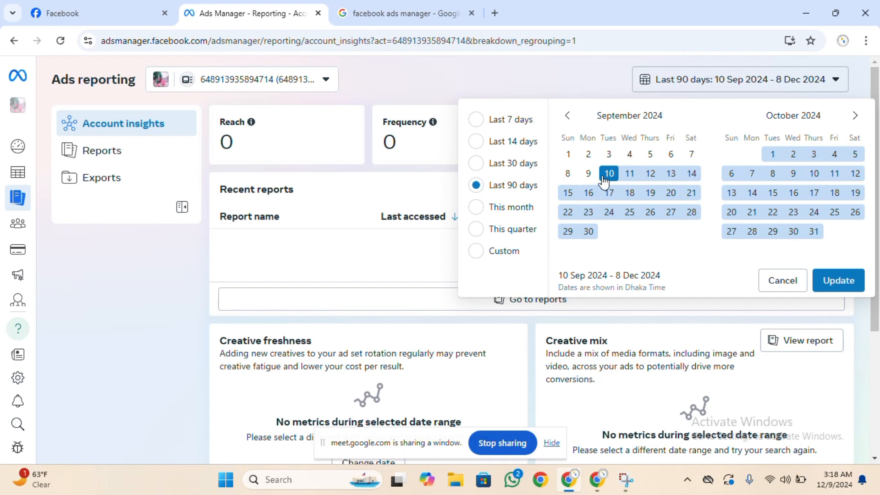
{"action": "left_click", "coordinate": [488, 81]}
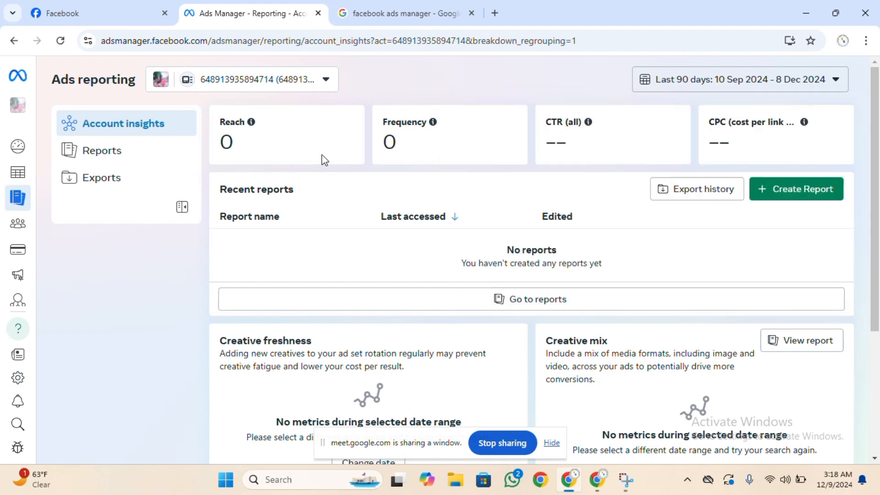
{"action": "mouse_move", "coordinate": [43, 234]}
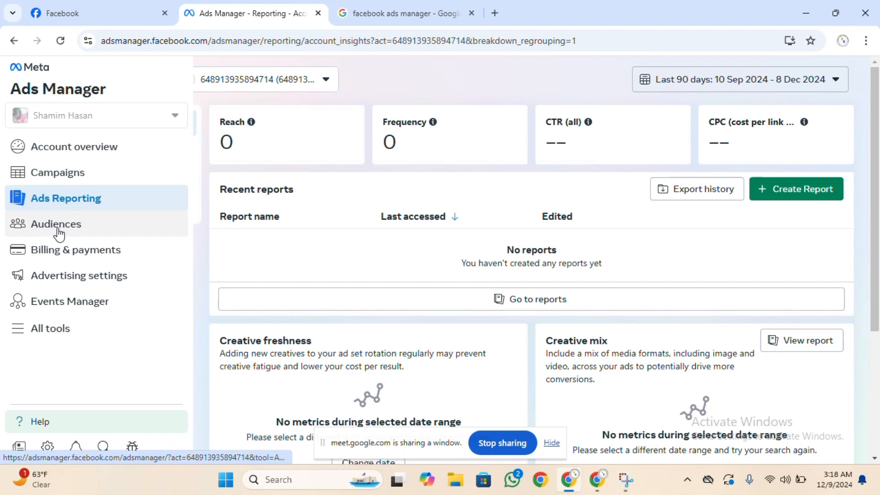
- Go to Audiences to see the Custom, Lookalike and Saved audience options
{"action": "left_click", "coordinate": [58, 231]}
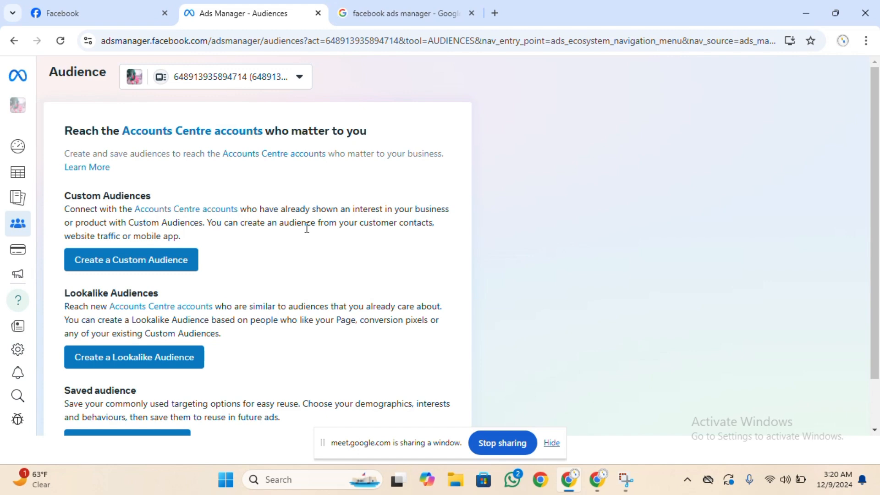
{"action": "mouse_move", "coordinate": [10, 202]}
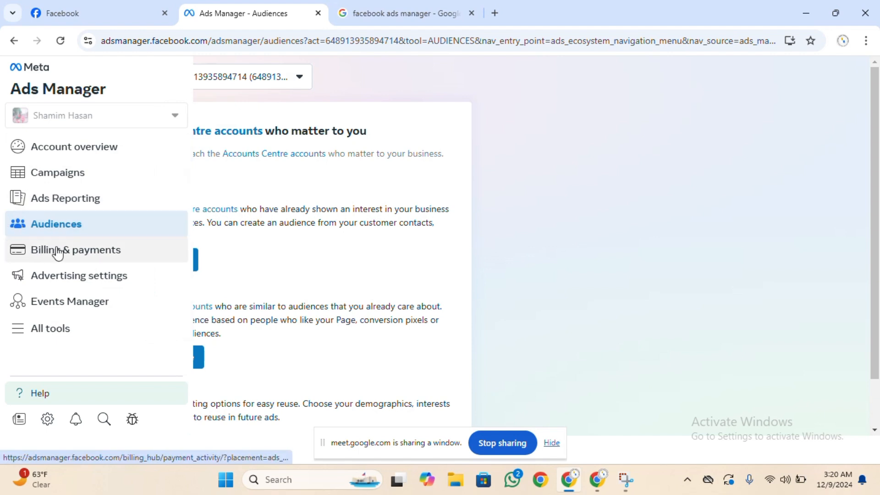
- In Billing & payments' Payment settings, start adding a debit or credit card in Bangladeshi Taka
{"action": "left_click", "coordinate": [86, 256]}
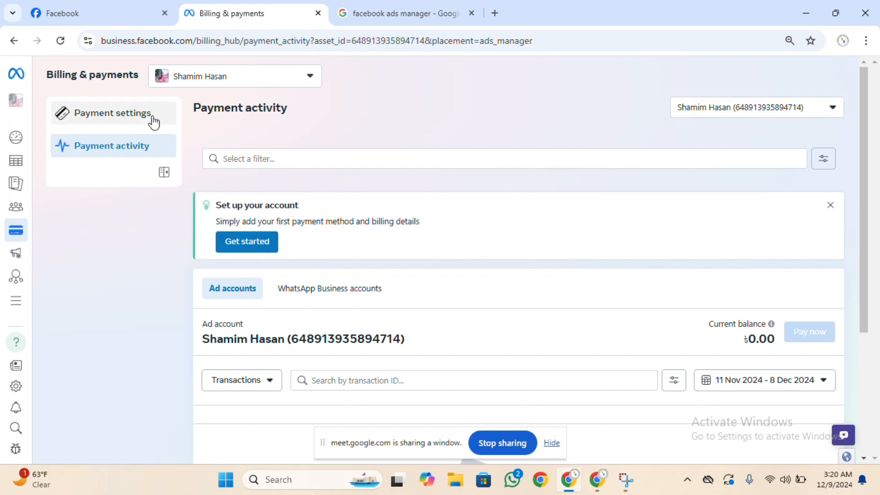
{"action": "left_click", "coordinate": [141, 123]}
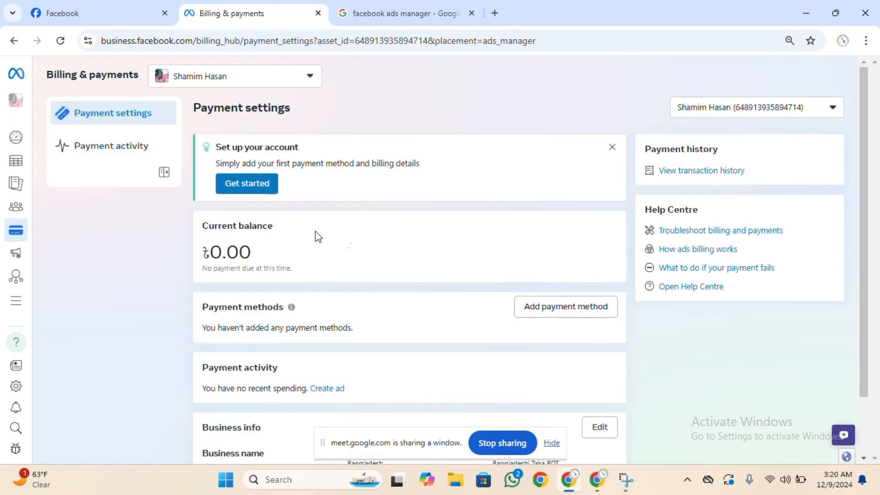
{"action": "scroll", "coordinate": [346, 249], "scroll_direction": "down", "scroll_amount": 1}
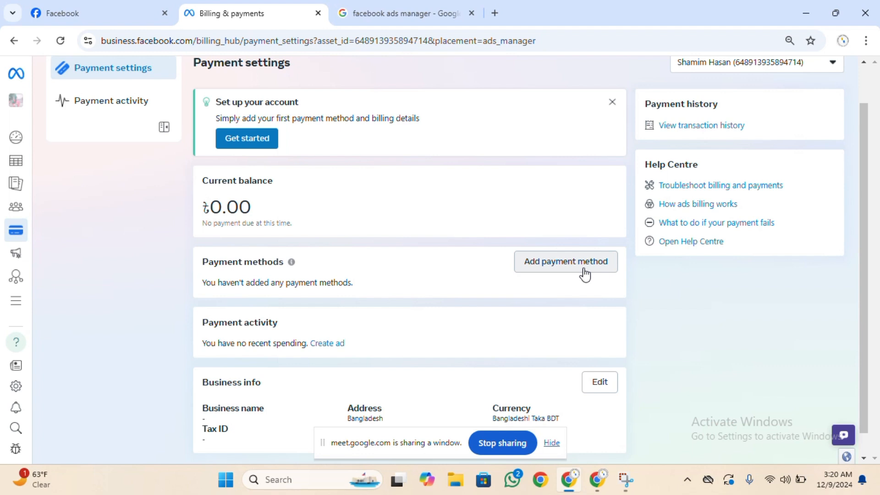
{"action": "left_click", "coordinate": [571, 257]}
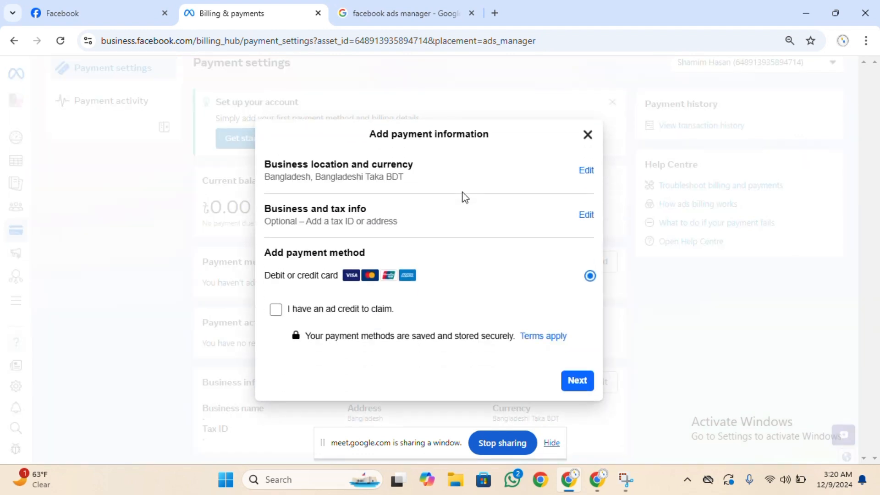
- Confirm the Bangladesh location and Bangladeshi Taka currency, then advance to the optional tax information (BIN) step
{"action": "left_click", "coordinate": [581, 175]}
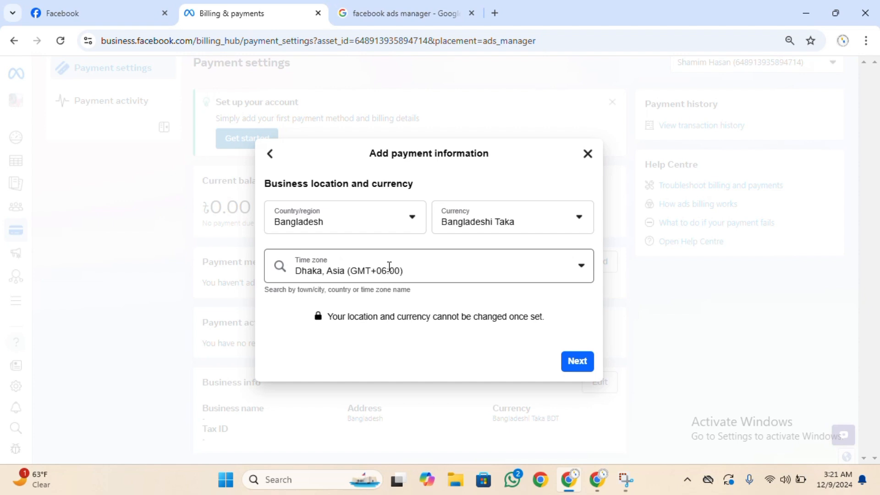
{"action": "left_click", "coordinate": [579, 362]}
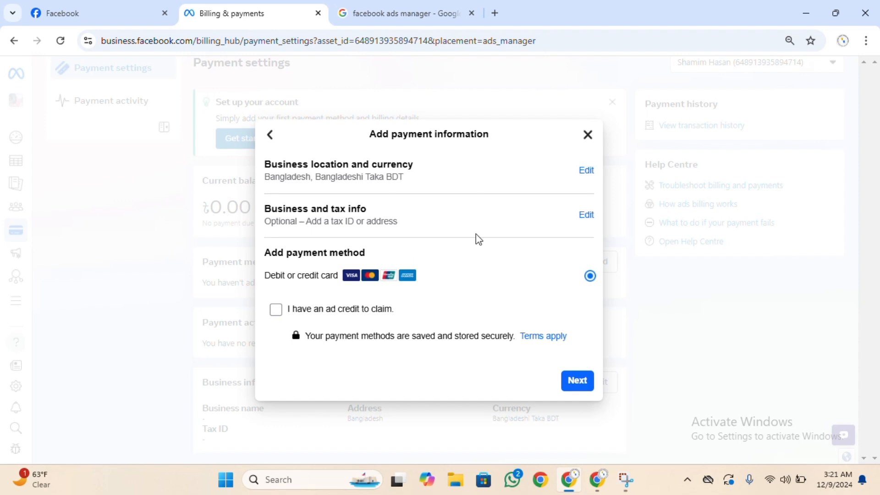
{"action": "left_click", "coordinate": [586, 216]}
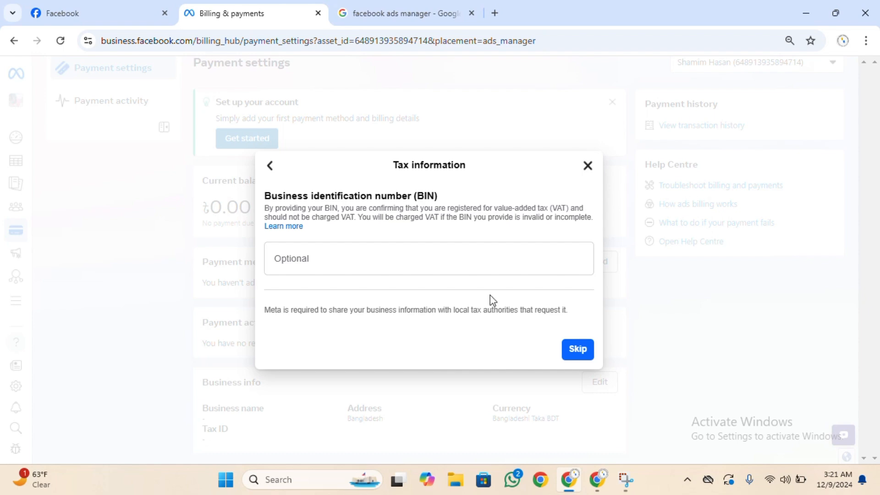
- Recheck the Bangladesh and BDT location and currency form twice, returning to the payment summary each time
{"action": "left_click", "coordinate": [271, 162]}
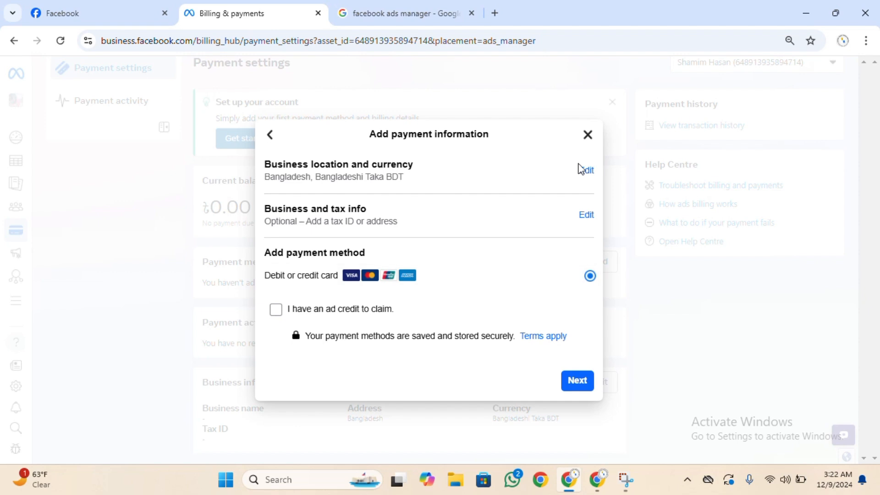
{"action": "left_click", "coordinate": [583, 169]}
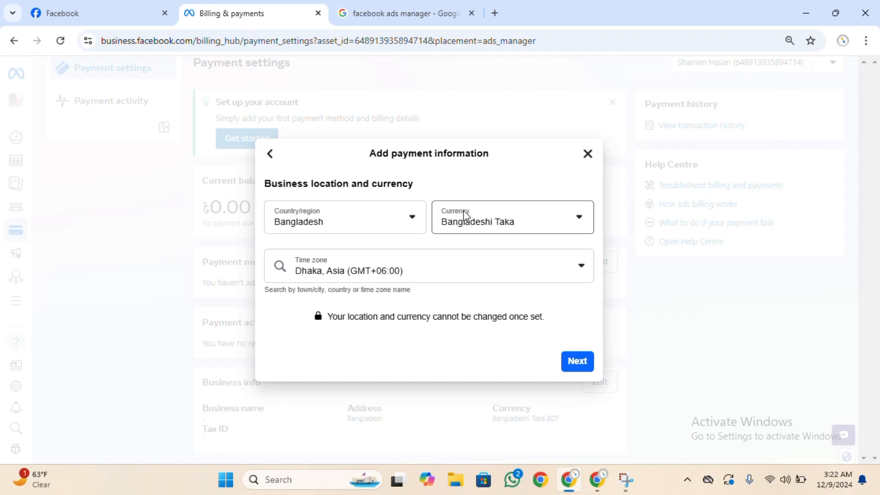
{"action": "left_click", "coordinate": [270, 153]}
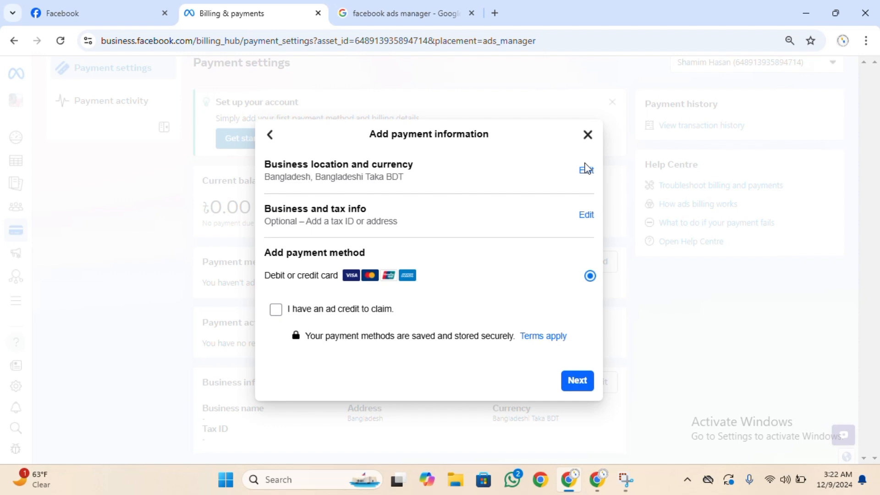
{"action": "left_click", "coordinate": [586, 169]}
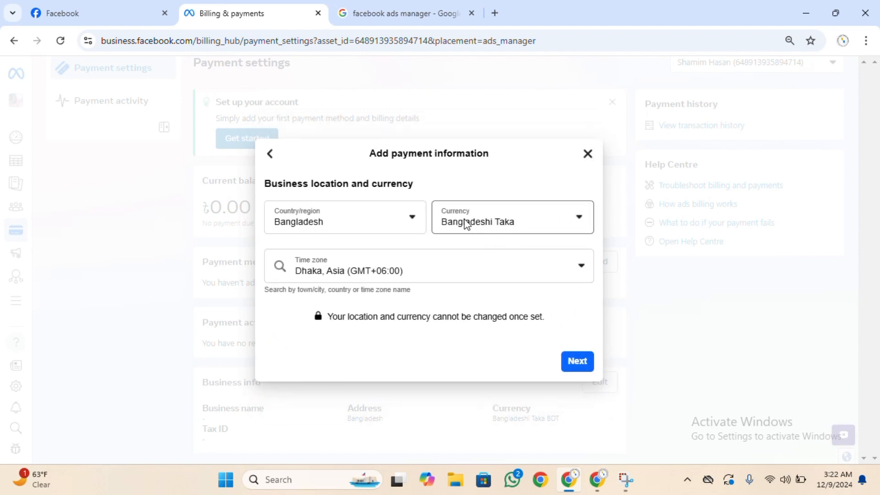
{"action": "left_click", "coordinate": [270, 156]}
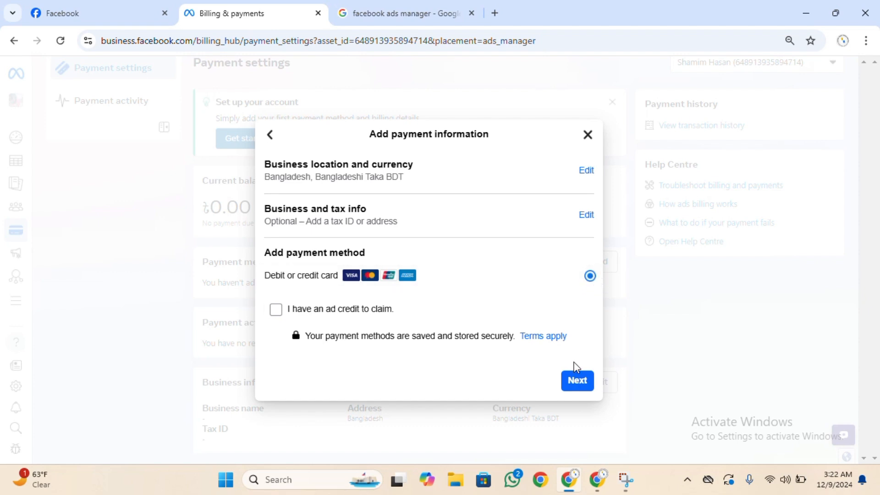
- Open the debit or credit card form and step through name, card number, MM/YY and CVV without typing
{"action": "left_click", "coordinate": [576, 382]}
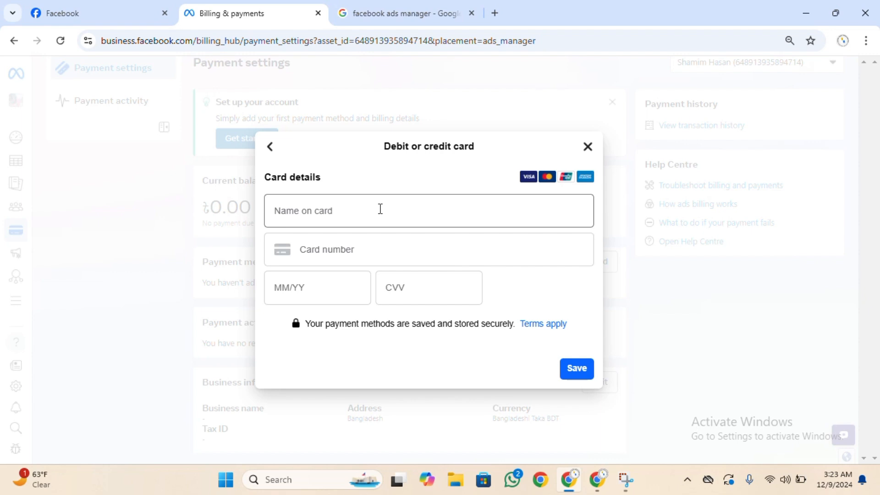
{"action": "left_click", "coordinate": [347, 211]}
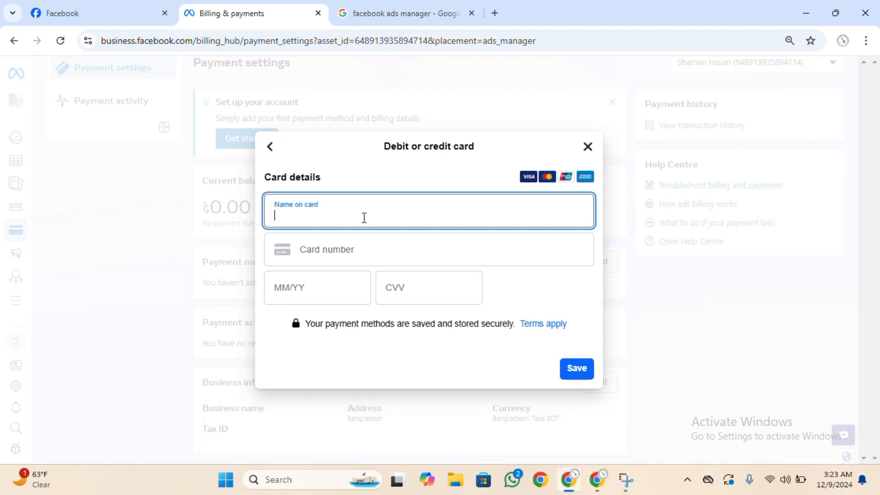
{"action": "left_click", "coordinate": [359, 253]}
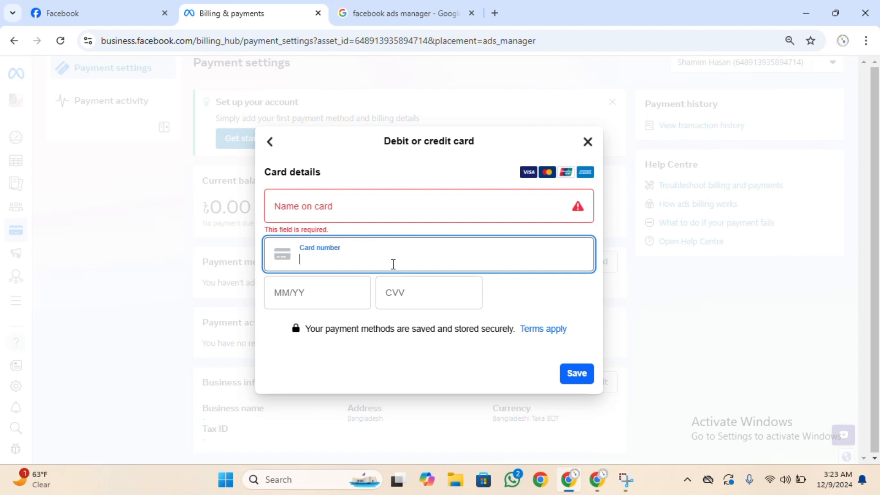
{"action": "left_click", "coordinate": [326, 286]}
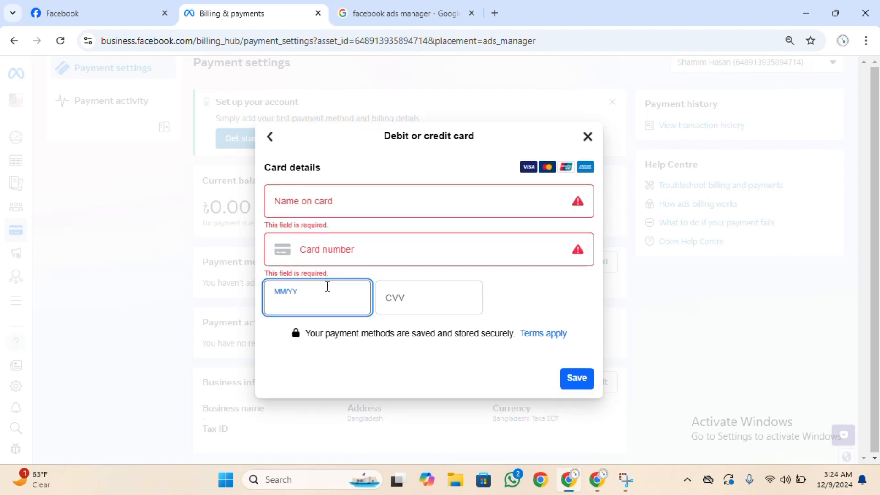
{"action": "left_click", "coordinate": [408, 299]}
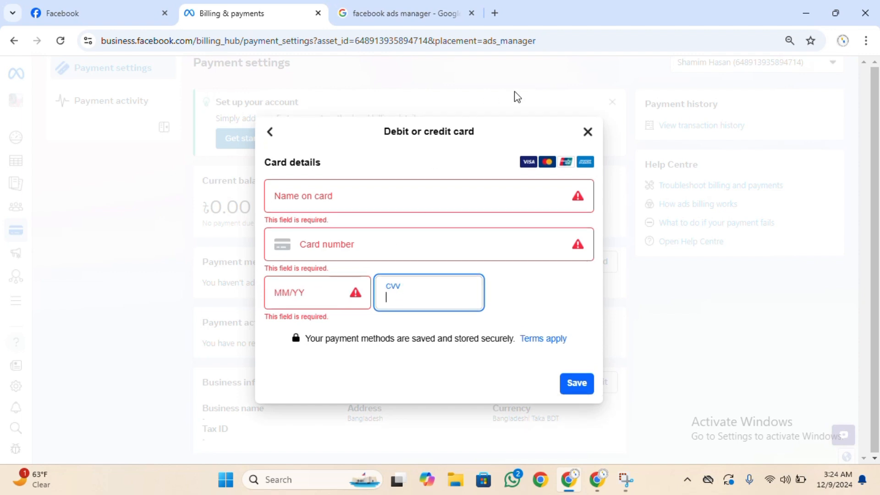
- In a new browser tab, search Google Images for 'MASTER CARD CVV'
{"action": "right_click", "coordinate": [557, 5]}
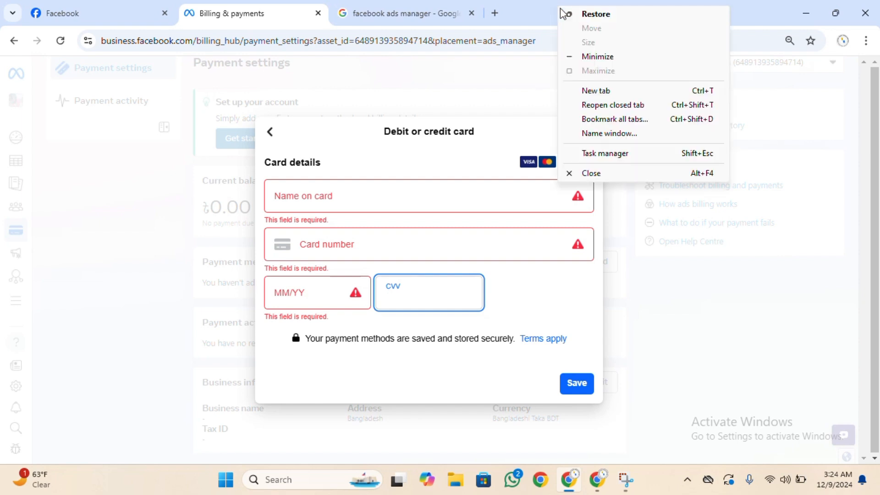
{"action": "left_click", "coordinate": [596, 90]}
{"action": "left_click", "coordinate": [335, 35]}
{"action": "type", "text": "M"}
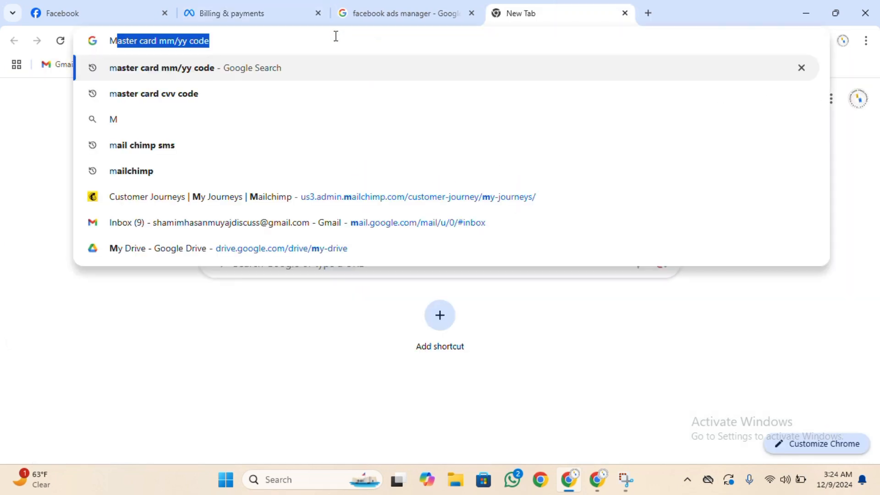
{"action": "type", "text": "ASTER C"}
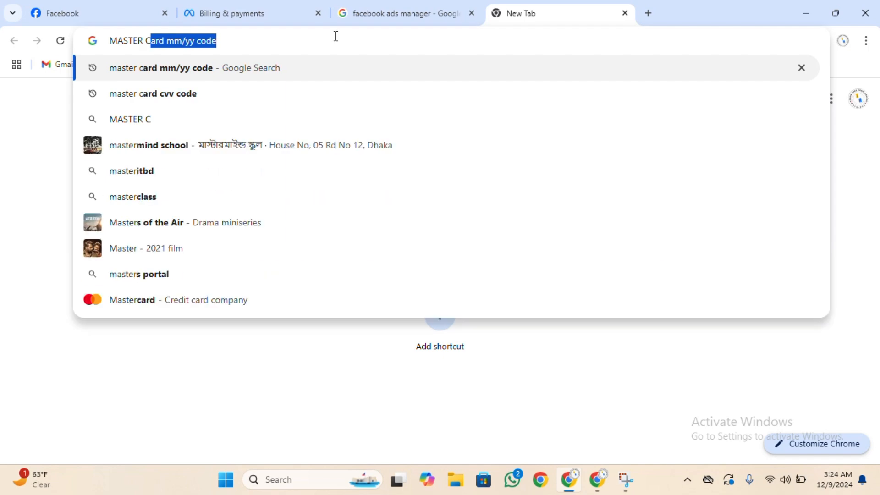
{"action": "type", "text": "ARD CV"}
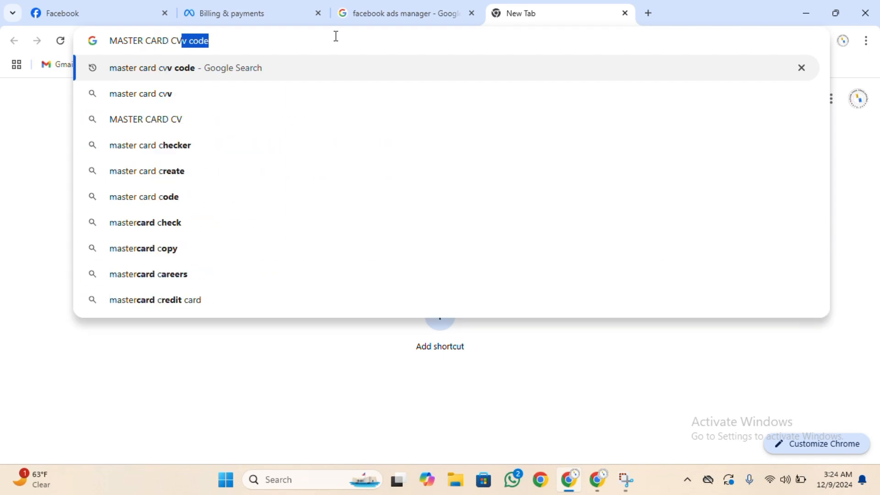
{"action": "type", "text": "V"}
{"action": "key", "text": "Return"}
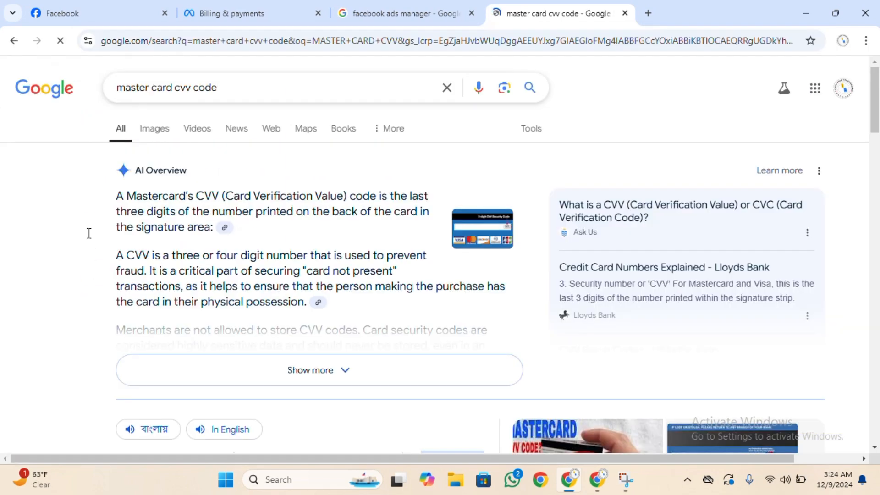
{"action": "left_click", "coordinate": [172, 130]}
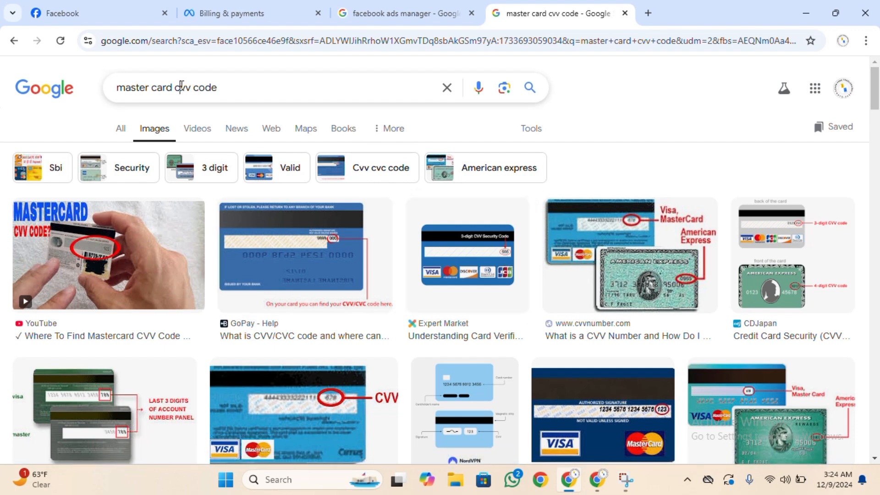
- Change the image search to 'MASTER CARD MM/YY', then return to the billing card form
{"action": "double_click", "coordinate": [181, 86]}
{"action": "type", "text": "MM/YY"}
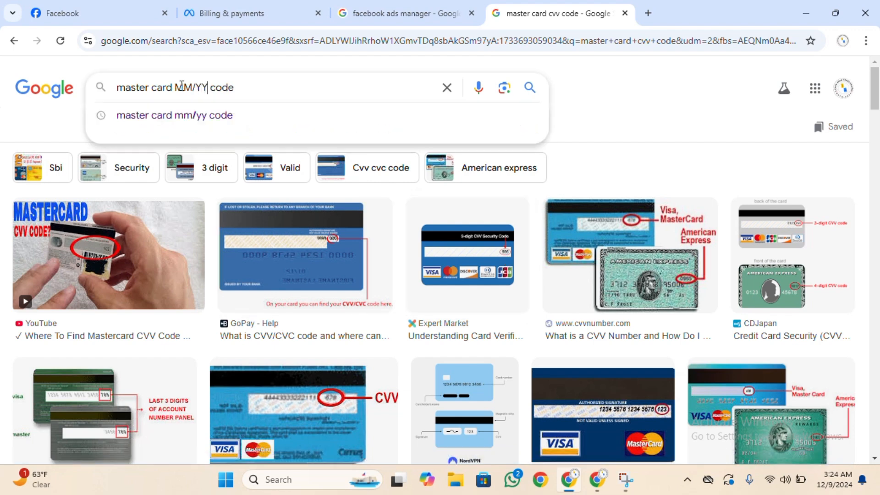
{"action": "key", "text": "Return"}
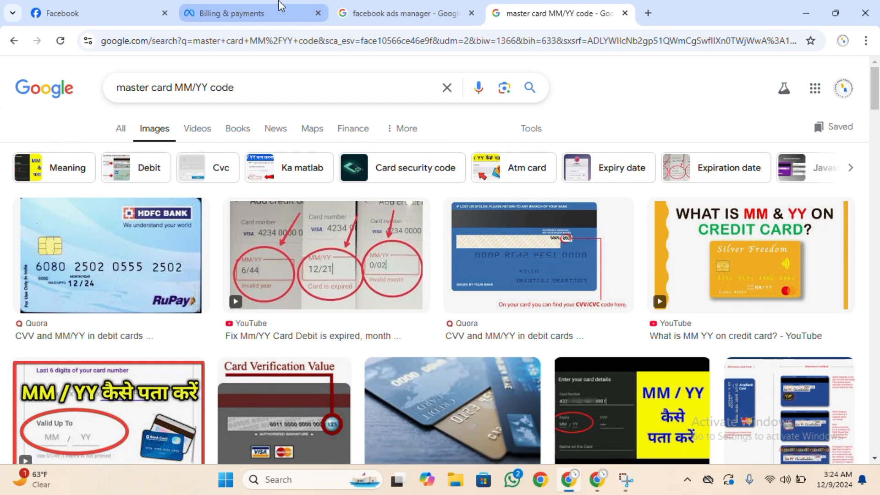
{"action": "left_click", "coordinate": [281, 10]}
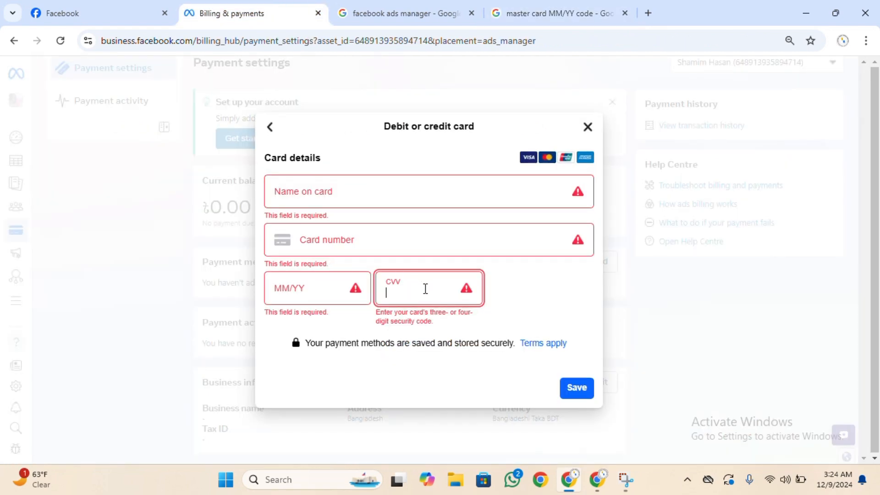
- Leave the CVV field empty so it is flagged as required too
{"action": "left_click", "coordinate": [581, 388]}
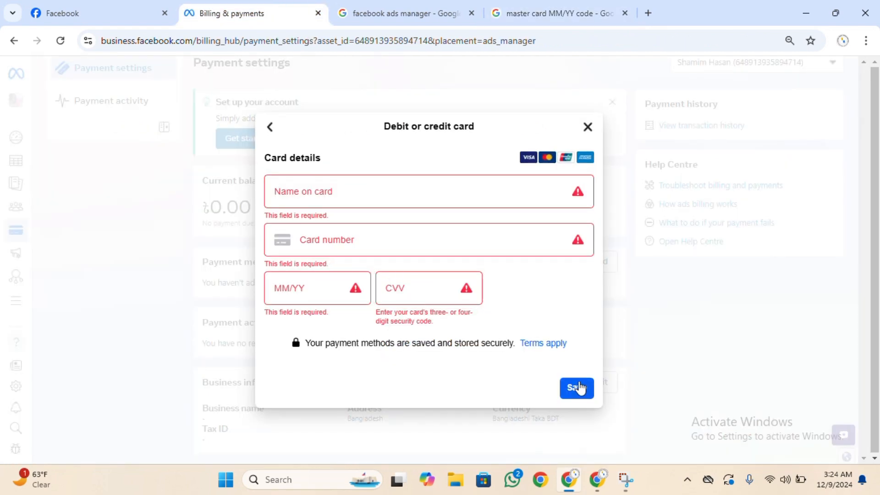
- Discard the Debit or credit card form and scroll to the top of Payment settings showing a 0.00 balance
{"action": "left_click", "coordinate": [587, 127]}
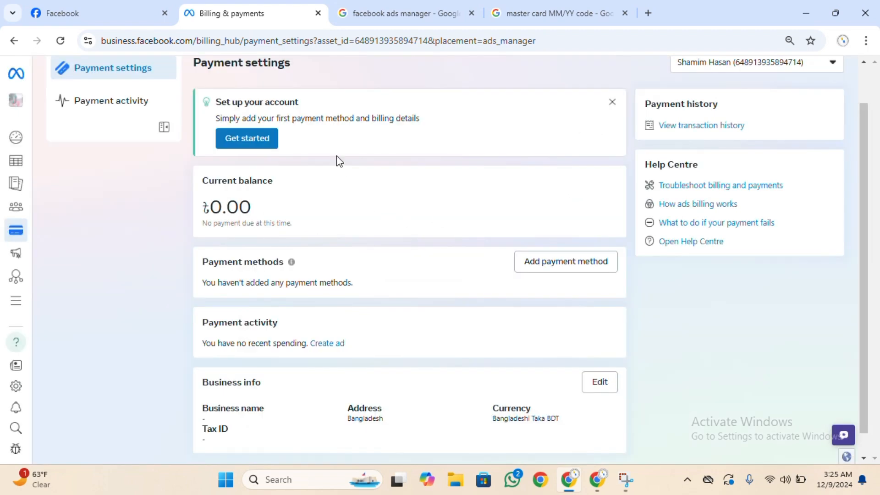
{"action": "scroll", "coordinate": [337, 160], "scroll_direction": "up", "scroll_amount": 1}
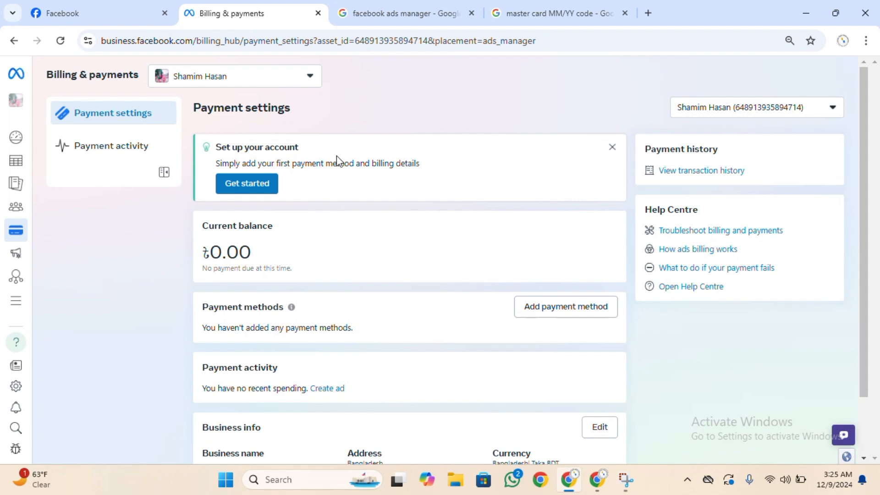
{"action": "mouse_move", "coordinate": [14, 239]}
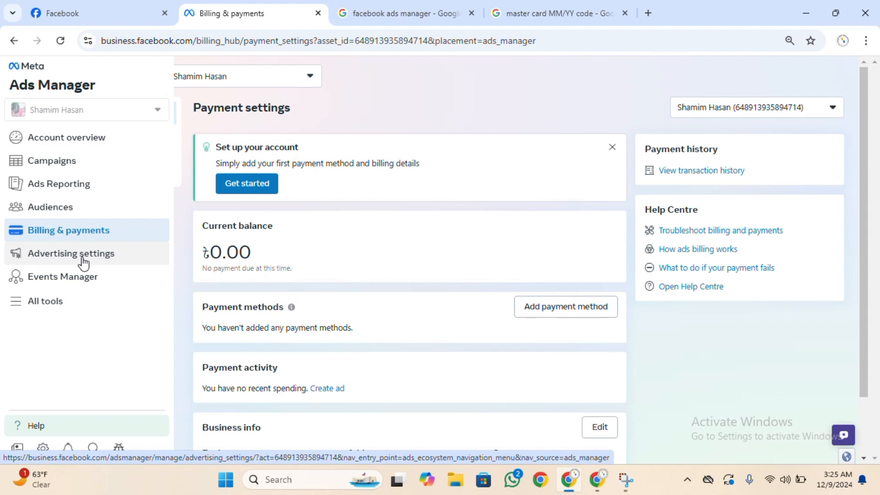
- Go to Events Manager, continue through the account switch, and close the Setup improvements announcement
{"action": "left_click", "coordinate": [93, 289]}
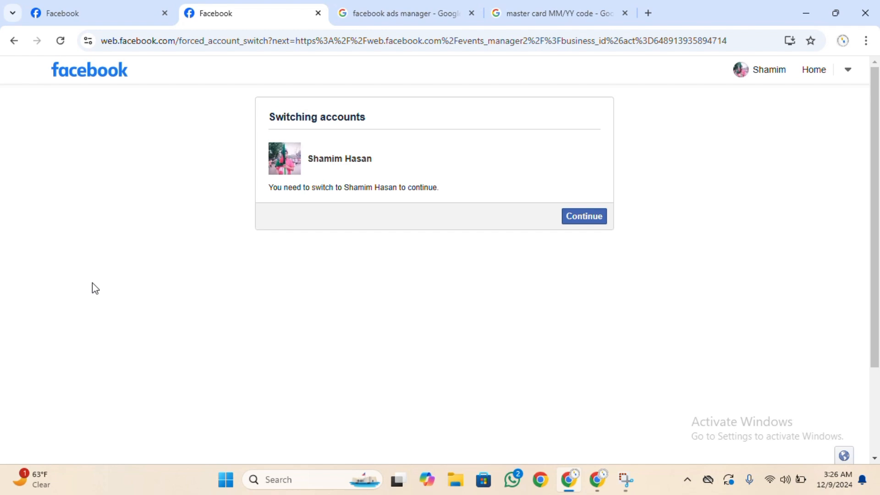
{"action": "left_click", "coordinate": [592, 219]}
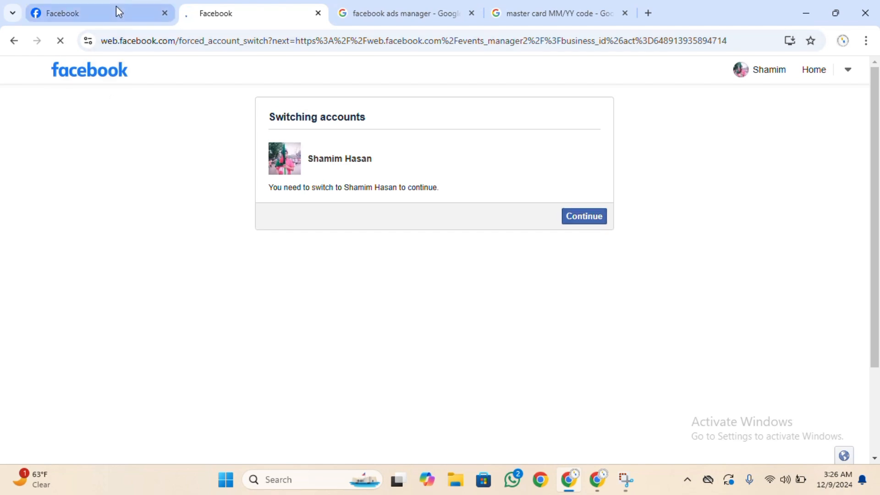
{"action": "mouse_move", "coordinate": [116, 6]}
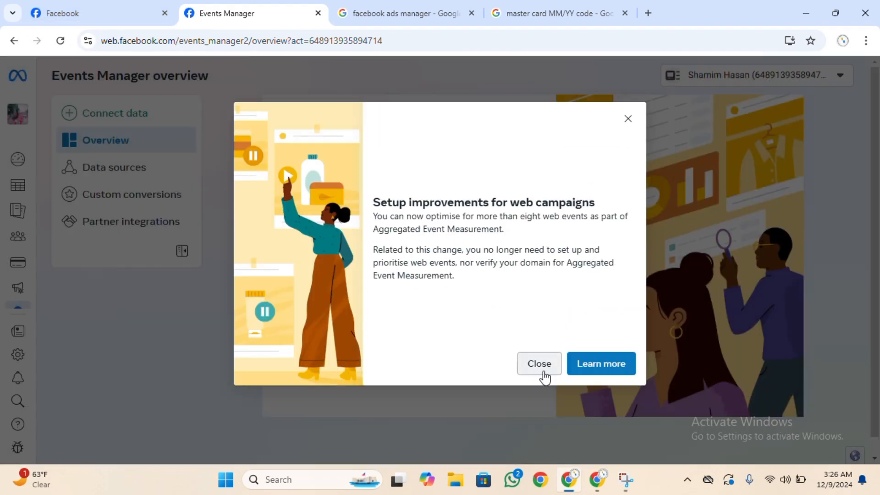
{"action": "left_click", "coordinate": [539, 364]}
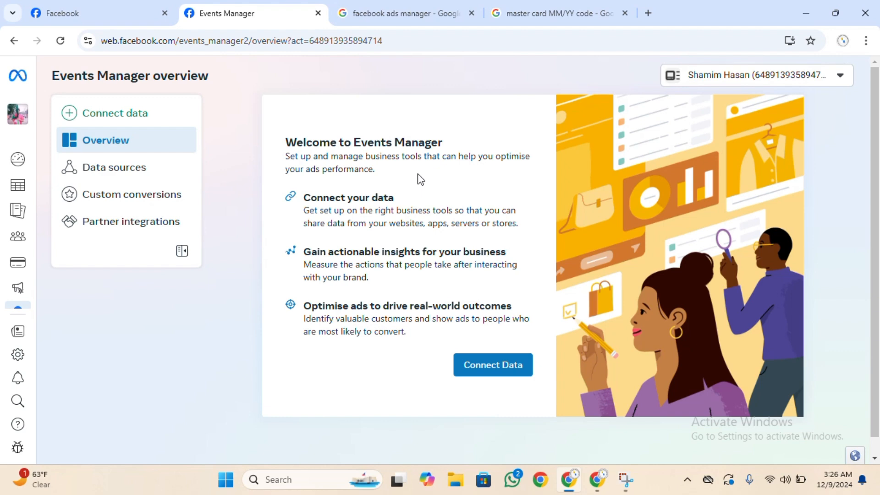
{"action": "mouse_move", "coordinate": [40, 210]}
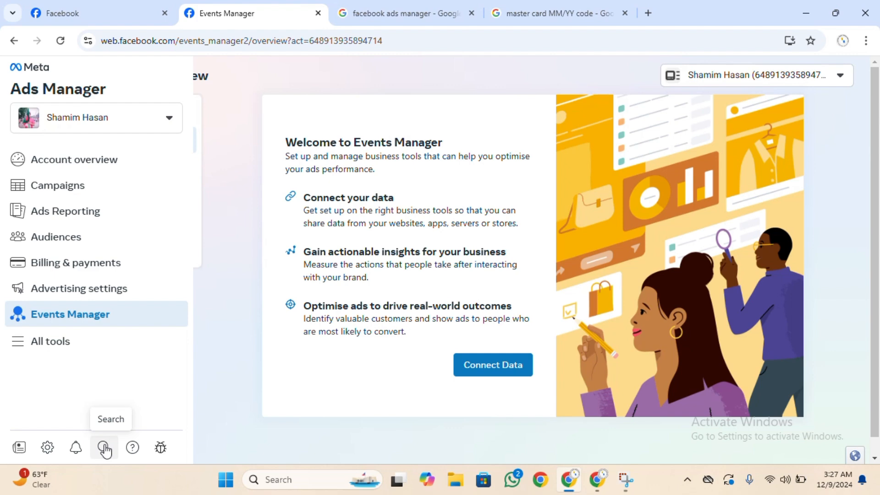
{"action": "left_click", "coordinate": [132, 448]}
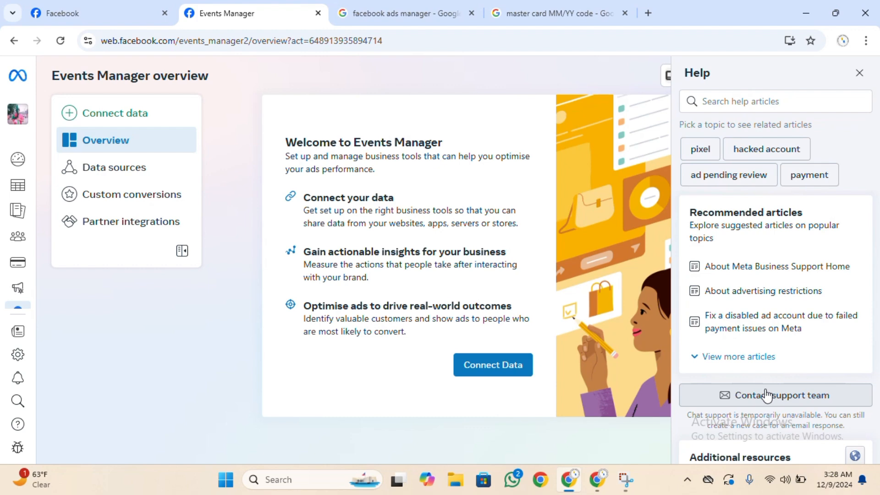
{"action": "scroll", "coordinate": [761, 281], "scroll_direction": "down", "scroll_amount": 2}
{"action": "scroll", "coordinate": [761, 280], "scroll_direction": "up", "scroll_amount": 2}
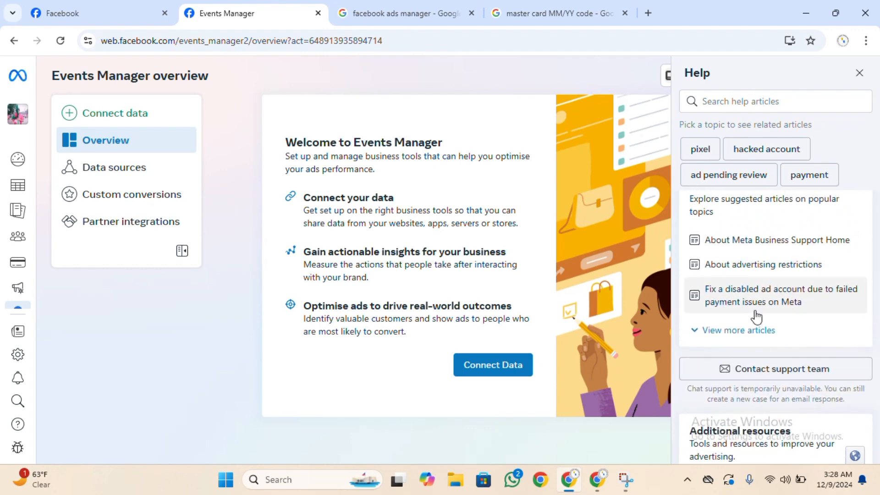
{"action": "left_click", "coordinate": [859, 73]}
- Open Ad account settings from the gear icon in the expanded sidebar
{"action": "mouse_move", "coordinate": [18, 331]}
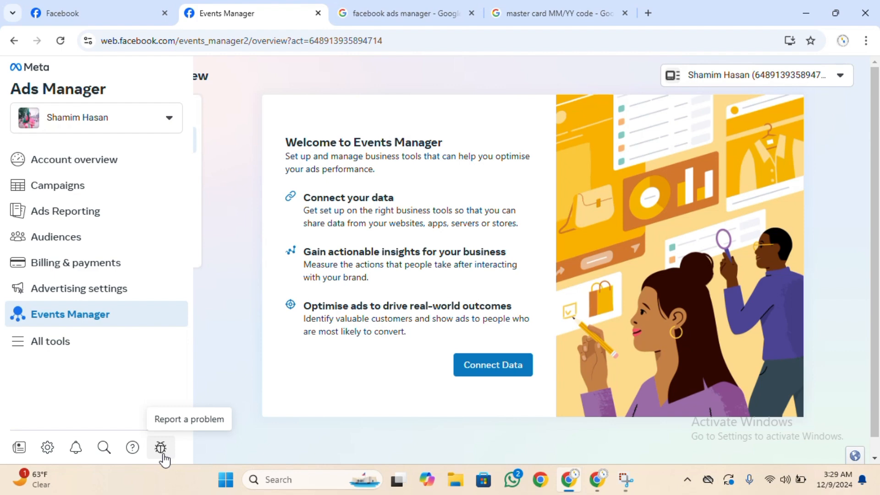
{"action": "left_click", "coordinate": [44, 455]}
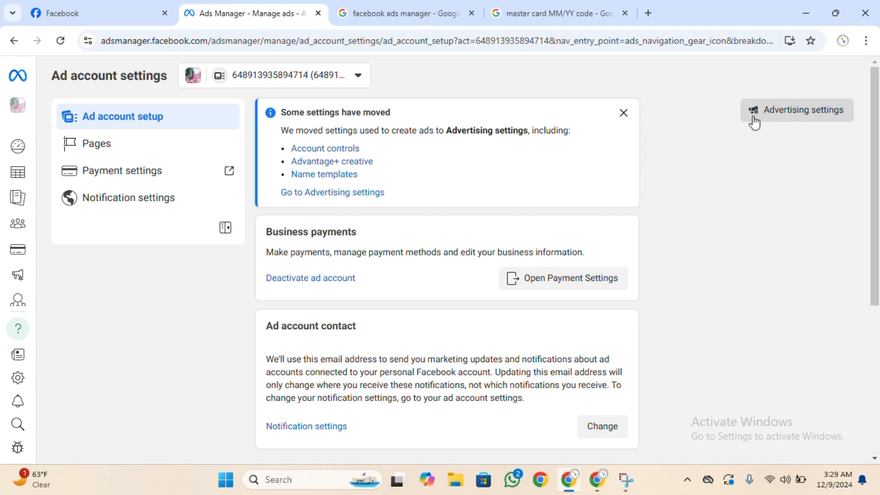
{"action": "scroll", "coordinate": [631, 250], "scroll_direction": "down", "scroll_amount": 2}
{"action": "scroll", "coordinate": [631, 250], "scroll_direction": "down", "scroll_amount": 2}
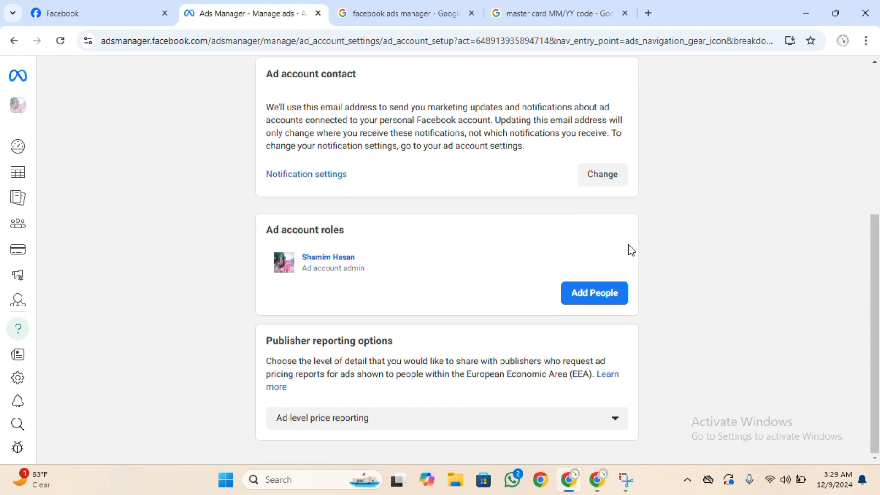
{"action": "scroll", "coordinate": [560, 262], "scroll_direction": "up", "scroll_amount": 4}
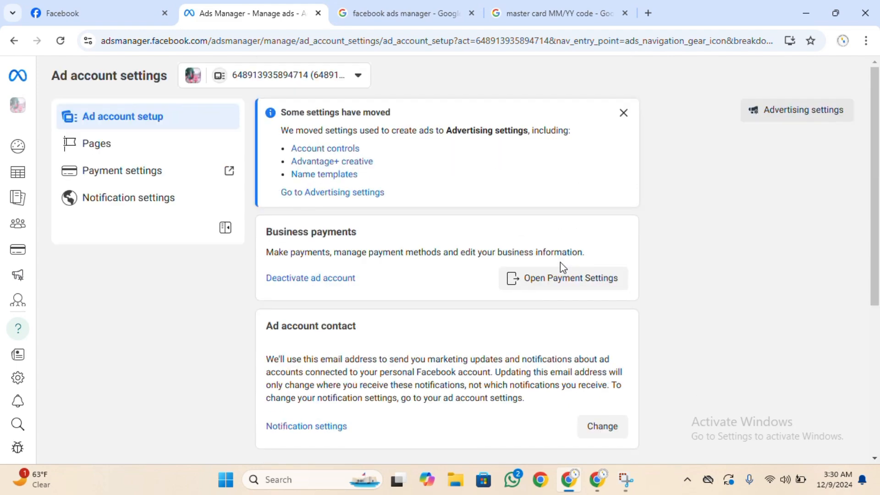
{"action": "scroll", "coordinate": [560, 262], "scroll_direction": "down", "scroll_amount": 2}
{"action": "scroll", "coordinate": [563, 267], "scroll_direction": "down", "scroll_amount": 3}
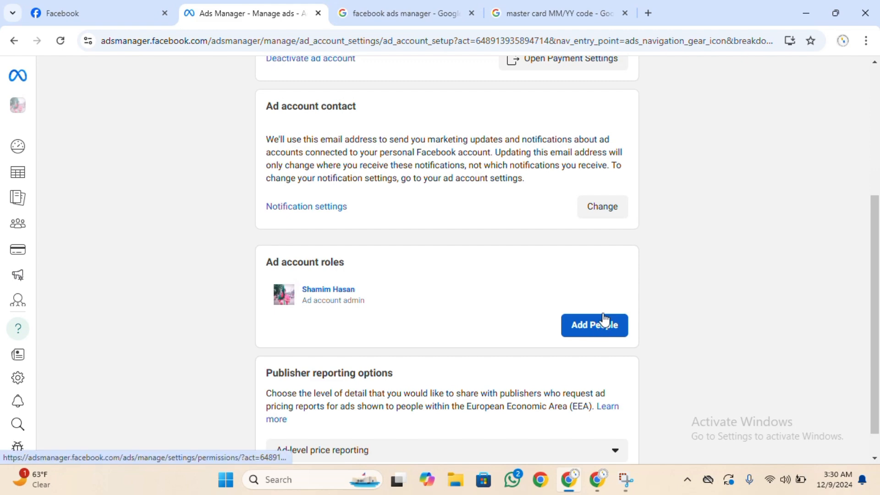
{"action": "scroll", "coordinate": [670, 262], "scroll_direction": "up", "scroll_amount": 5}
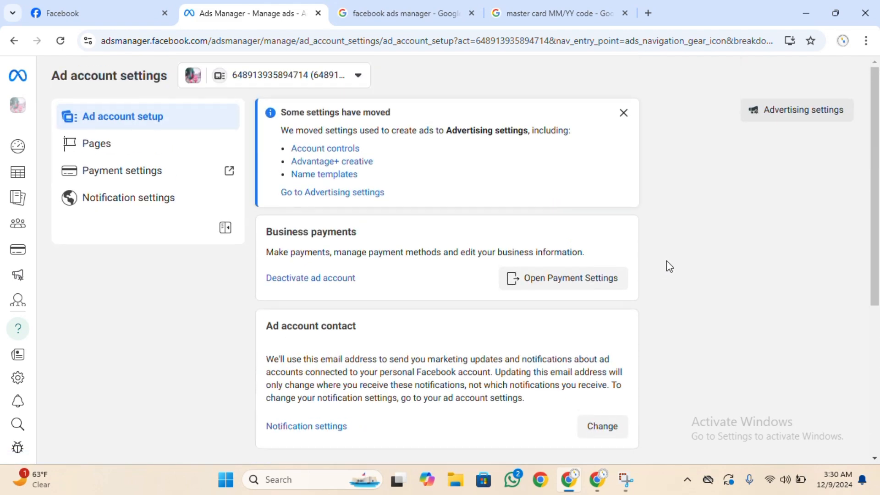
{"action": "scroll", "coordinate": [603, 241], "scroll_direction": "down", "scroll_amount": 5}
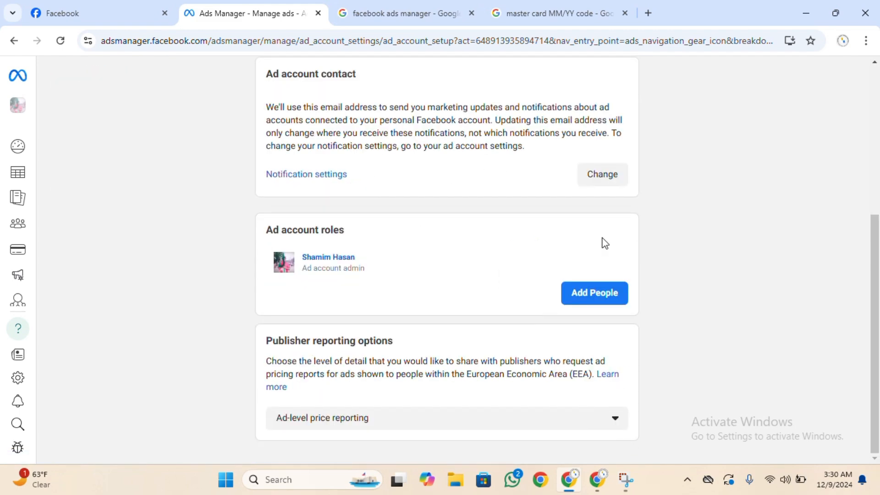
{"action": "scroll", "coordinate": [636, 243], "scroll_direction": "up", "scroll_amount": 5}
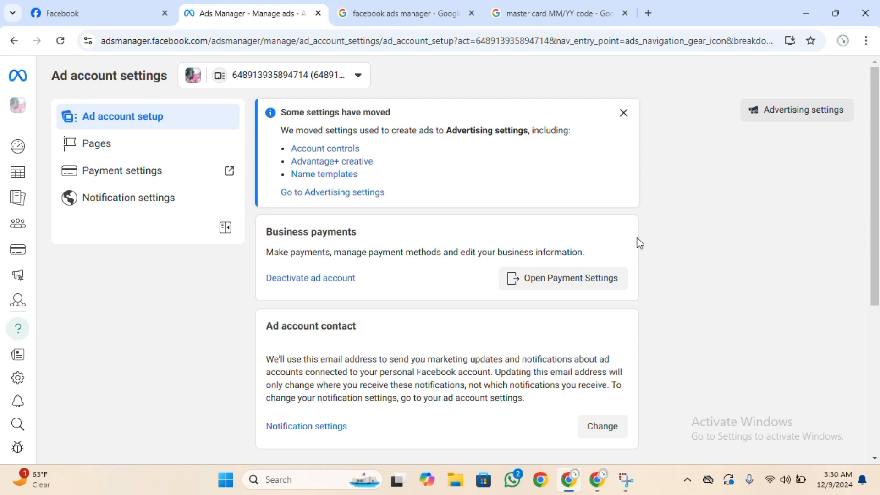
{"action": "scroll", "coordinate": [640, 244], "scroll_direction": "down", "scroll_amount": 5}
- In Add People, search for a friend by name, select the first suggestion, and open the role list
{"action": "left_click", "coordinate": [591, 297]}
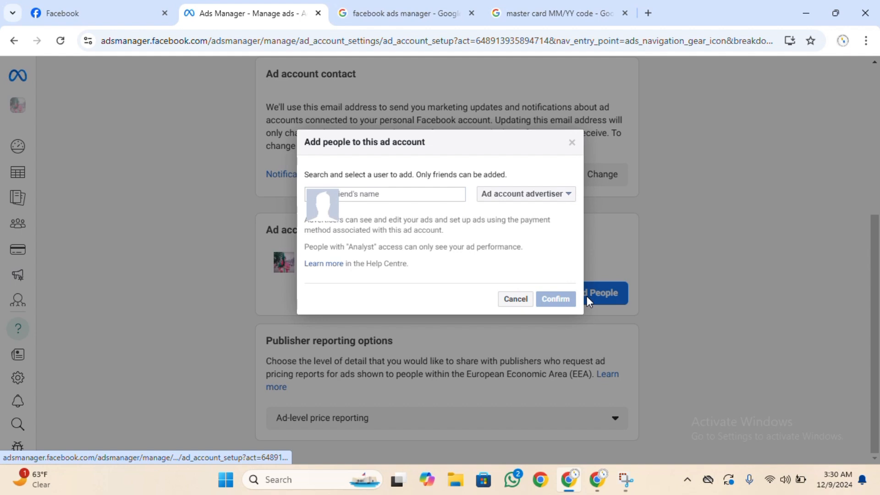
{"action": "left_click", "coordinate": [384, 196]}
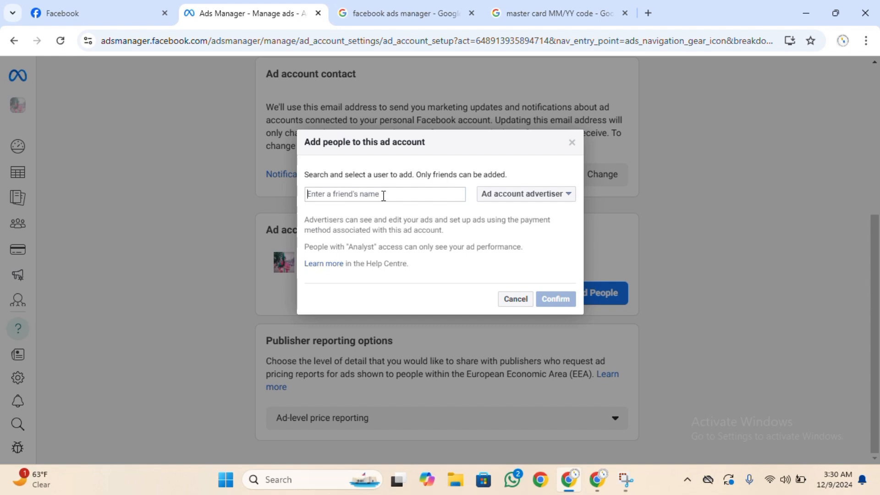
{"action": "type", "text": "MST"}
{"action": "key", "text": "BackSpace"}
{"action": "key", "text": "BackSpace"}
{"action": "key", "text": "BackSpace"}
{"action": "type", "text": "mst"}
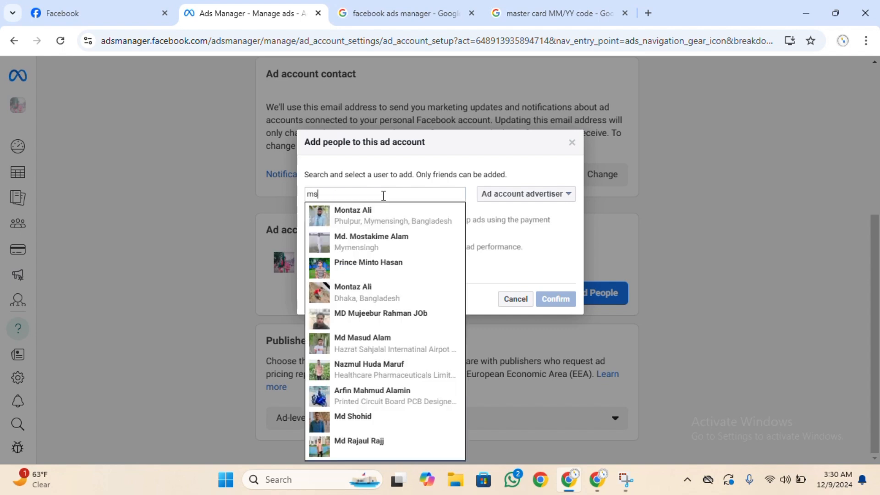
{"action": "key", "text": "BackSpace"}
{"action": "key", "text": "BackSpace"}
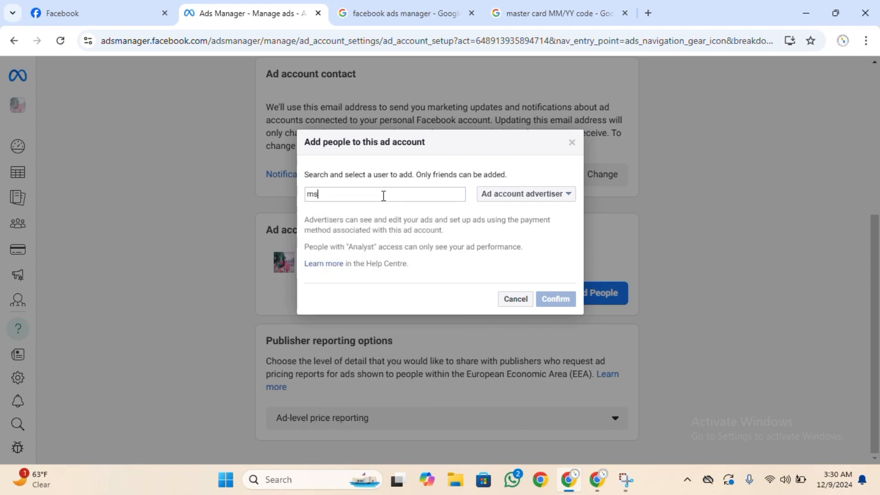
{"action": "left_click", "coordinate": [385, 214]}
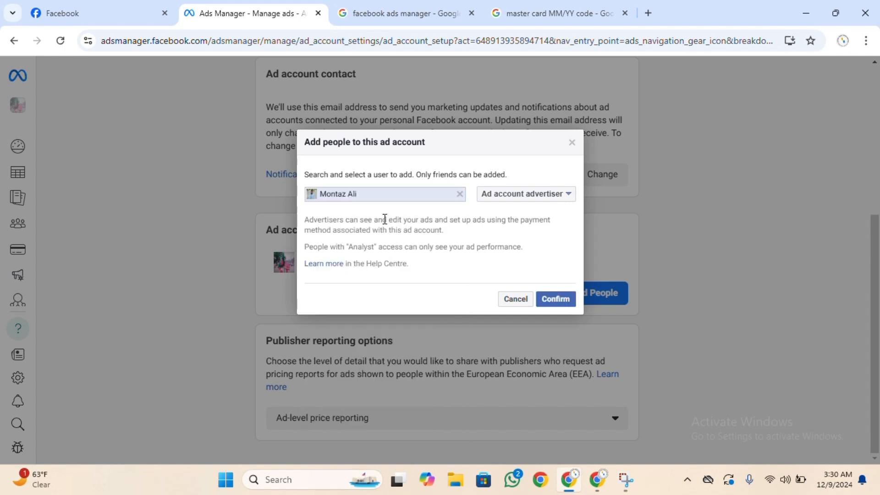
{"action": "left_click", "coordinate": [525, 202]}
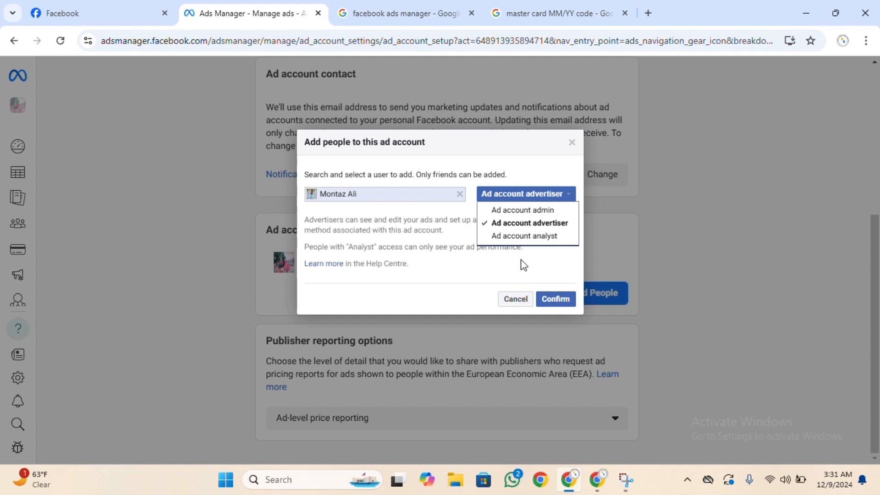
- Assign the friend the Ad account admin role, then cancel the Add people dialog without adding them
{"action": "left_click", "coordinate": [543, 211]}
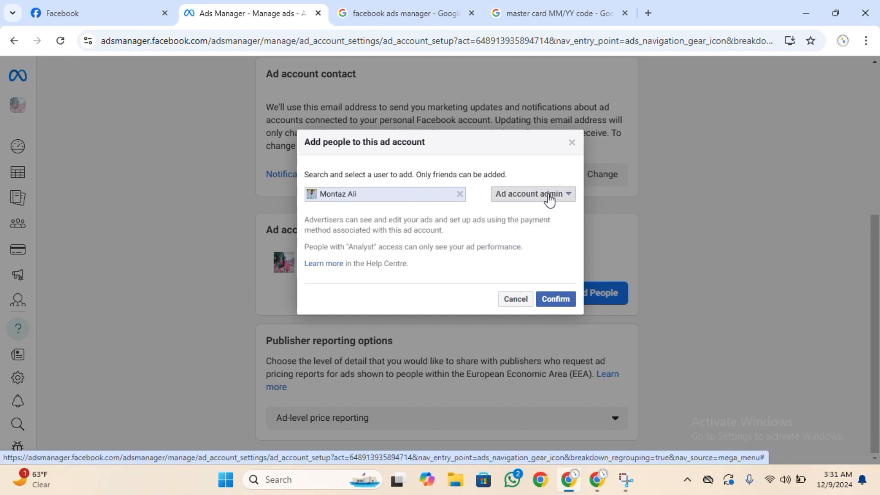
{"action": "left_click", "coordinate": [550, 195]}
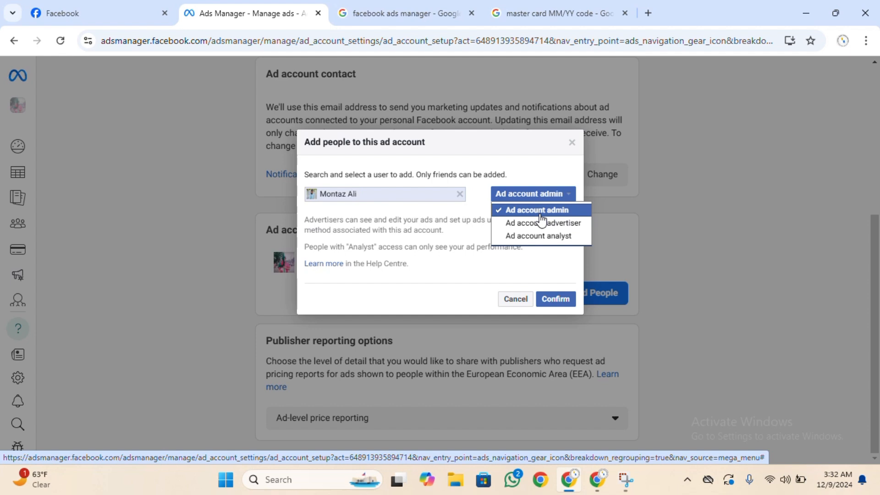
{"action": "left_click", "coordinate": [541, 214]}
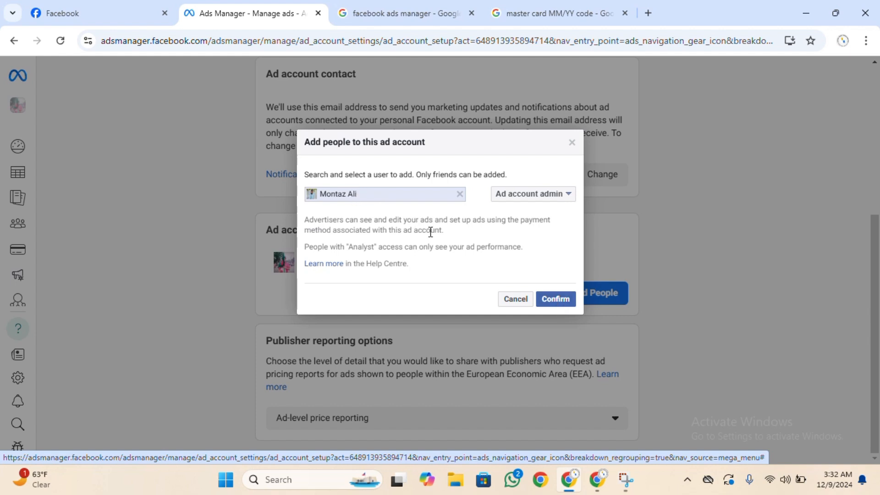
{"action": "left_click", "coordinate": [509, 301]}
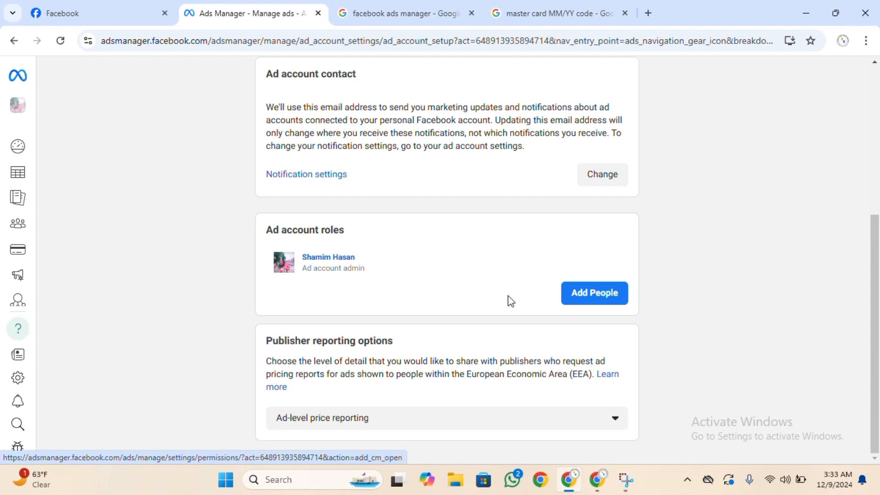
- Return to Campaigns for 1–9 Dec 2024, close the Add payment method notice, and open All tools
{"action": "mouse_move", "coordinate": [5, 321]}
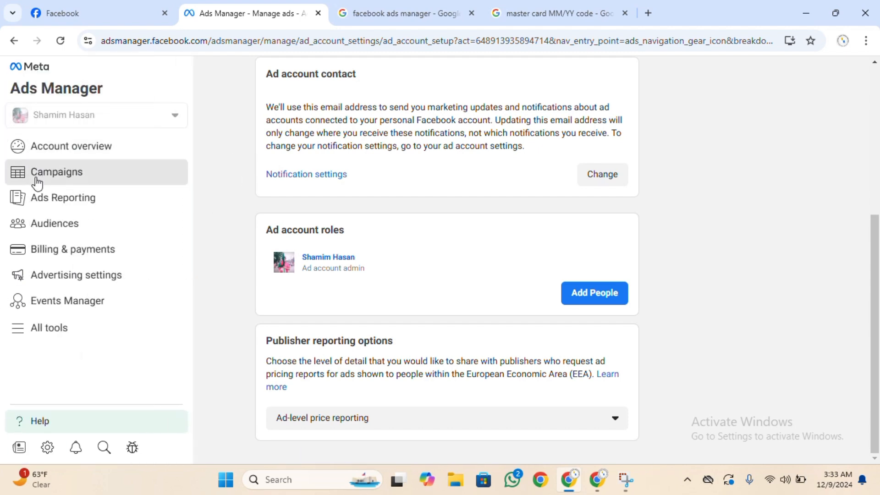
{"action": "left_click", "coordinate": [37, 182]}
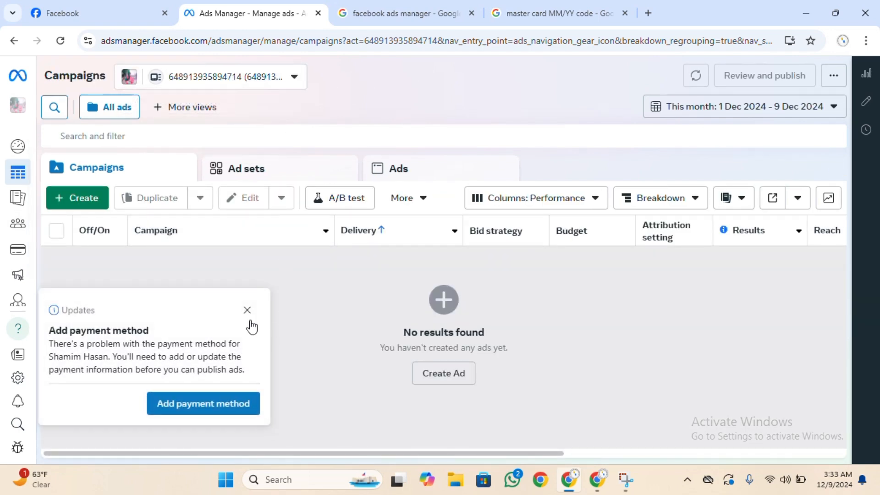
{"action": "left_click", "coordinate": [248, 312]}
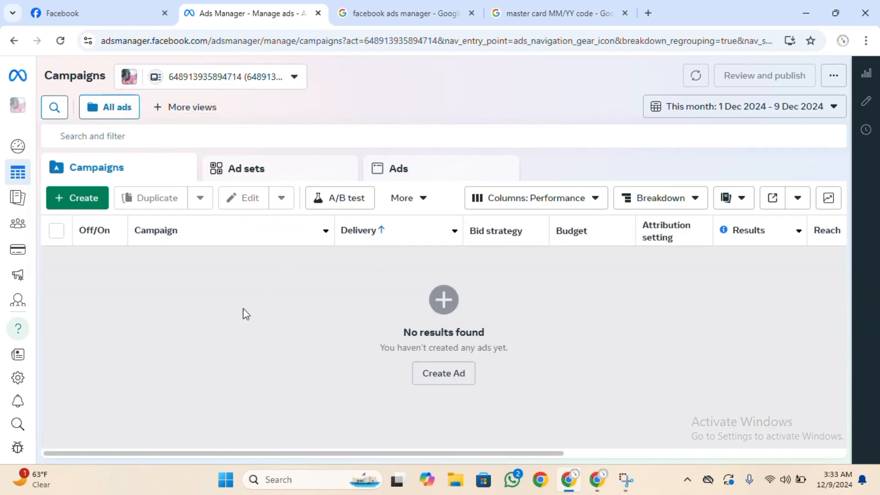
{"action": "mouse_move", "coordinate": [16, 339]}
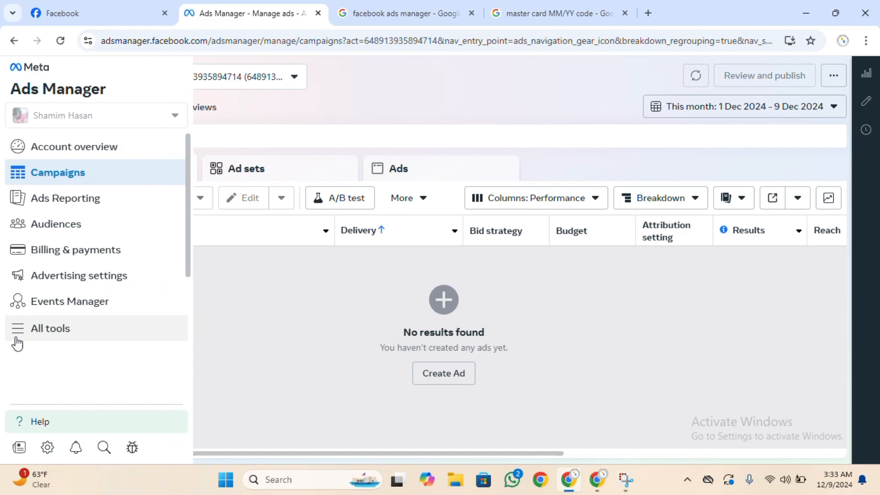
{"action": "left_click", "coordinate": [47, 340]}
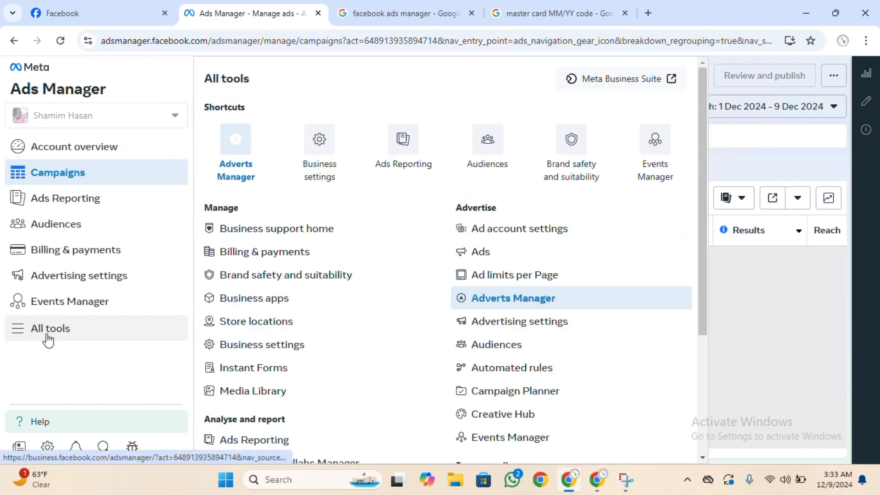
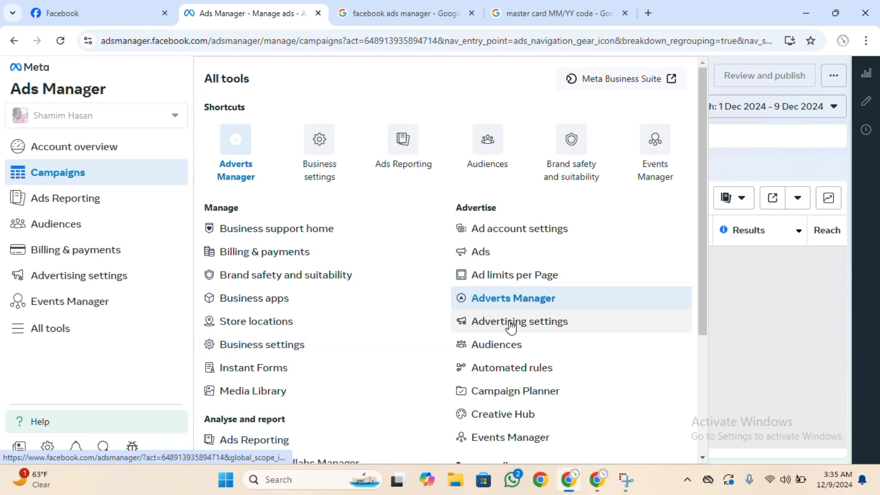
- Open the Store locations tool from the Manage section of All tools
{"action": "left_click", "coordinate": [284, 331]}
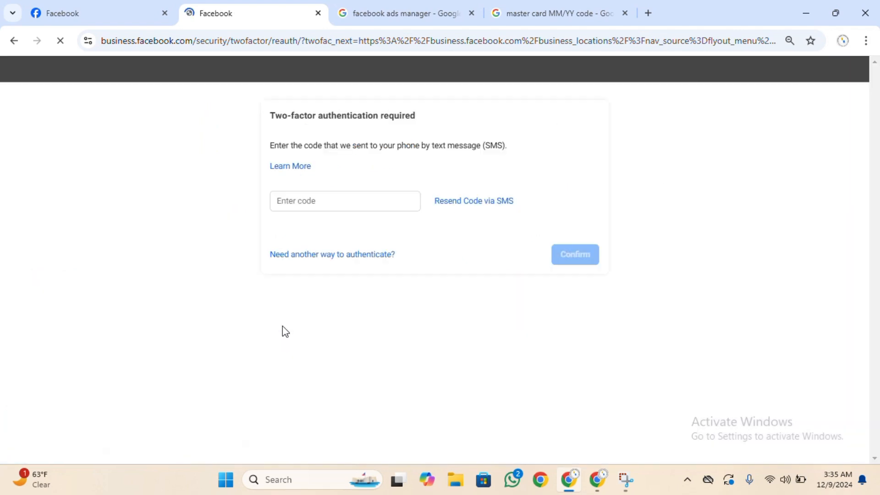
- Enter the SMS login code, delete the extra digit, and confirm to pass two-factor authentication
{"action": "left_click", "coordinate": [375, 203]}
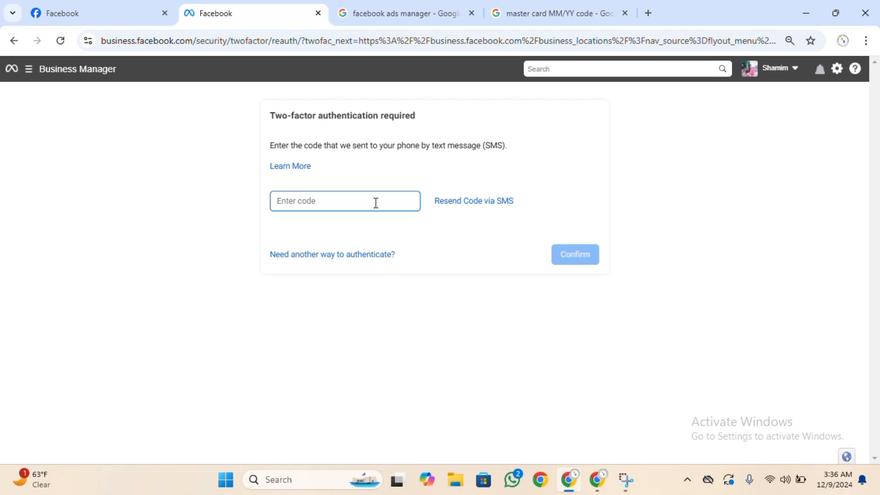
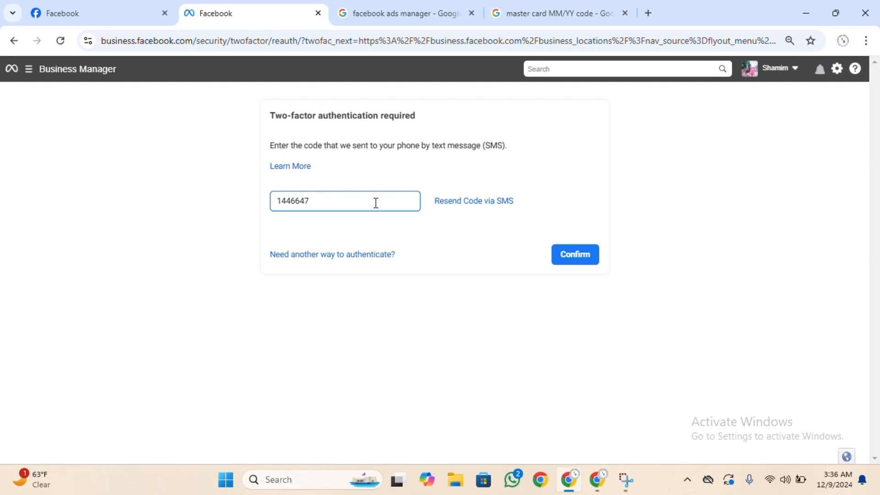
{"action": "left_click", "coordinate": [587, 261]}
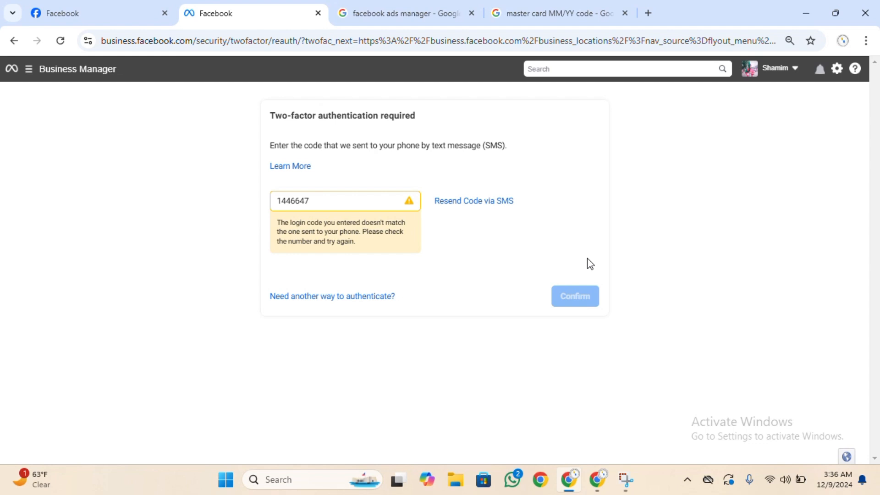
{"action": "left_click", "coordinate": [288, 200]}
{"action": "key", "text": "BackSpace"}
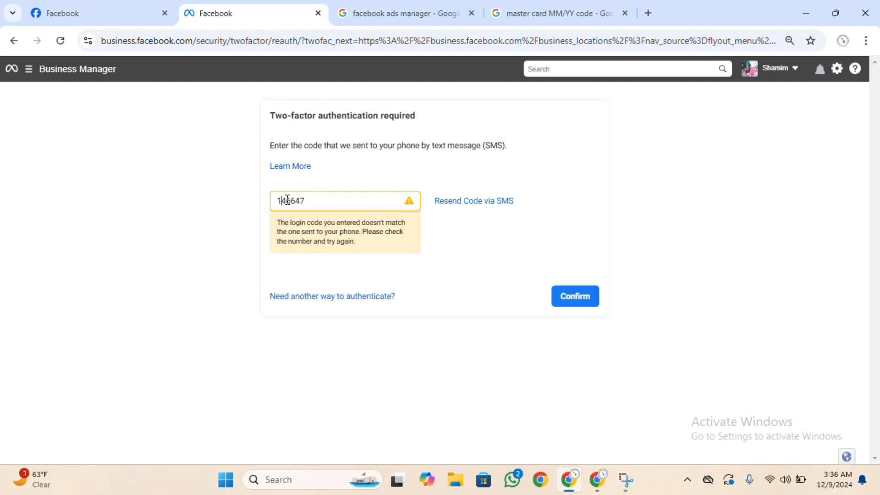
{"action": "left_click", "coordinate": [571, 301]}
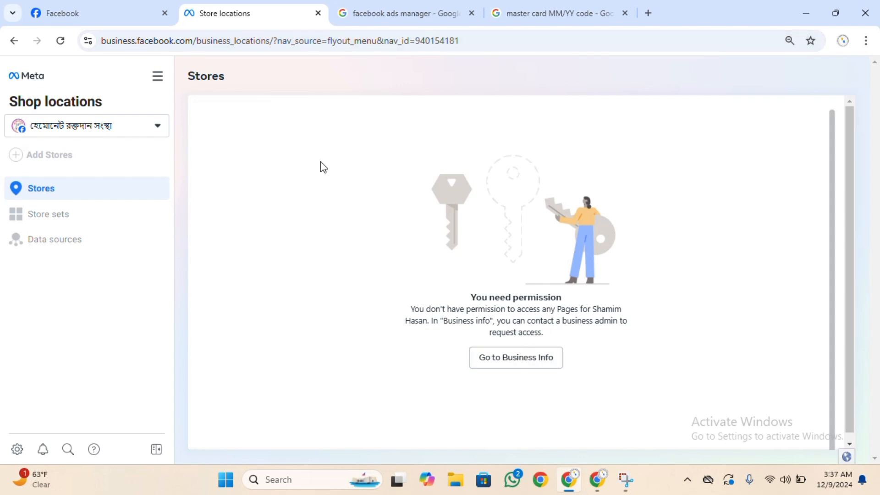
- Glance at the Facebook tab, then return to the Store locations permission notice
{"action": "left_click", "coordinate": [112, 5]}
{"action": "left_click", "coordinate": [300, 5]}
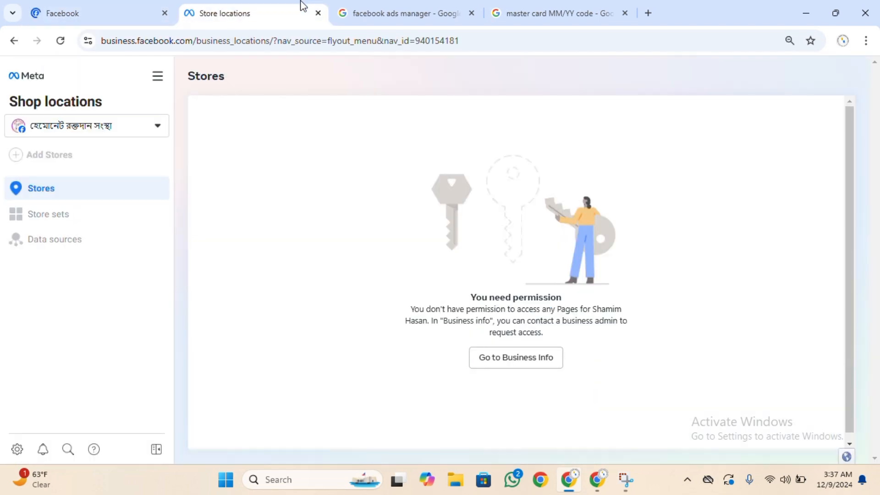
- Go back twice to the Ads Manager Campaigns page and dismiss the Add payment method notice
{"action": "left_click", "coordinate": [14, 42]}
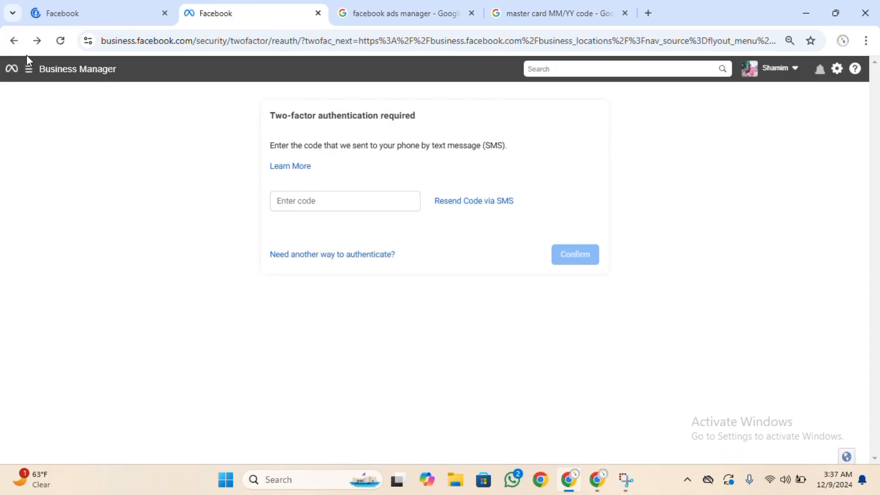
{"action": "left_click", "coordinate": [13, 42]}
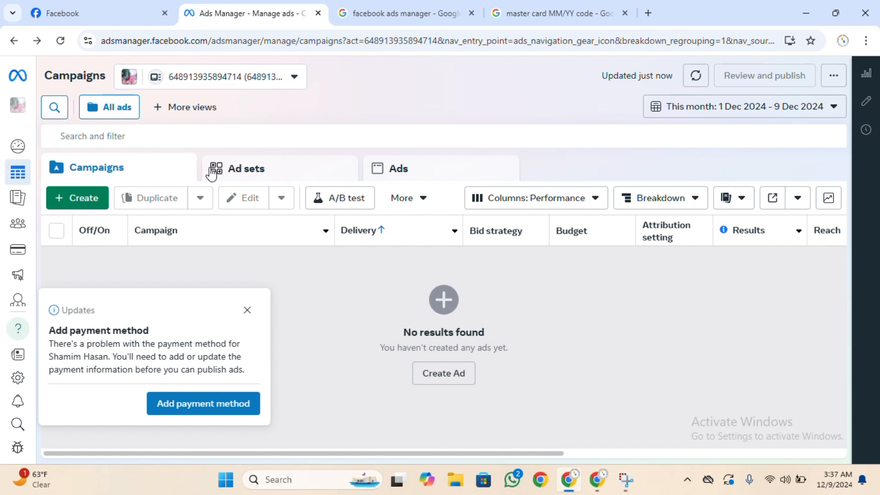
{"action": "left_click", "coordinate": [247, 311]}
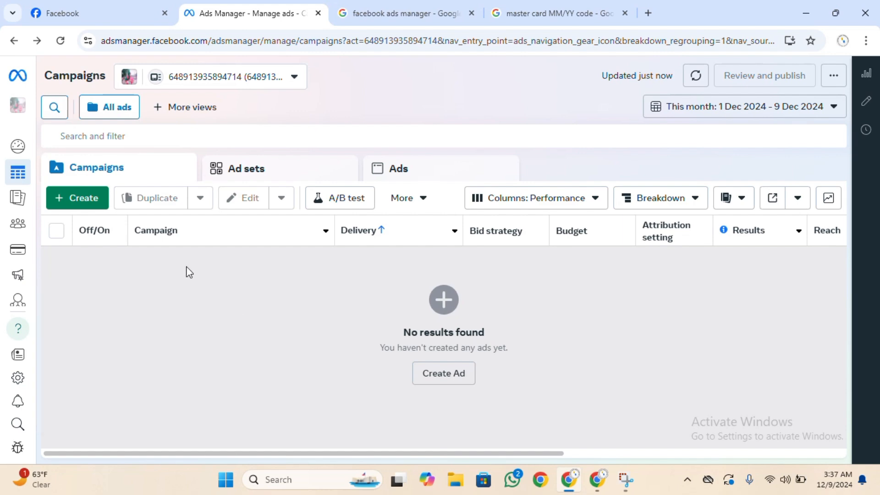
- Open All tools and scroll through its Manage, Advertise and Analyse and report sections
{"action": "mouse_move", "coordinate": [18, 302]}
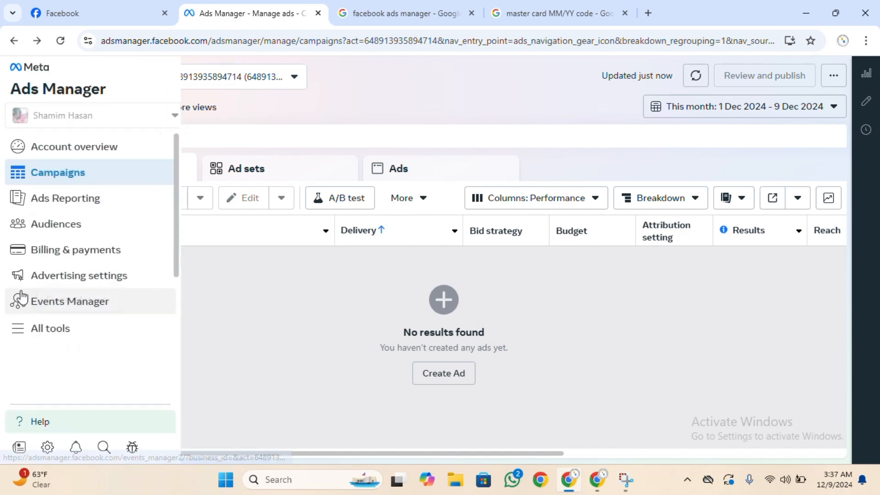
{"action": "left_click", "coordinate": [55, 328]}
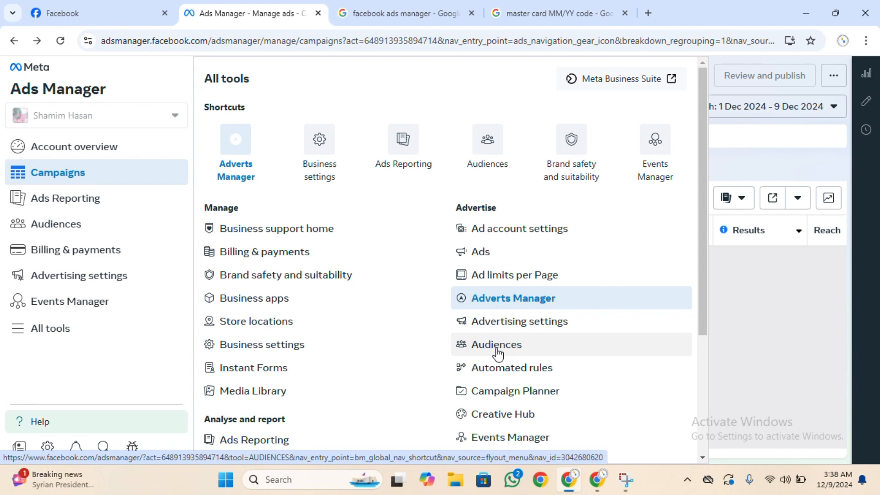
{"action": "scroll", "coordinate": [342, 377], "scroll_direction": "down", "scroll_amount": 1}
{"action": "scroll", "coordinate": [342, 377], "scroll_direction": "down", "scroll_amount": 1}
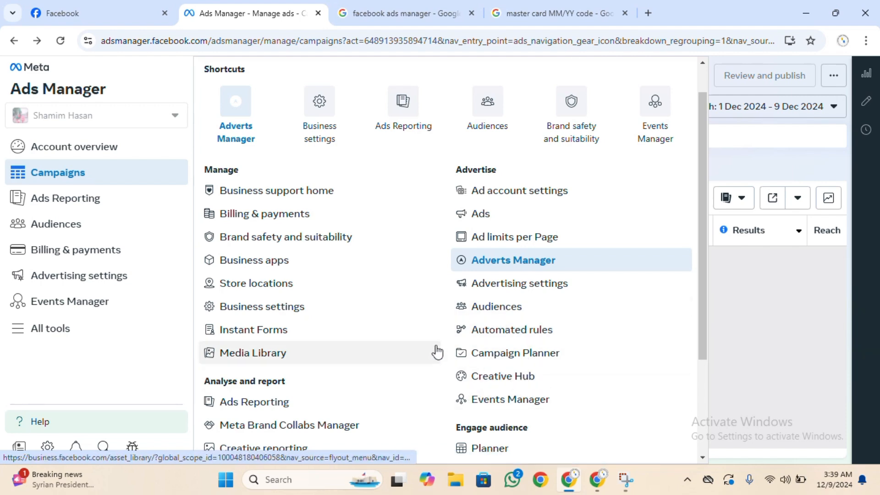
- Scroll further down the tools list, then close it to reveal the empty Campaigns table
{"action": "scroll", "coordinate": [436, 350], "scroll_direction": "down", "scroll_amount": 1}
{"action": "scroll", "coordinate": [436, 350], "scroll_direction": "down", "scroll_amount": 3}
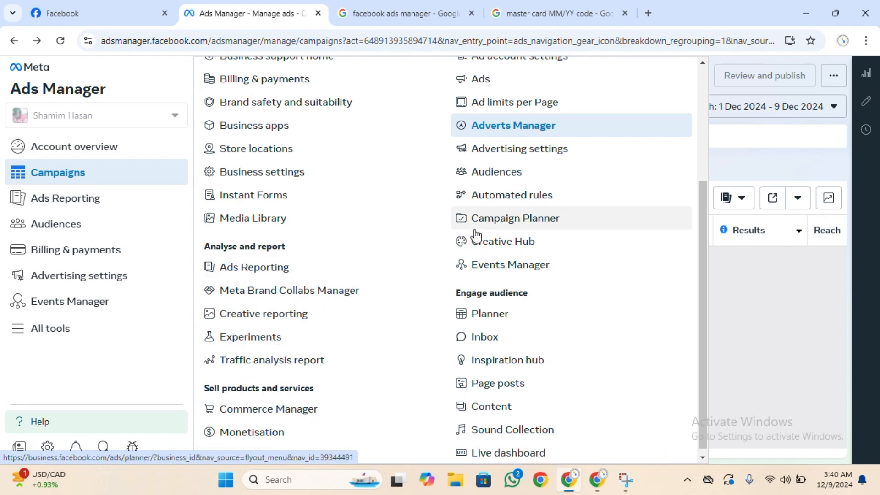
{"action": "scroll", "coordinate": [495, 272], "scroll_direction": "down", "scroll_amount": 1}
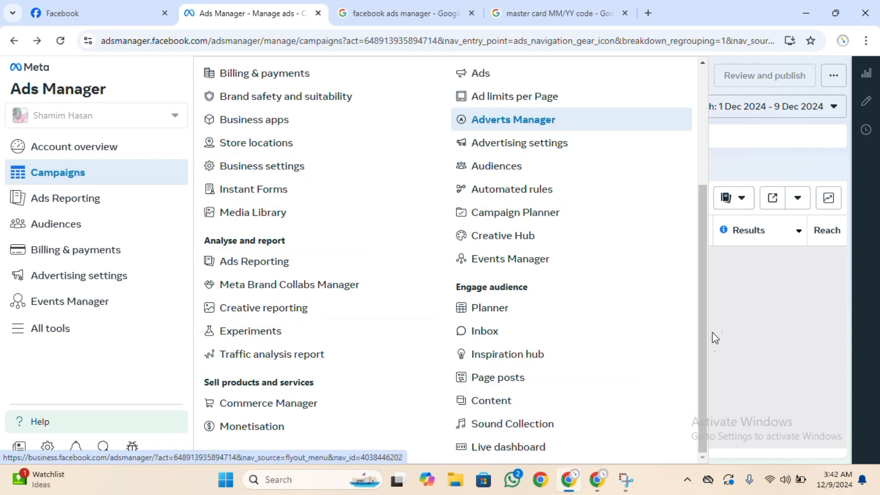
{"action": "left_click", "coordinate": [753, 299]}
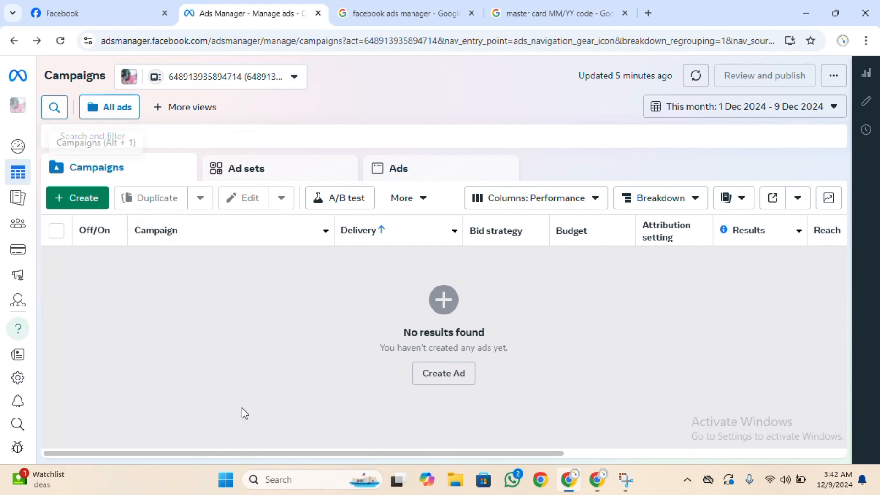
- Choose the Business settings shortcut from All tools to reach the Select business page
{"action": "mouse_move", "coordinate": [31, 351]}
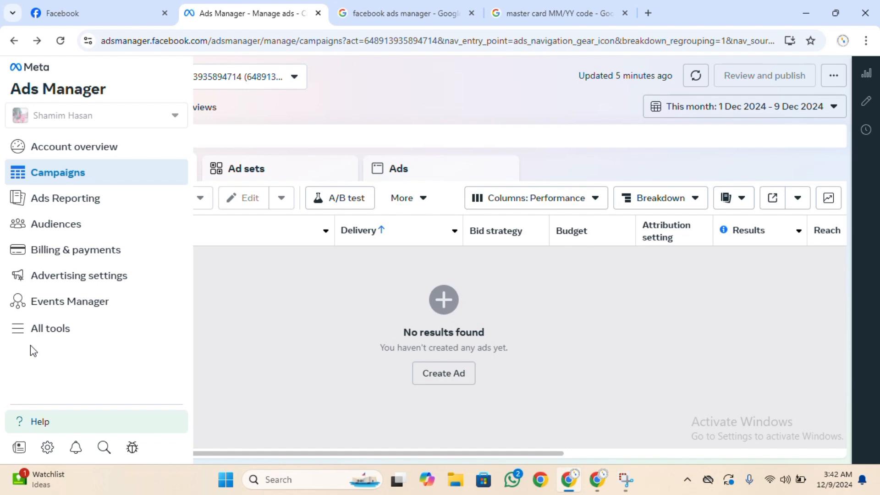
{"action": "left_click", "coordinate": [51, 329]}
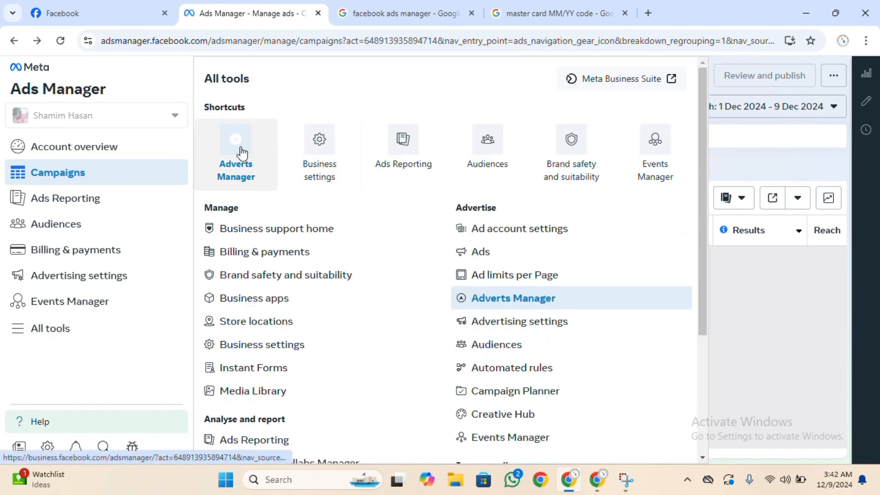
{"action": "left_click", "coordinate": [319, 167]}
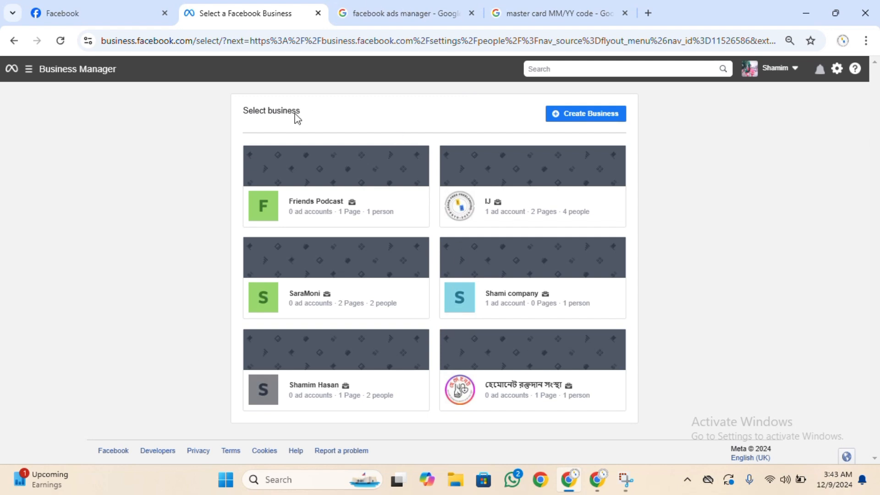
- Inspect the business.facebook.com part of the page address, then clear the selection
{"action": "left_click", "coordinate": [182, 41]}
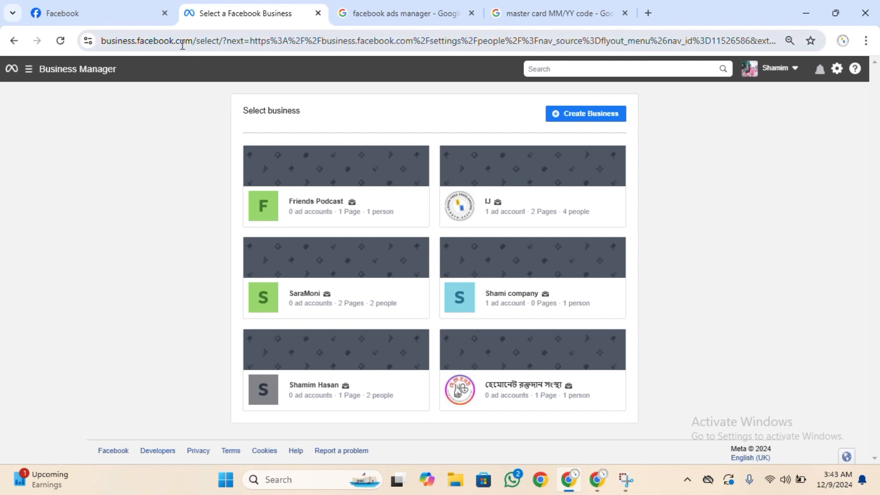
{"action": "double_click", "coordinate": [182, 41]}
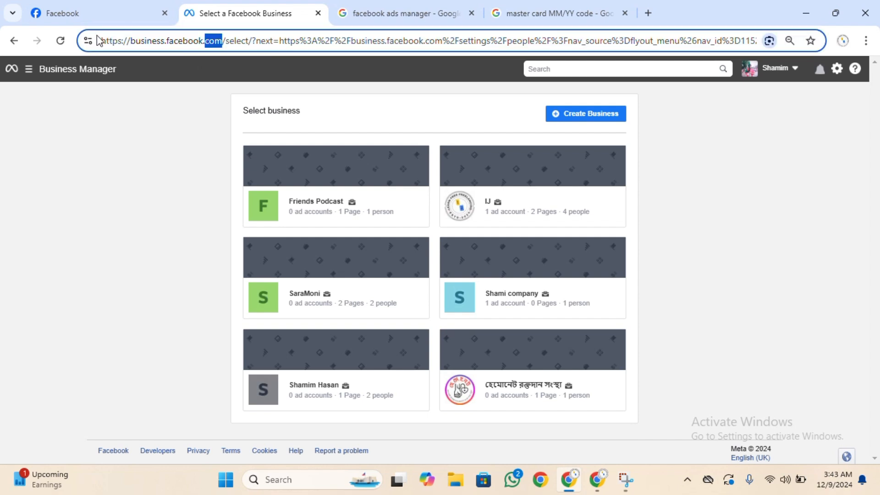
{"action": "left_click", "coordinate": [180, 42]}
{"action": "double_click", "coordinate": [181, 42]}
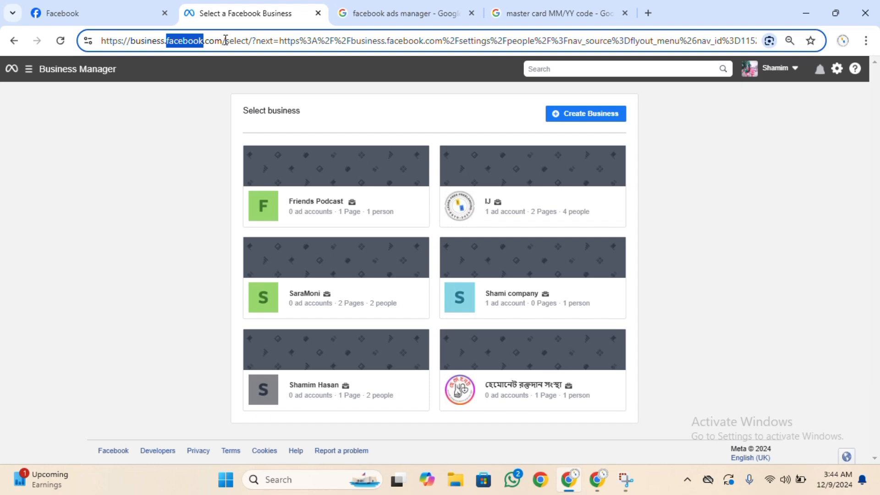
{"action": "left_click_drag", "start_coordinate": [225, 41], "coordinate": [101, 42]}
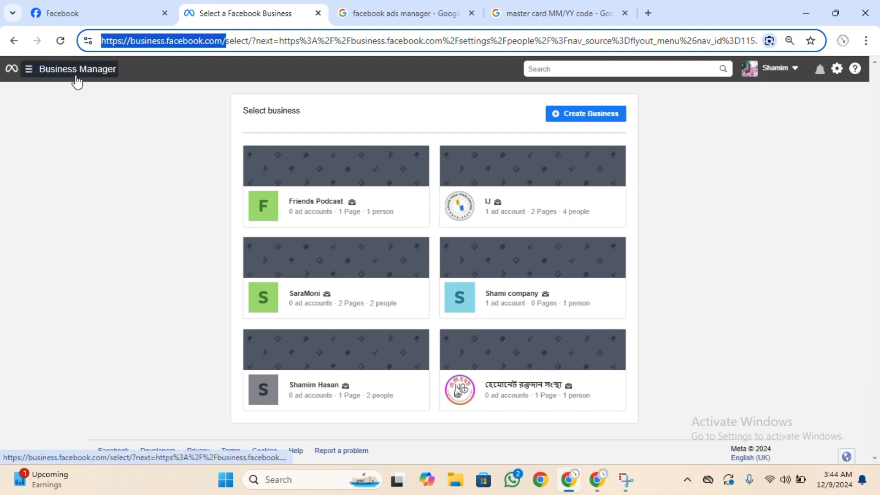
{"action": "left_click", "coordinate": [189, 111]}
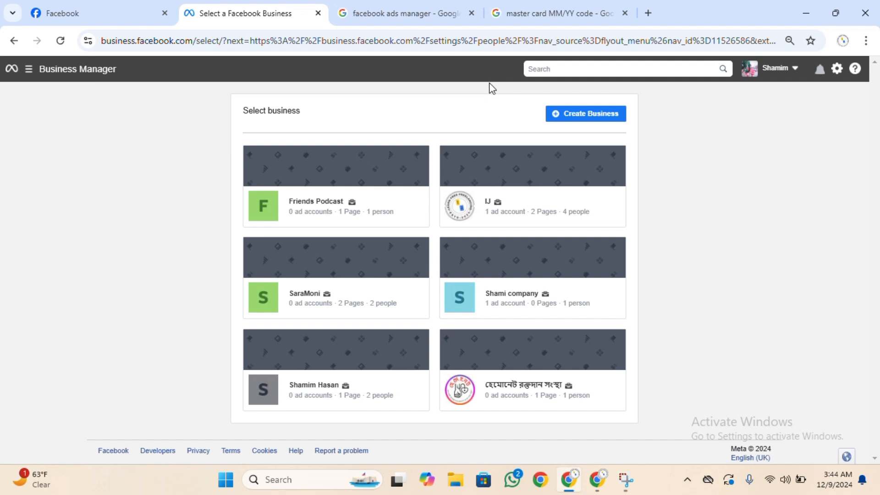
{"action": "left_click", "coordinate": [603, 114]}
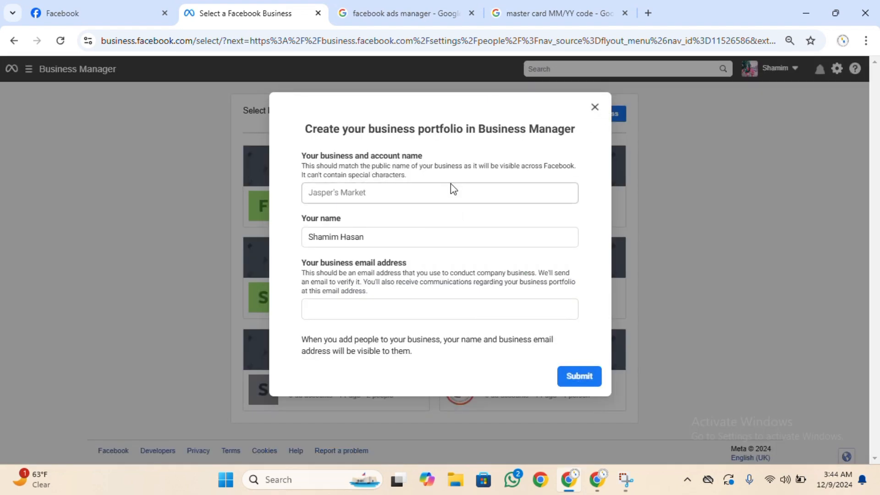
{"action": "left_click", "coordinate": [415, 237]}
{"action": "left_click", "coordinate": [408, 309]}
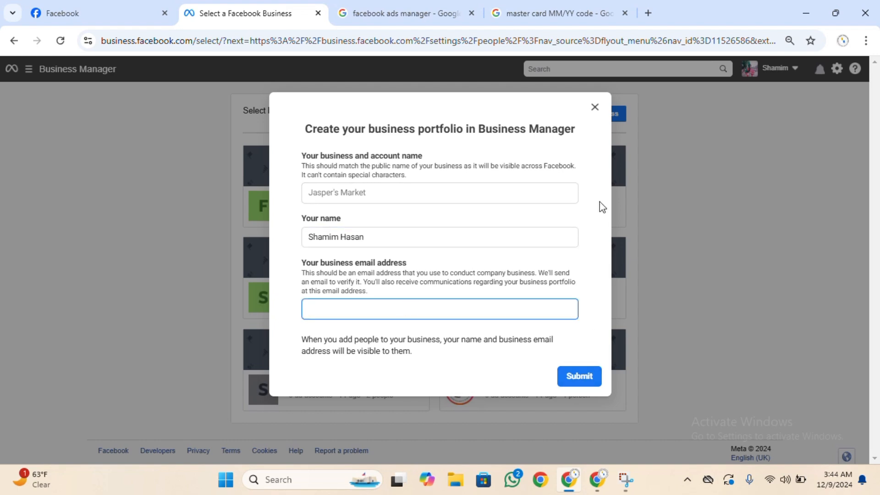
{"action": "left_click", "coordinate": [594, 109]}
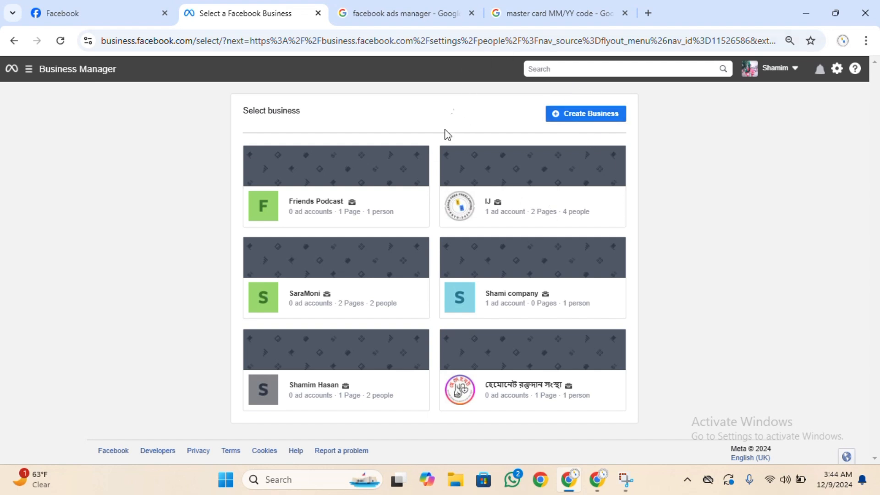
- Open the IJ portfolio's settings to view its two full-control members under People
{"action": "left_click", "coordinate": [491, 207]}
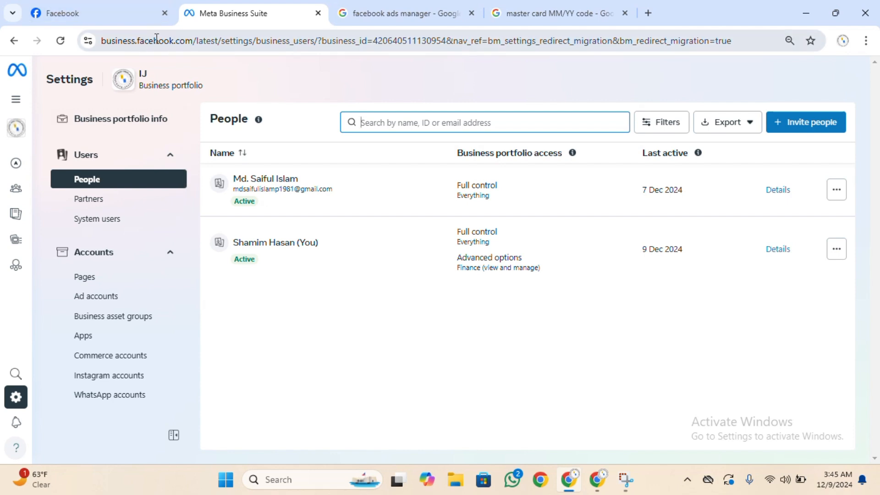
{"action": "mouse_move", "coordinate": [30, 92]}
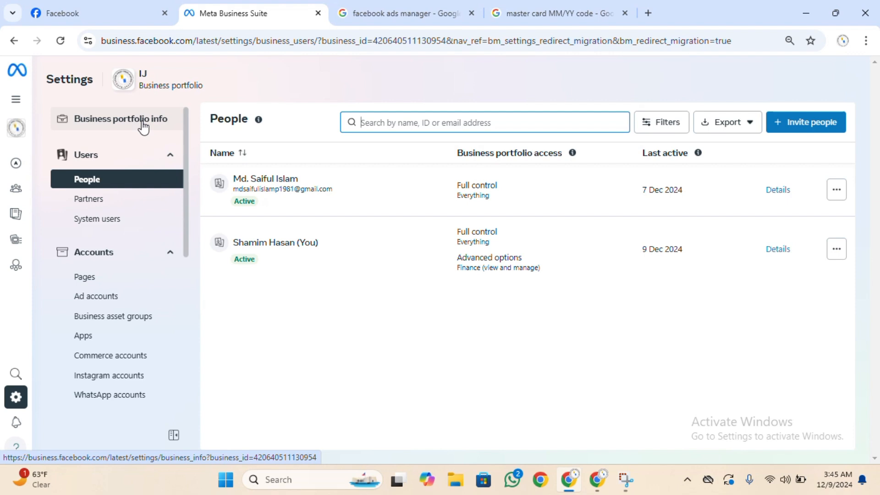
- Scroll through IJ's Business portfolio info details and verification status, then return to the top
{"action": "left_click", "coordinate": [166, 125]}
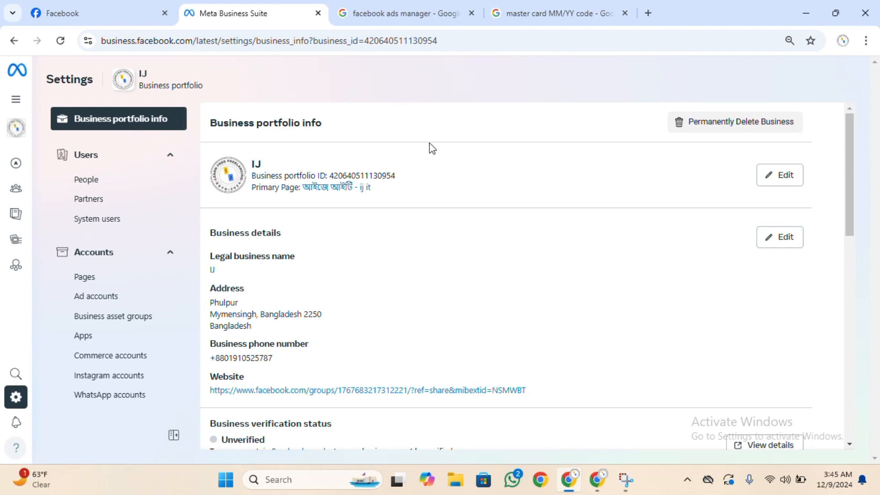
{"action": "scroll", "coordinate": [403, 243], "scroll_direction": "down", "scroll_amount": 2}
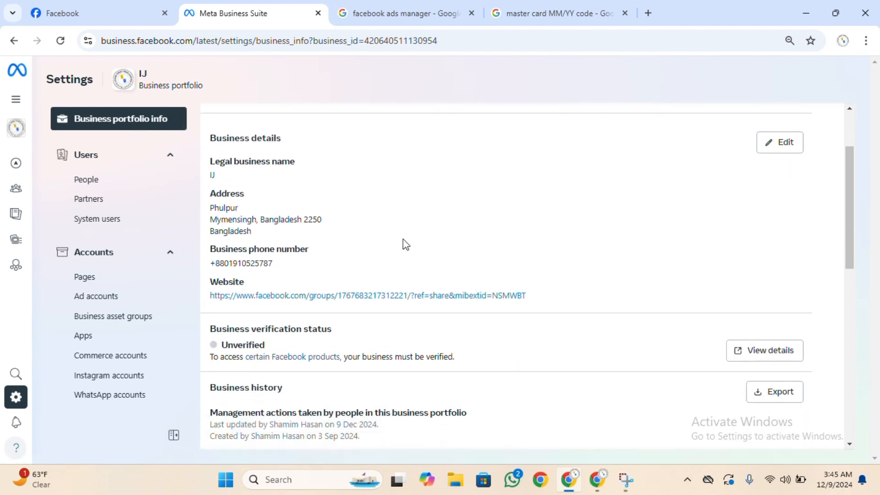
{"action": "scroll", "coordinate": [376, 240], "scroll_direction": "down", "scroll_amount": 2}
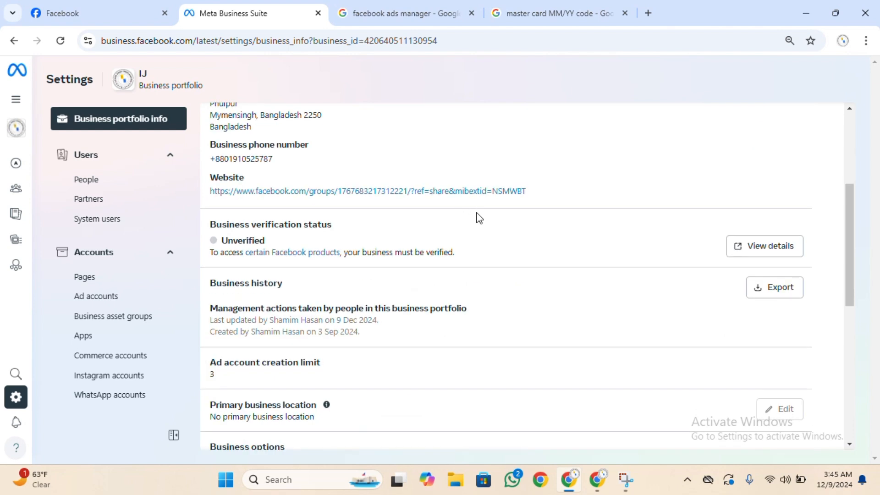
{"action": "scroll", "coordinate": [479, 218], "scroll_direction": "down", "scroll_amount": 1}
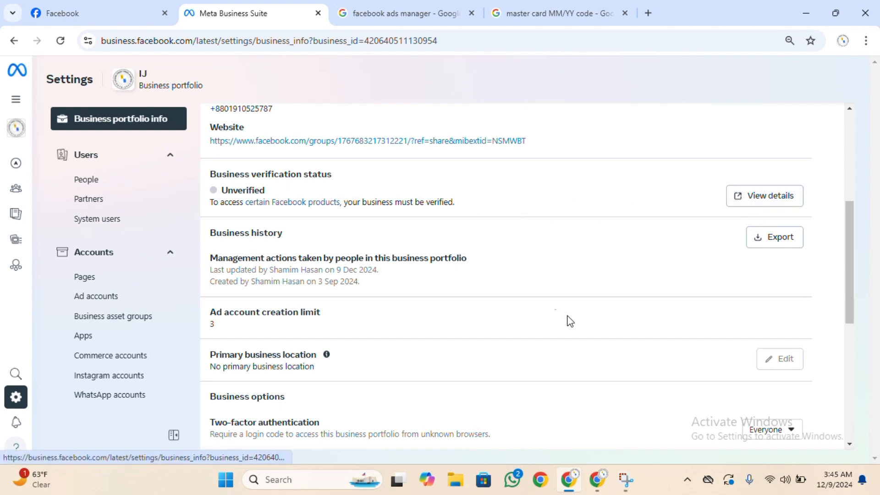
{"action": "scroll", "coordinate": [614, 316], "scroll_direction": "down", "scroll_amount": 1}
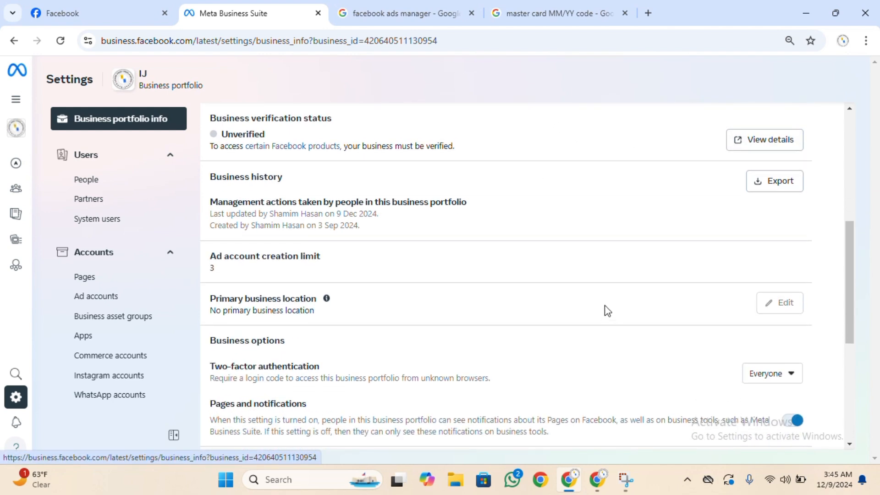
{"action": "scroll", "coordinate": [499, 232], "scroll_direction": "down", "scroll_amount": 4}
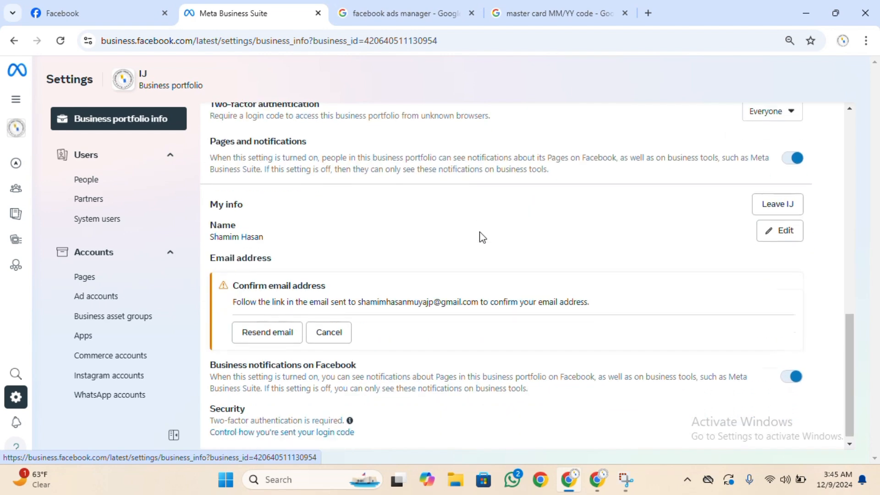
{"action": "scroll", "coordinate": [483, 237], "scroll_direction": "up", "scroll_amount": 6}
{"action": "scroll", "coordinate": [476, 235], "scroll_direction": "up", "scroll_amount": 3}
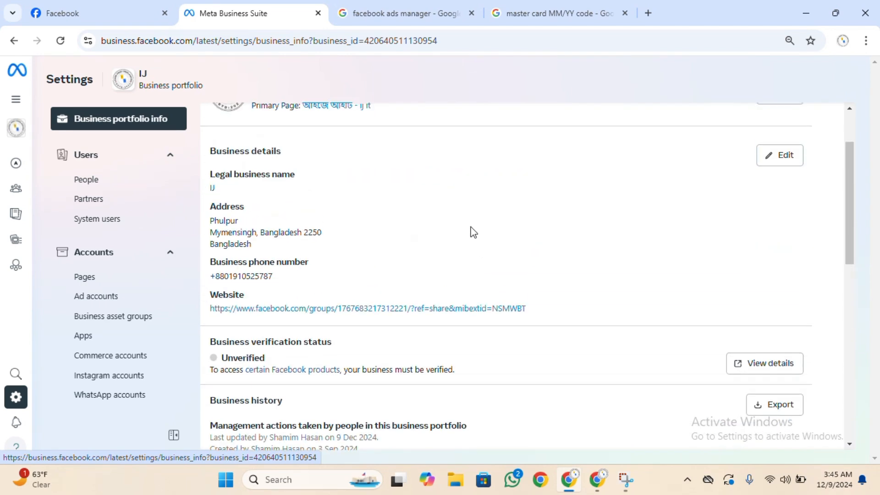
{"action": "scroll", "coordinate": [375, 153], "scroll_direction": "up", "scroll_amount": 2}
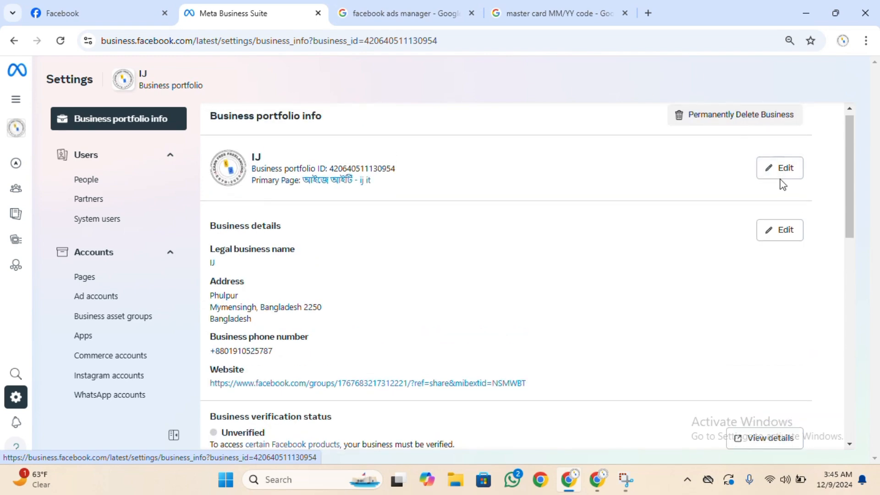
- Set 'আইজে আইটি - ij it' as the IJ portfolio's primary Page and save the portfolio info
{"action": "left_click", "coordinate": [781, 169]}
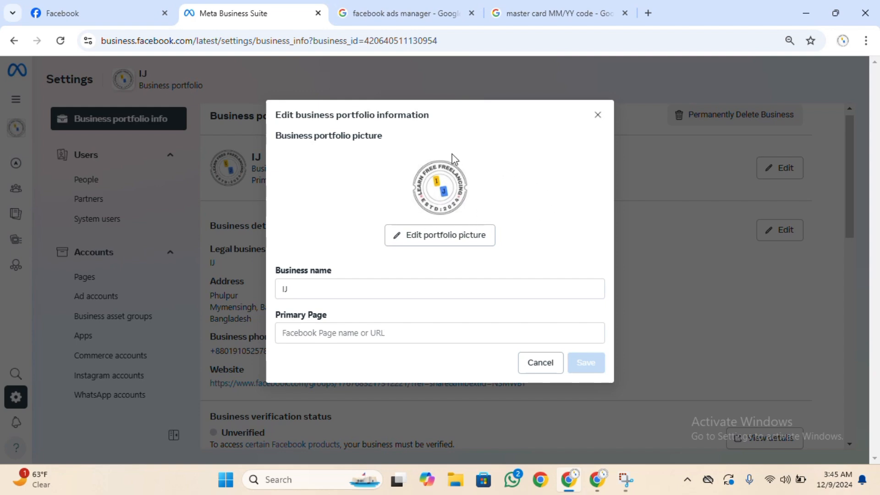
{"action": "left_click", "coordinate": [347, 332]}
{"action": "type", "text": "ij"}
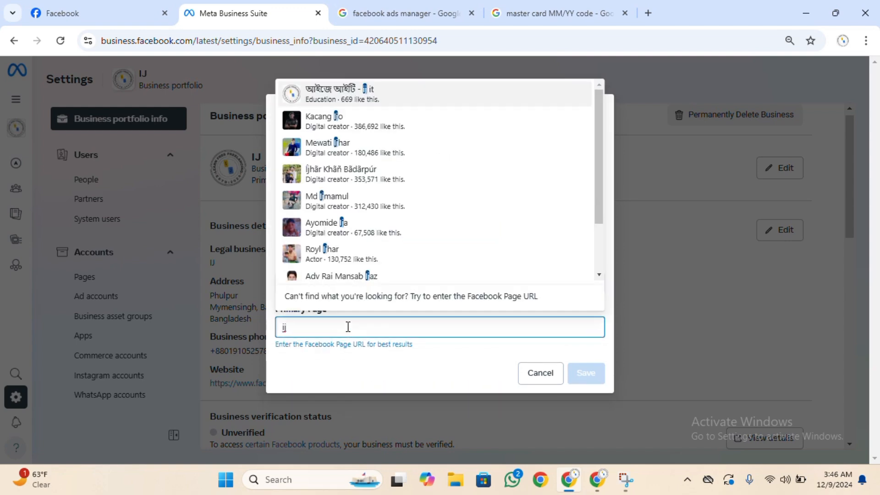
{"action": "left_click", "coordinate": [383, 94]}
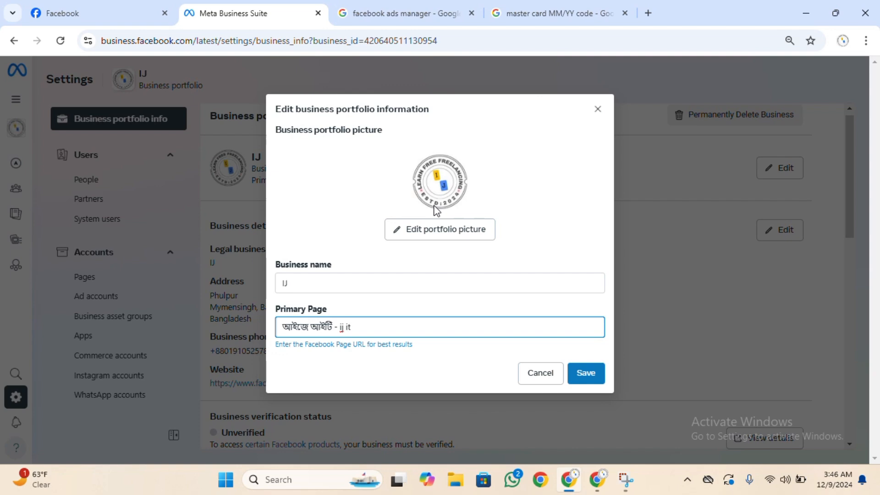
{"action": "left_click", "coordinate": [594, 376]}
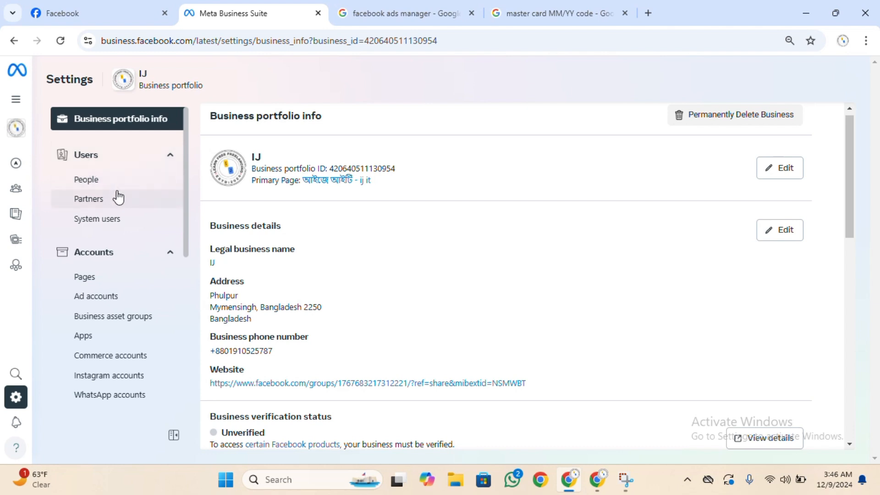
- Open the People list under Users in the IJ portfolio settings
{"action": "left_click", "coordinate": [105, 163]}
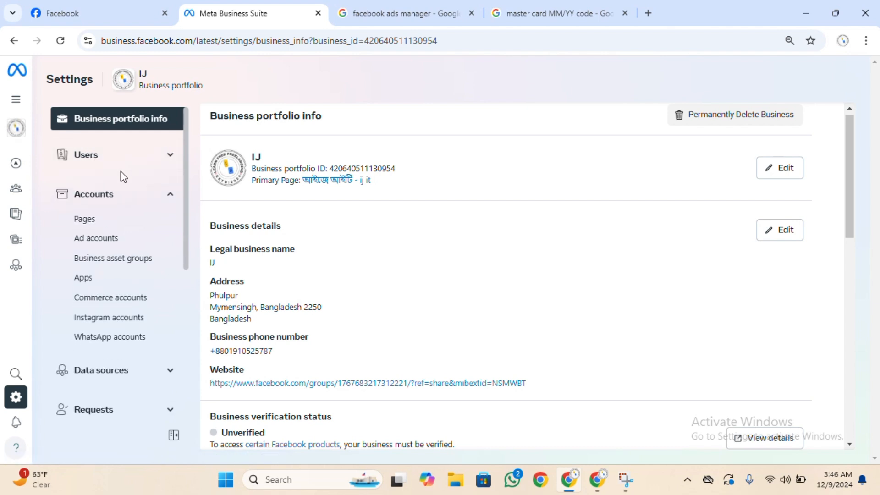
{"action": "left_click", "coordinate": [114, 165]}
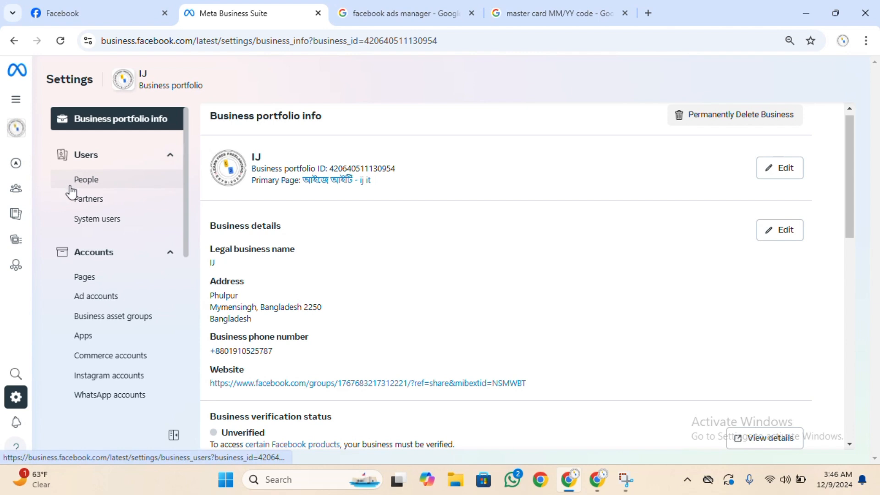
{"action": "left_click", "coordinate": [102, 188]}
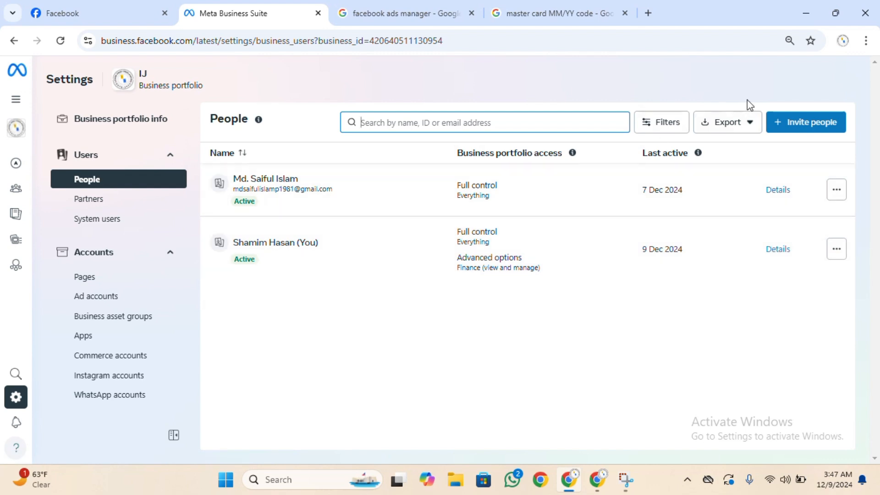
- Start a new invitation by entering the invitee's e-mail address and continuing
{"action": "left_click", "coordinate": [808, 122]}
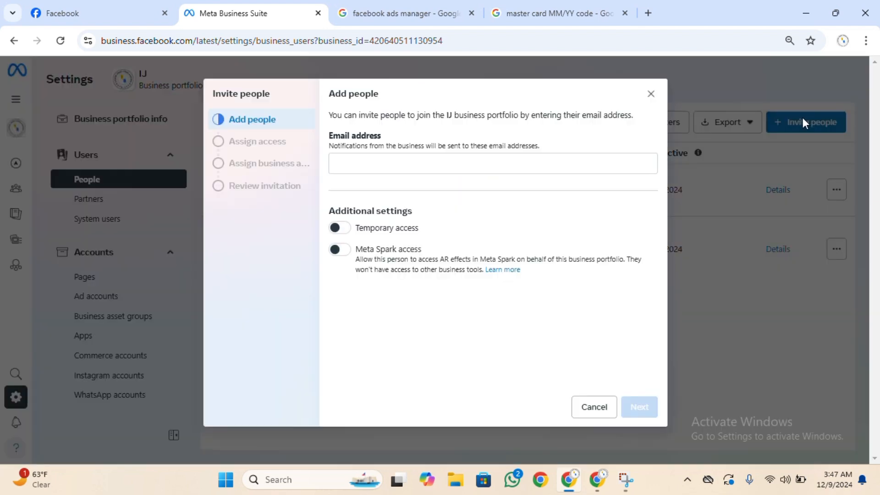
{"action": "left_click", "coordinate": [487, 160]}
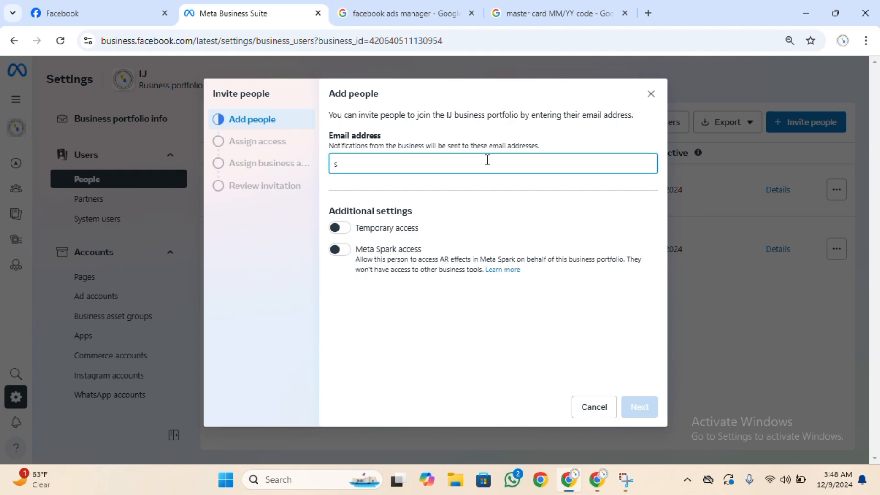
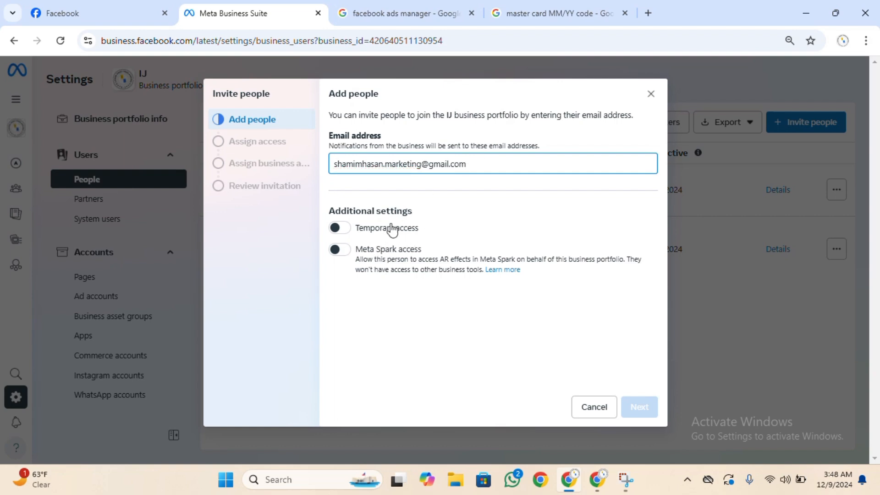
{"action": "left_click", "coordinate": [391, 313]}
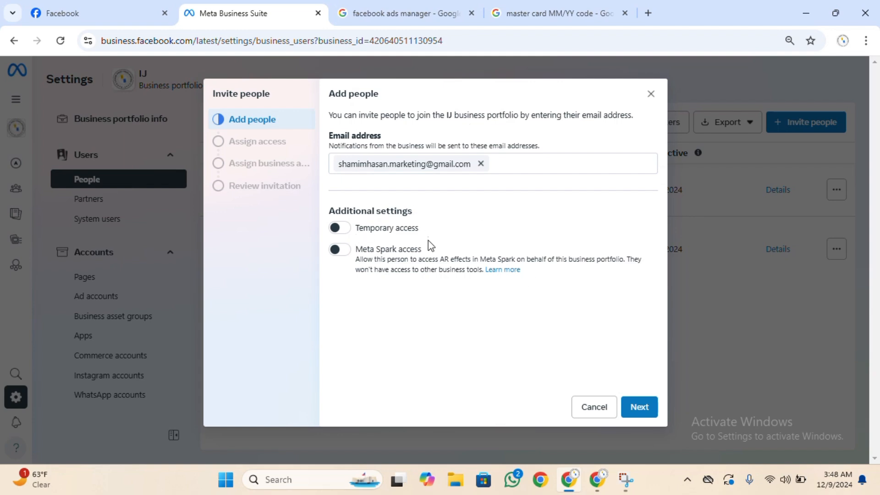
{"action": "left_click", "coordinate": [642, 417]}
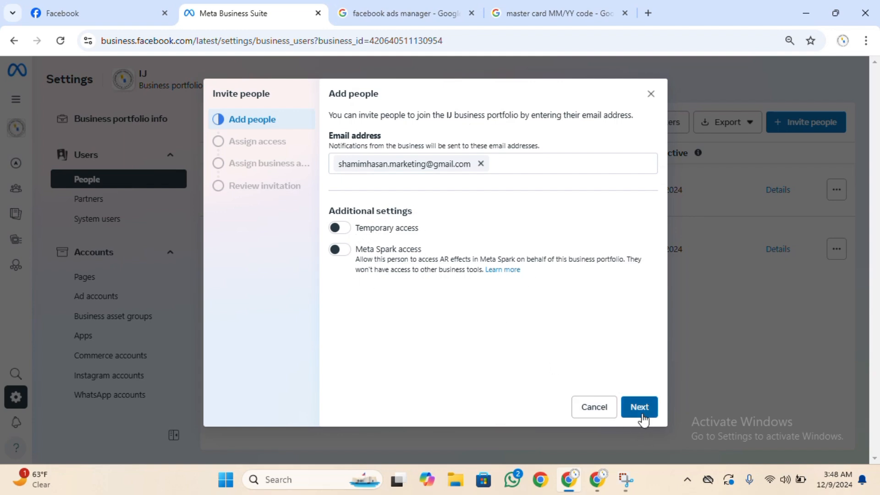
- Grant the invitee Full control (Manage) of the IJ portfolio and continue to business assets
{"action": "left_click", "coordinate": [643, 418]}
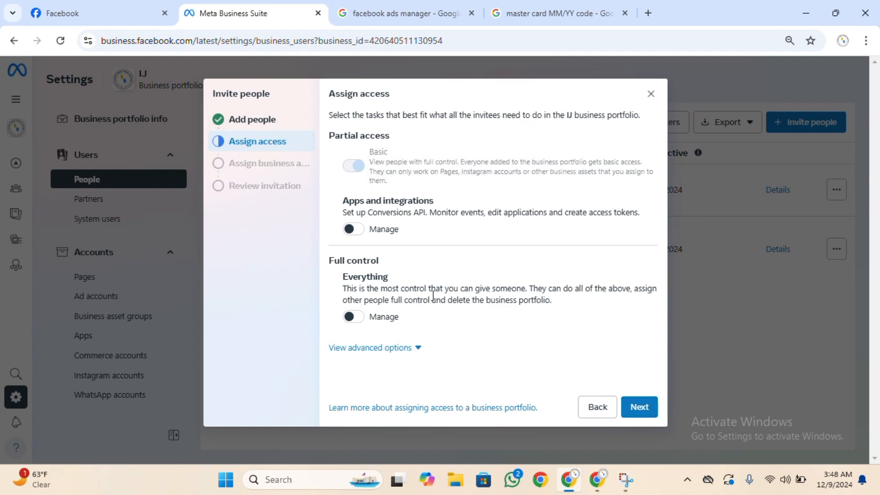
{"action": "left_click", "coordinate": [360, 320]}
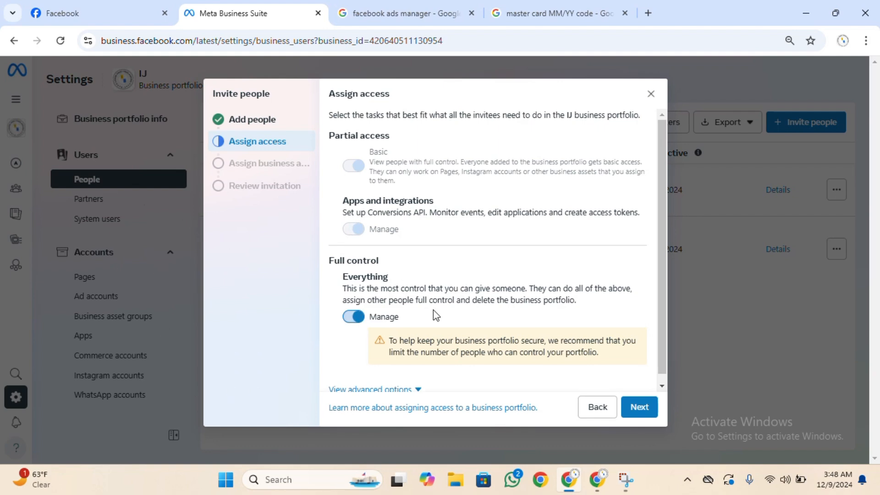
{"action": "scroll", "coordinate": [433, 309], "scroll_direction": "down", "scroll_amount": 1}
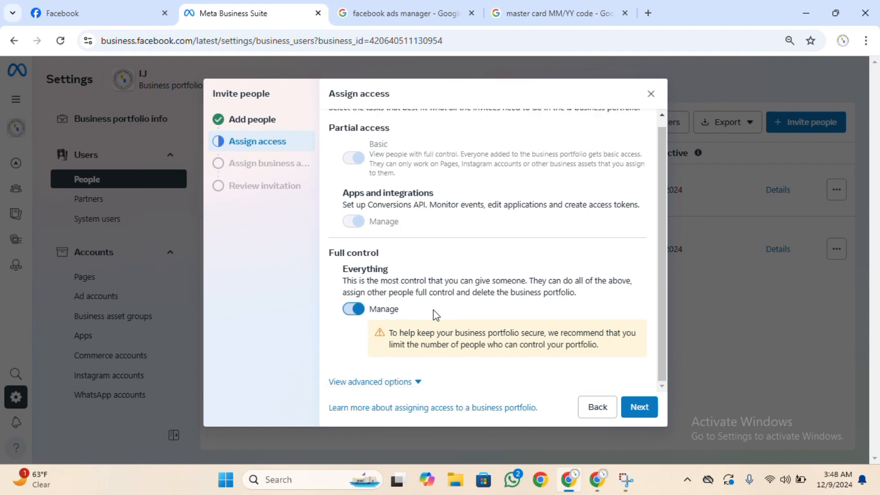
{"action": "left_click", "coordinate": [413, 383]}
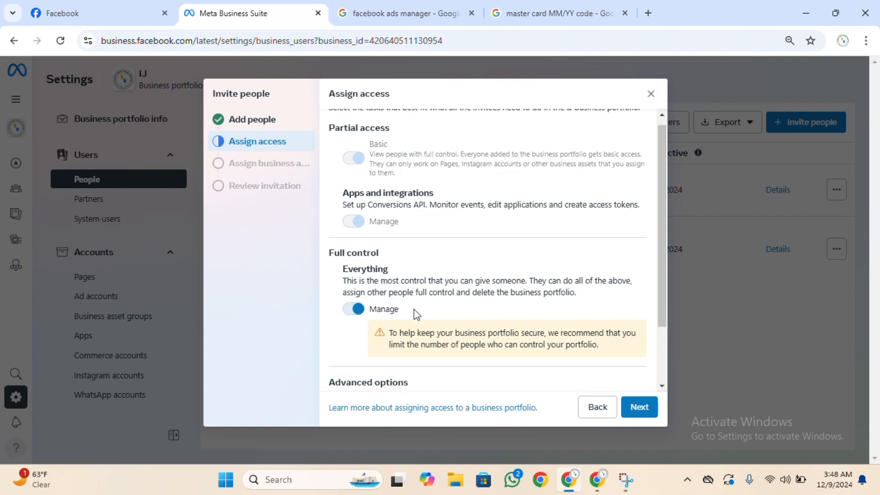
{"action": "scroll", "coordinate": [412, 310], "scroll_direction": "down", "scroll_amount": 3}
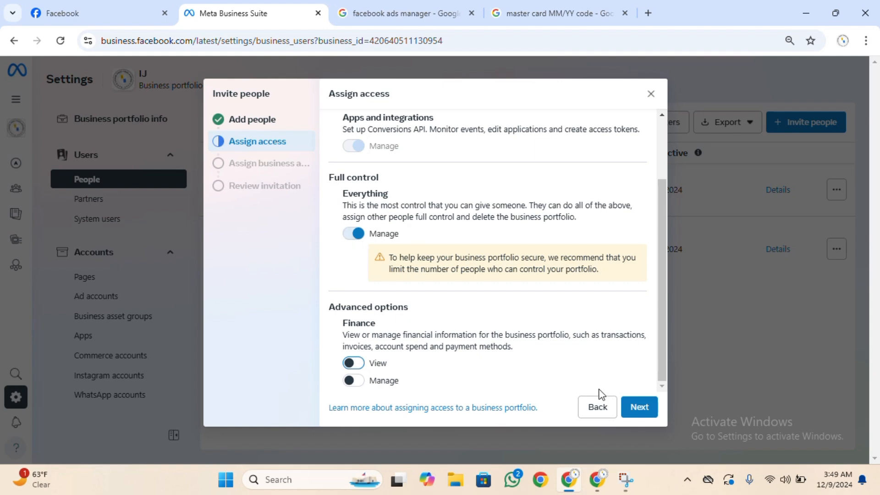
{"action": "left_click", "coordinate": [635, 408]}
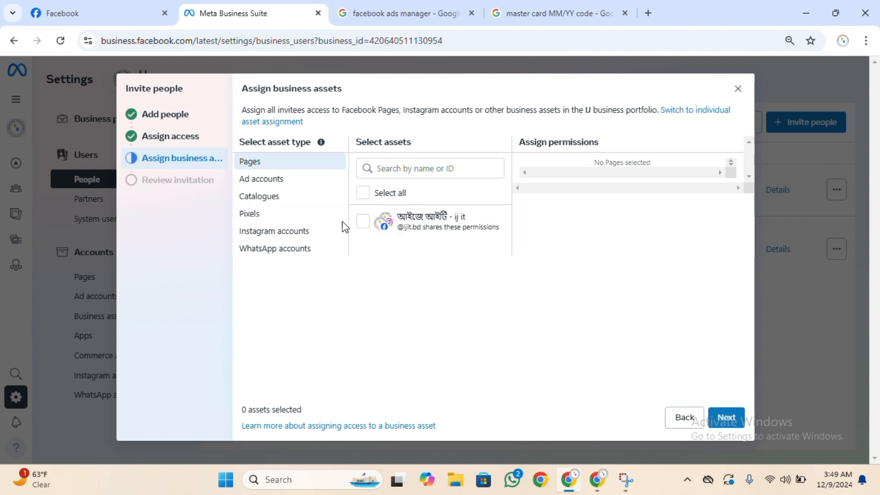
- Share the 'আইজে আইটি - ij it' Page with Full control (Everything) and continue to review
{"action": "left_click", "coordinate": [368, 225]}
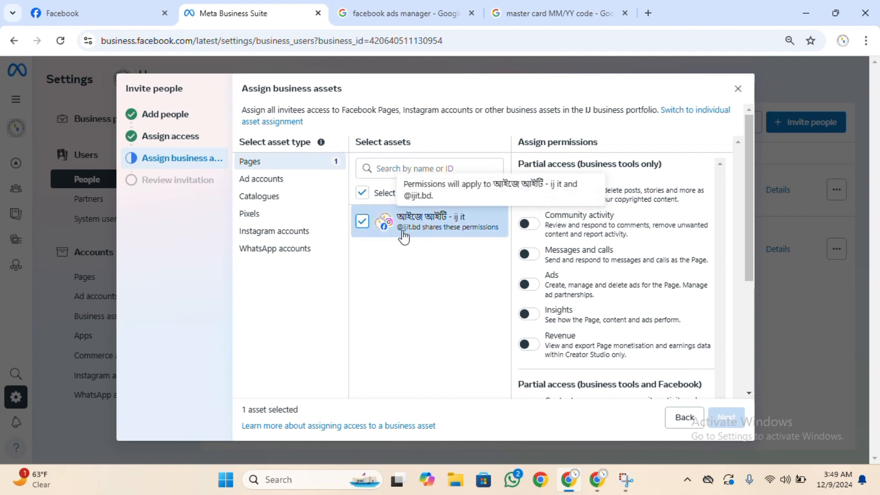
{"action": "scroll", "coordinate": [424, 252], "scroll_direction": "down", "scroll_amount": 5}
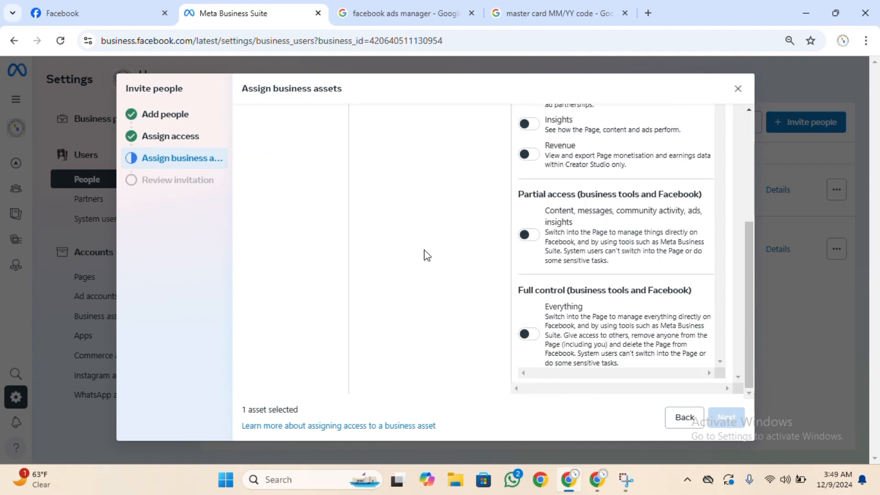
{"action": "left_click", "coordinate": [527, 334]}
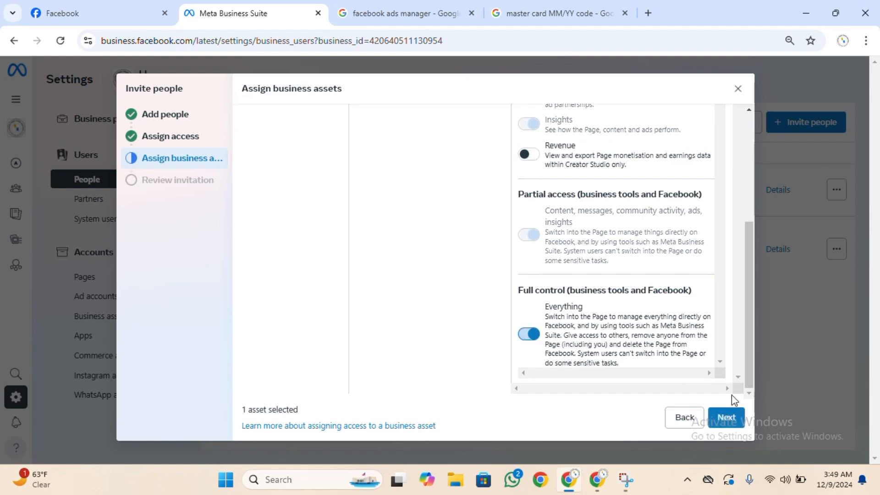
{"action": "scroll", "coordinate": [546, 275], "scroll_direction": "up", "scroll_amount": 1}
{"action": "scroll", "coordinate": [543, 275], "scroll_direction": "up", "scroll_amount": 5}
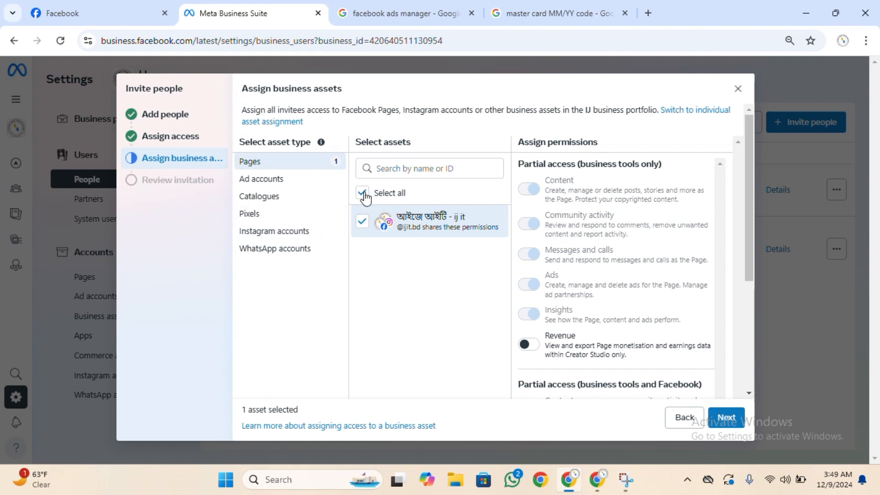
{"action": "scroll", "coordinate": [491, 339], "scroll_direction": "down", "scroll_amount": 5}
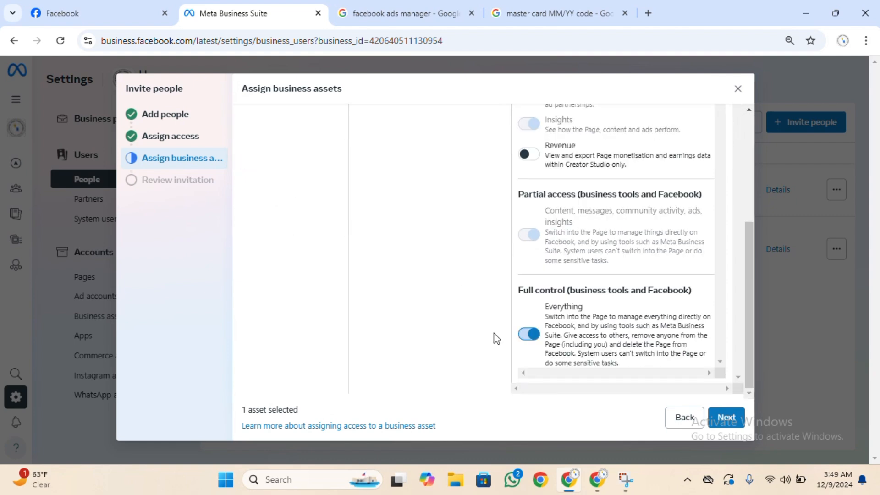
{"action": "left_click", "coordinate": [726, 418]}
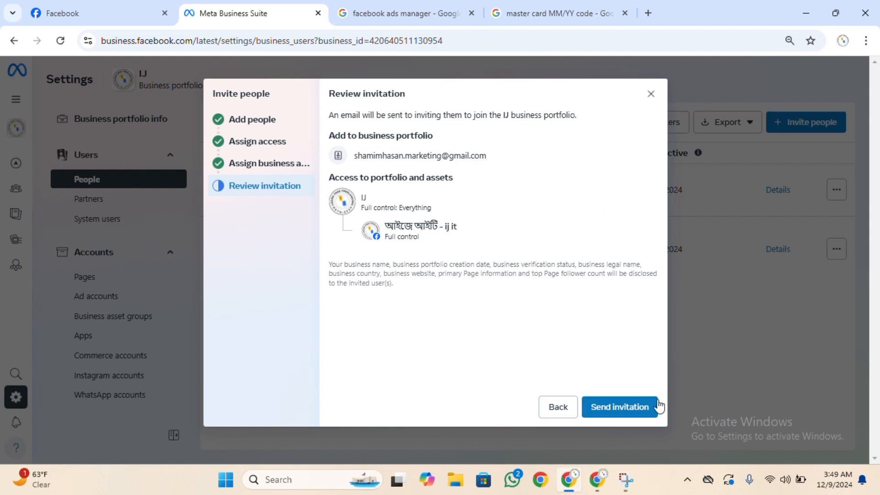
- Send the invitation, then back out of phone verification and dismiss the verification notice
{"action": "left_click", "coordinate": [643, 407]}
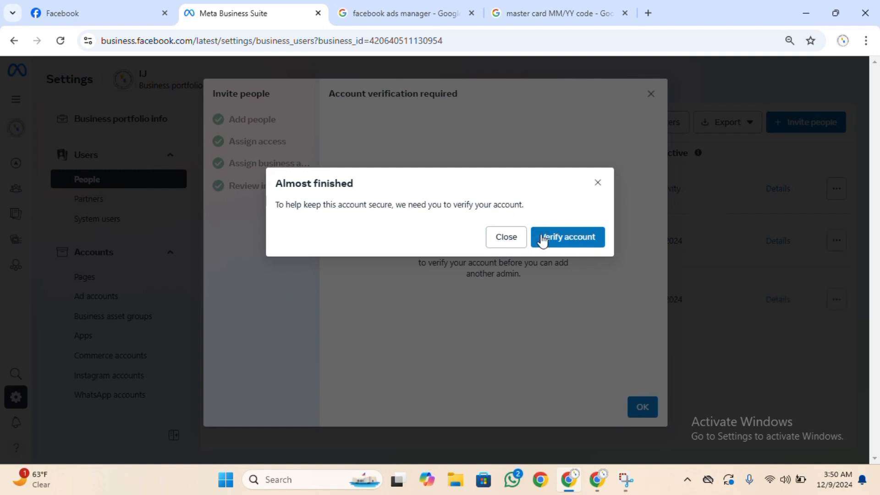
{"action": "left_click", "coordinate": [581, 247]}
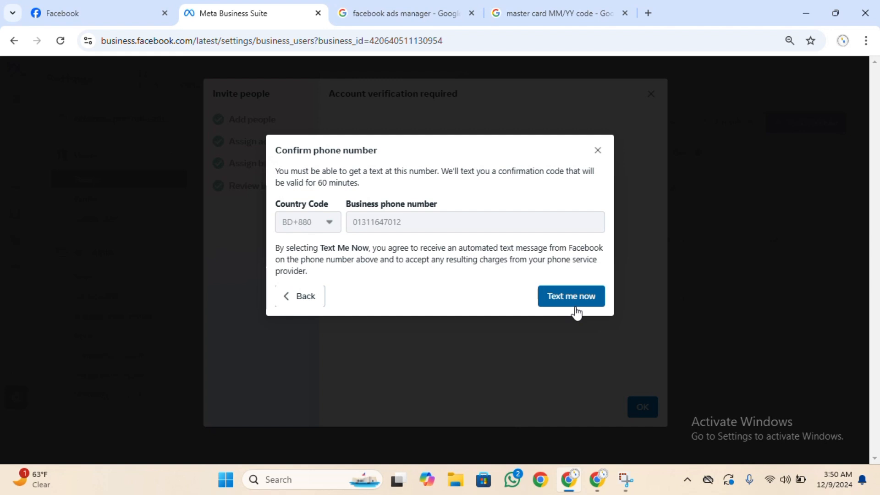
{"action": "left_click", "coordinate": [305, 297]}
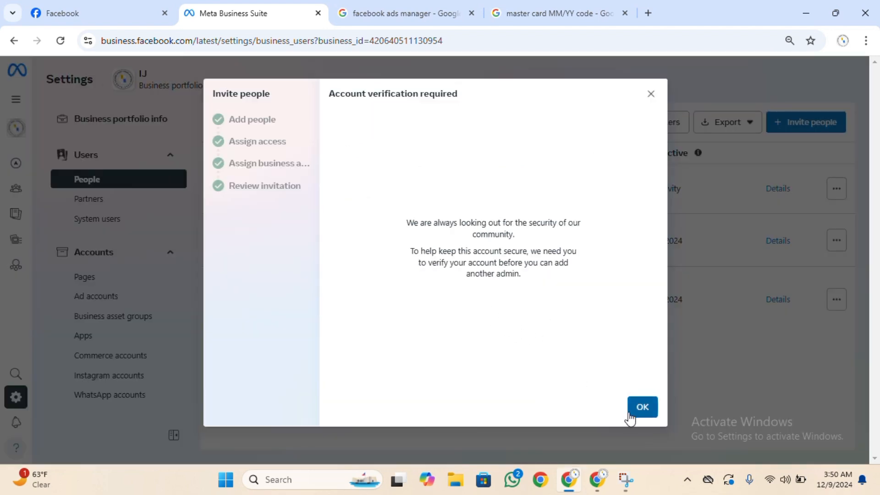
{"action": "left_click", "coordinate": [642, 408]}
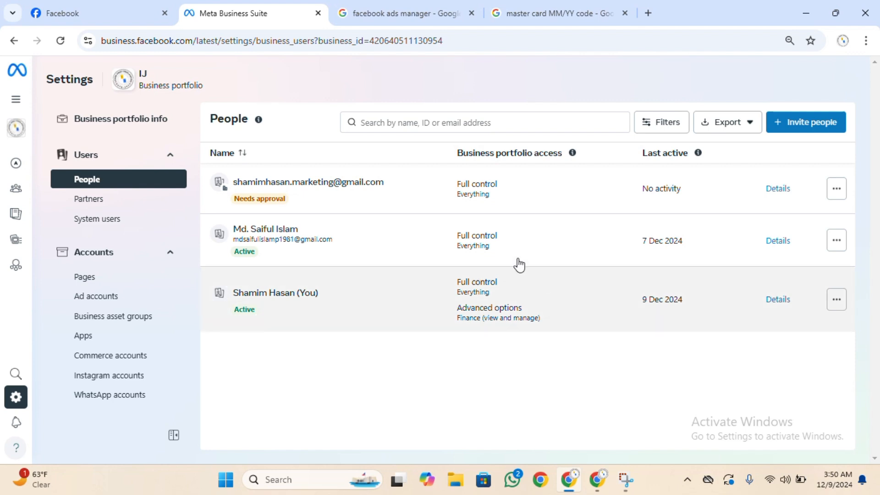
- Open the pending invitee's details to see that account verification is required
{"action": "left_click", "coordinate": [437, 198]}
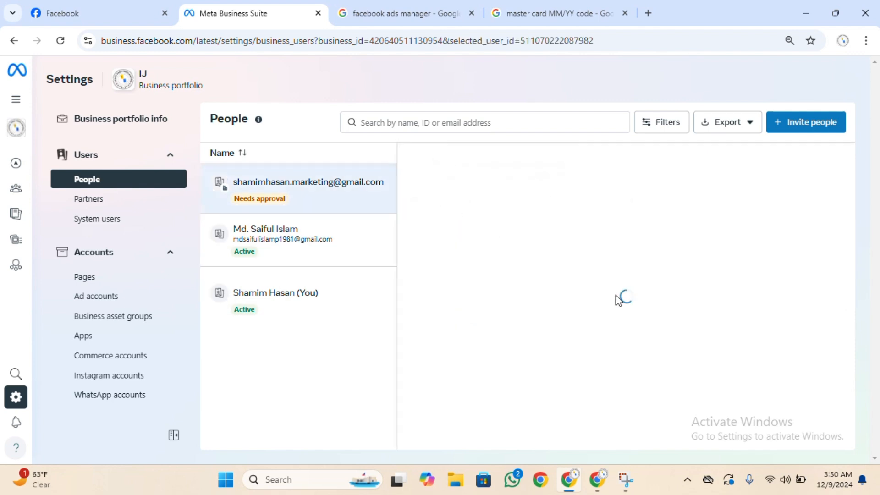
{"action": "scroll", "coordinate": [610, 327], "scroll_direction": "down", "scroll_amount": 3}
{"action": "scroll", "coordinate": [610, 327], "scroll_direction": "up", "scroll_amount": 2}
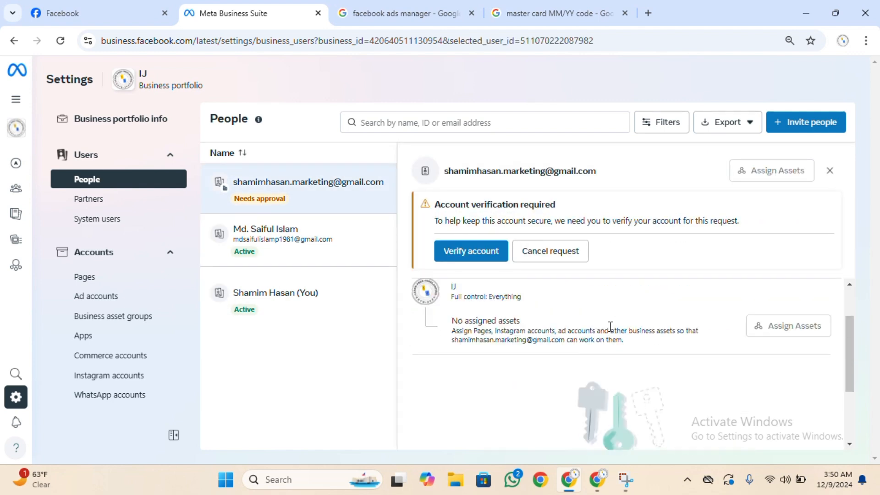
{"action": "scroll", "coordinate": [610, 326], "scroll_direction": "down", "scroll_amount": 3}
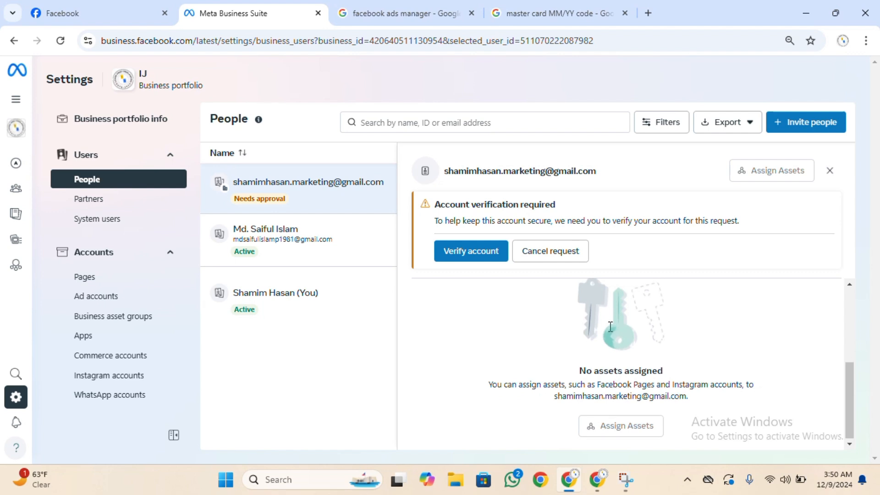
{"action": "scroll", "coordinate": [610, 327], "scroll_direction": "up", "scroll_amount": 2}
{"action": "scroll", "coordinate": [610, 326], "scroll_direction": "down", "scroll_amount": 1}
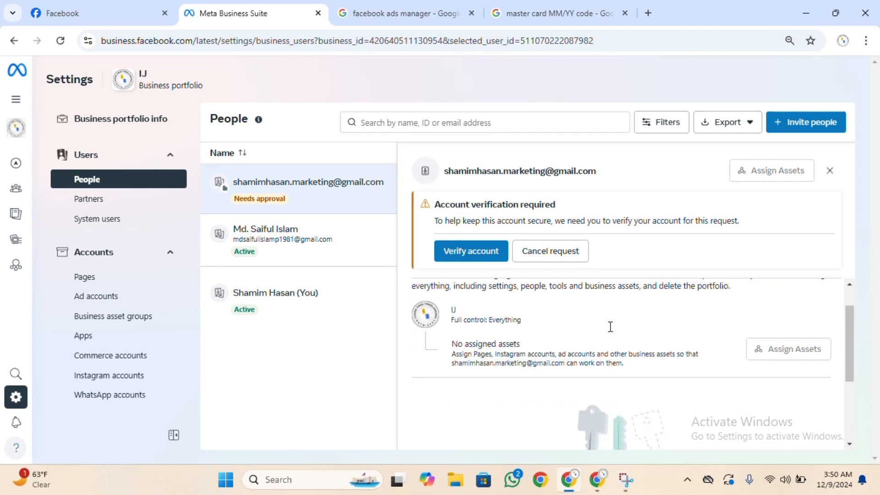
{"action": "scroll", "coordinate": [610, 327], "scroll_direction": "down", "scroll_amount": 1}
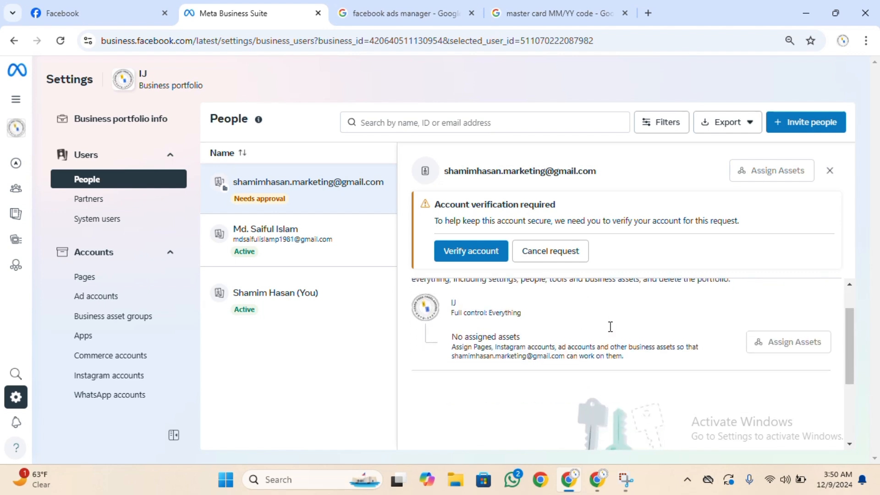
- Retry account verification, then quit the phone number confirmation
{"action": "left_click", "coordinate": [458, 250]}
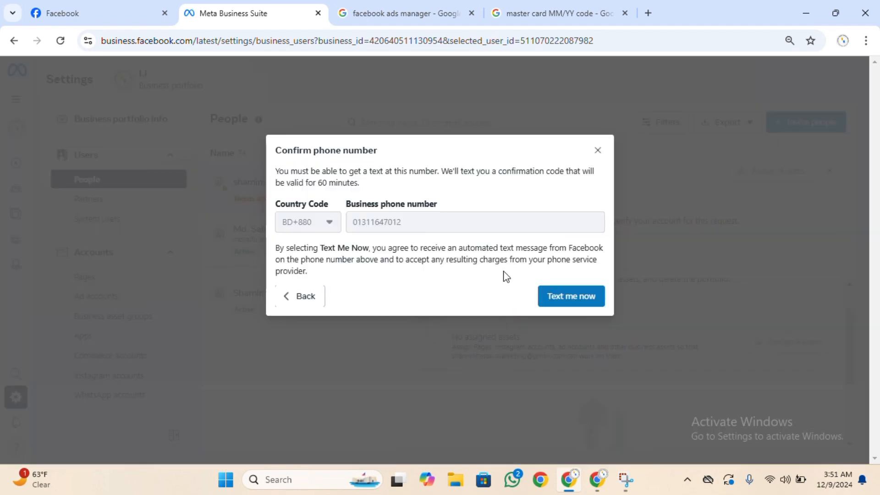
{"action": "left_click", "coordinate": [598, 148]}
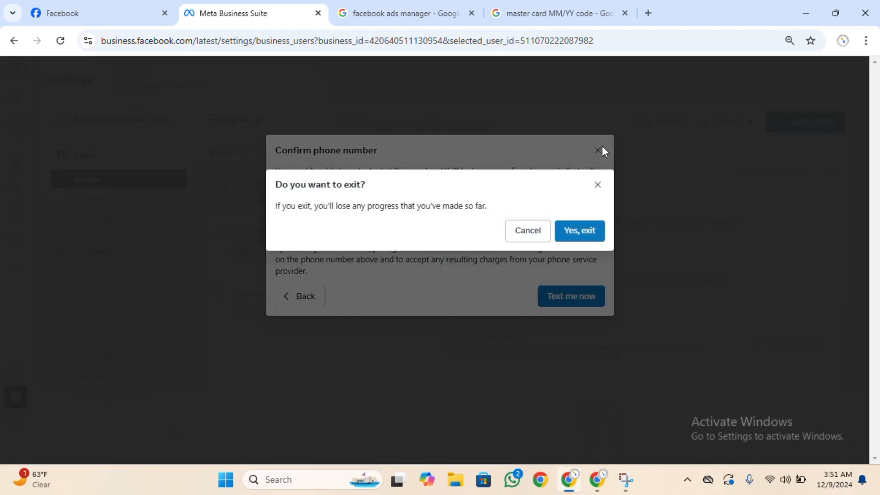
{"action": "left_click", "coordinate": [570, 241]}
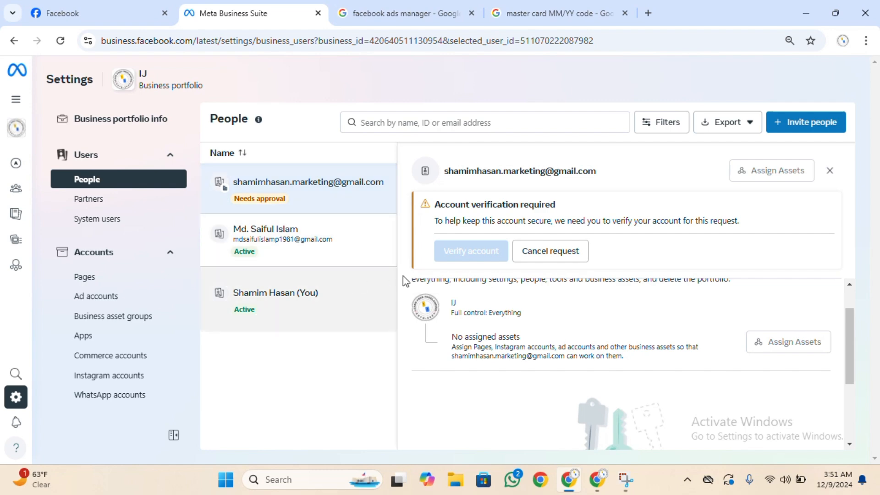
- Cancel the pending admin request and close the invitee's details panel
{"action": "left_click", "coordinate": [563, 255]}
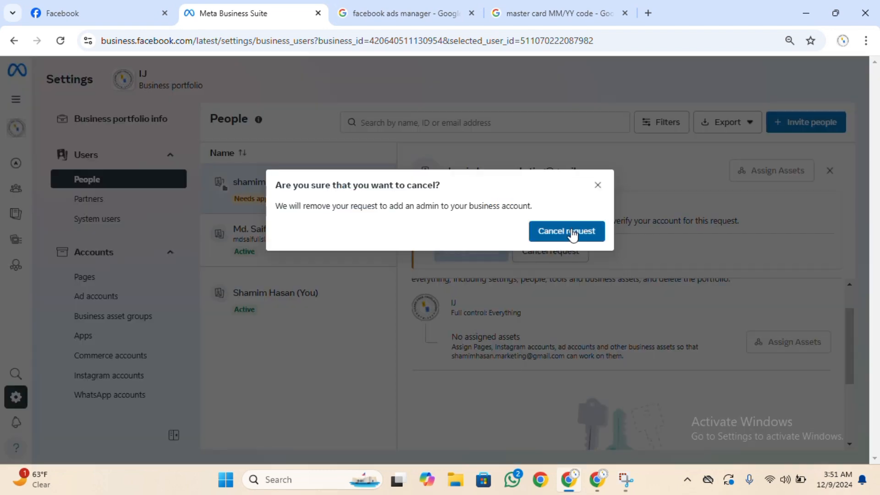
{"action": "left_click", "coordinate": [573, 232]}
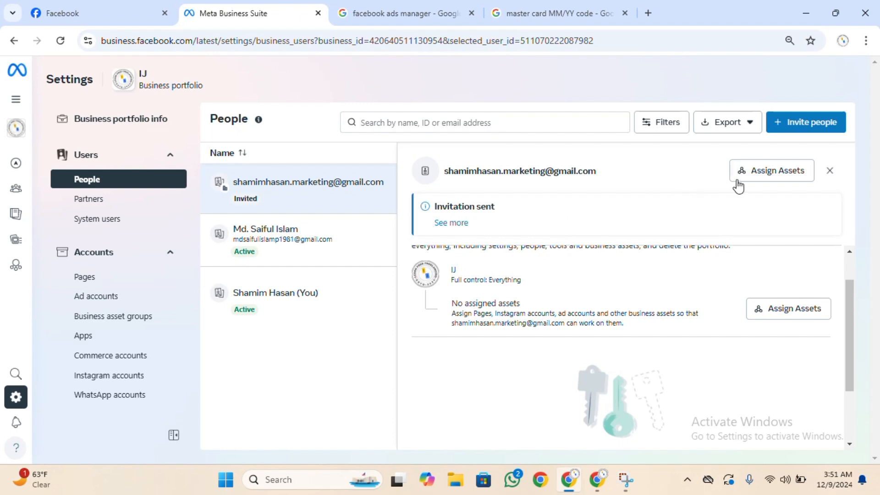
{"action": "left_click", "coordinate": [832, 176]}
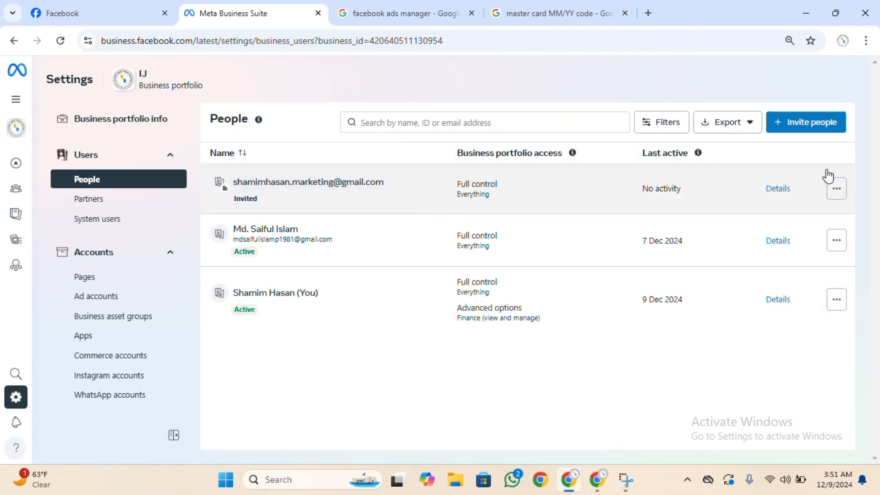
{"action": "left_click", "coordinate": [590, 213]}
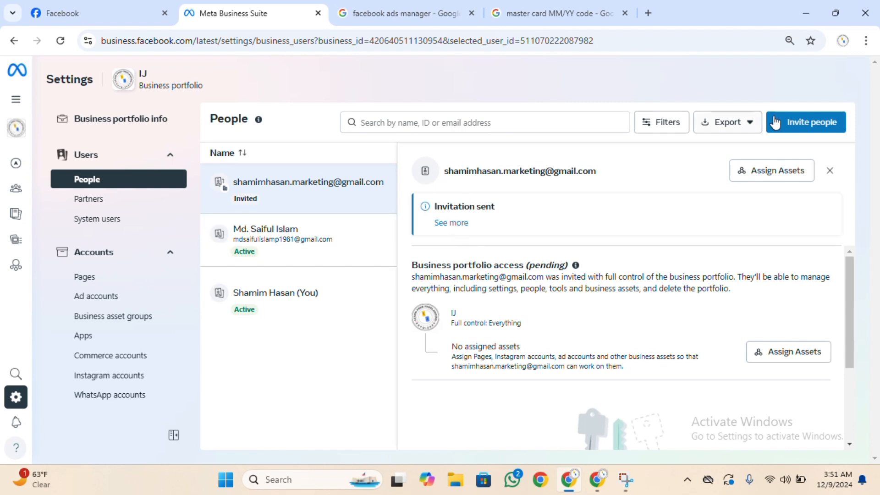
{"action": "left_click", "coordinate": [827, 172]}
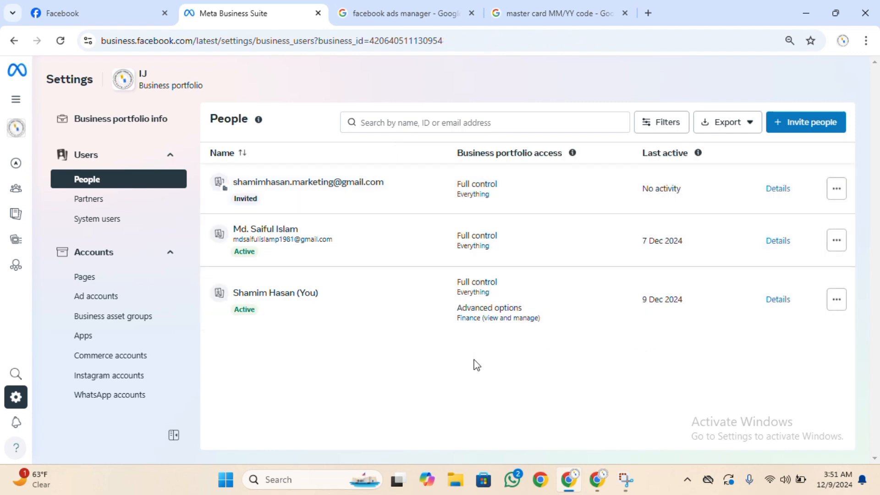
- Open Facebook's 'Confirm your business email address' message from Gmail's Social tab in a new Chrome window
{"action": "left_click", "coordinate": [539, 487]}
{"action": "left_click", "coordinate": [373, 341]}
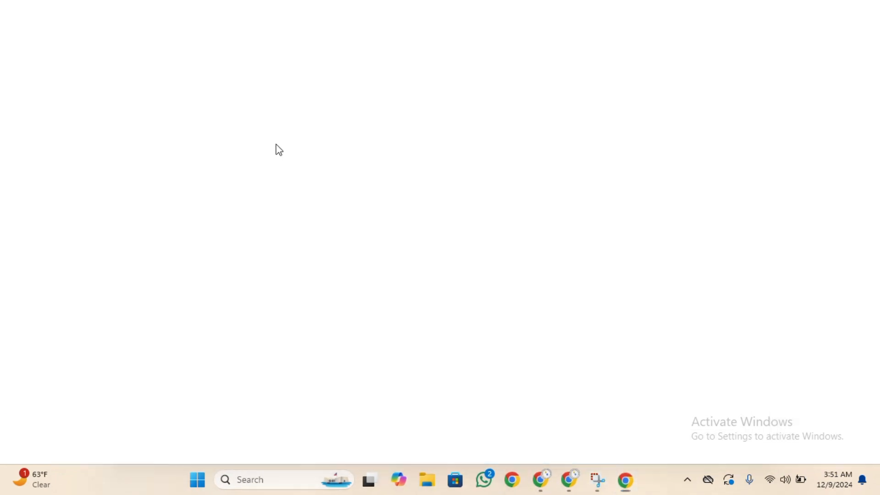
{"action": "left_click", "coordinate": [69, 63]}
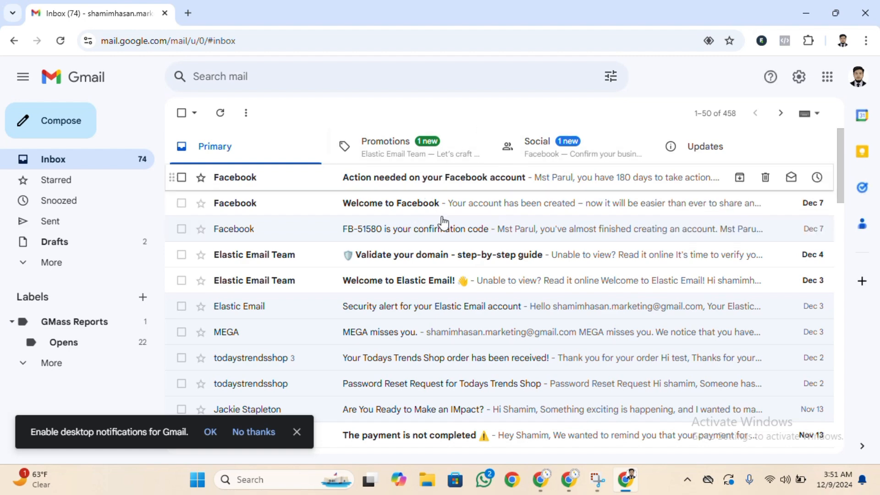
{"action": "left_click", "coordinate": [544, 154]}
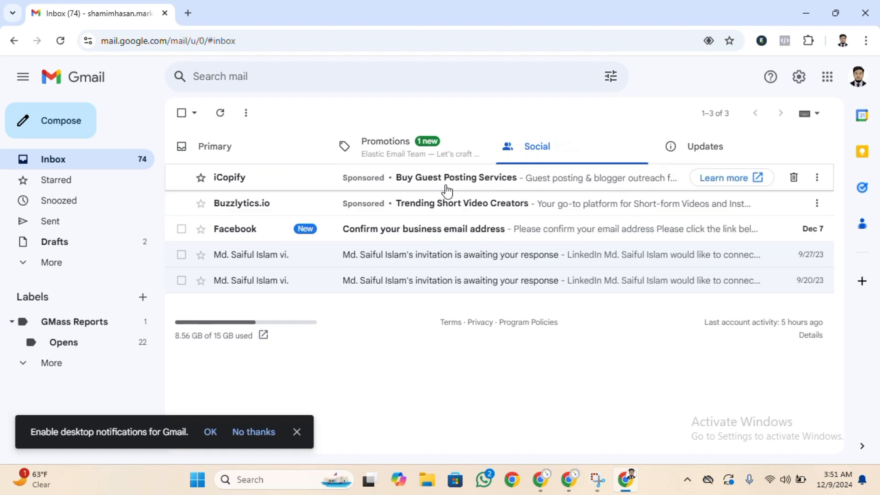
{"action": "left_click", "coordinate": [410, 230]}
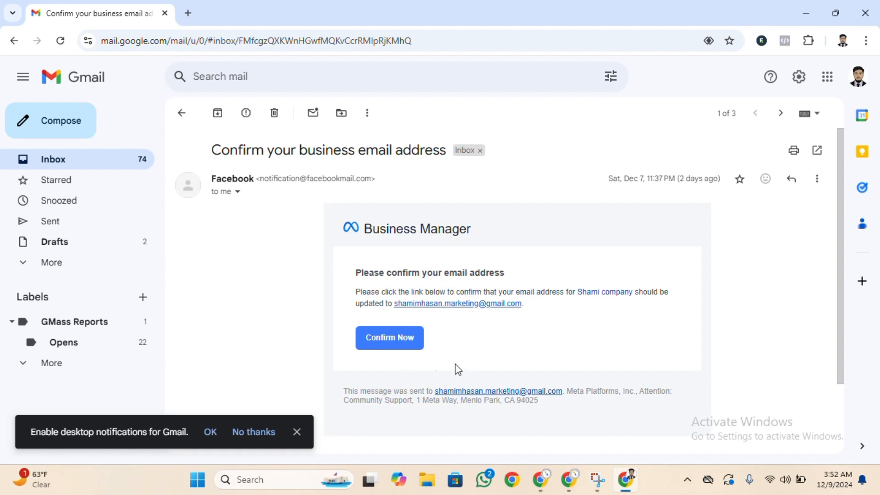
- Confirm the business e-mail, close the suspended Facebook page, and return to the Gmail inbox
{"action": "left_click", "coordinate": [401, 337]}
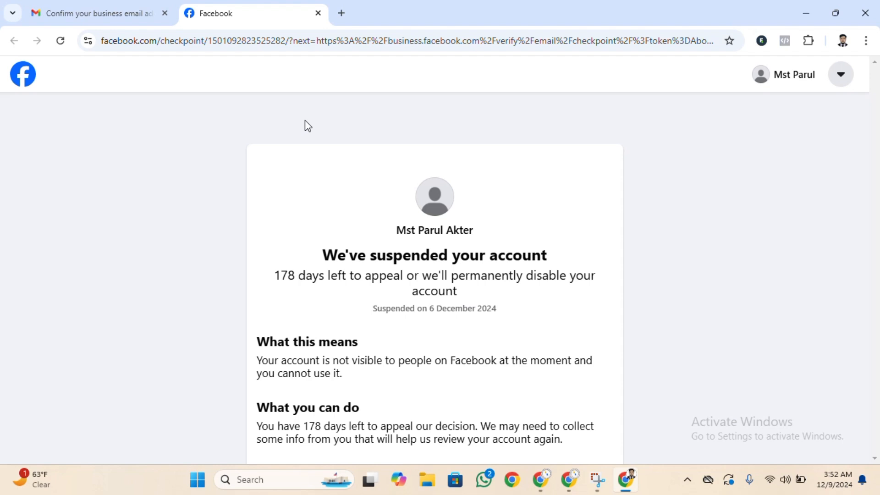
{"action": "scroll", "coordinate": [342, 196], "scroll_direction": "down", "scroll_amount": 5}
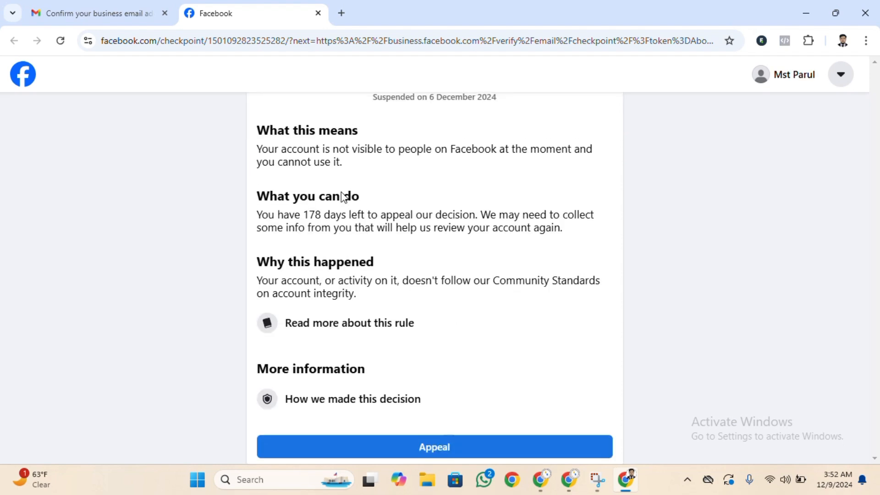
{"action": "scroll", "coordinate": [341, 195], "scroll_direction": "up", "scroll_amount": 3}
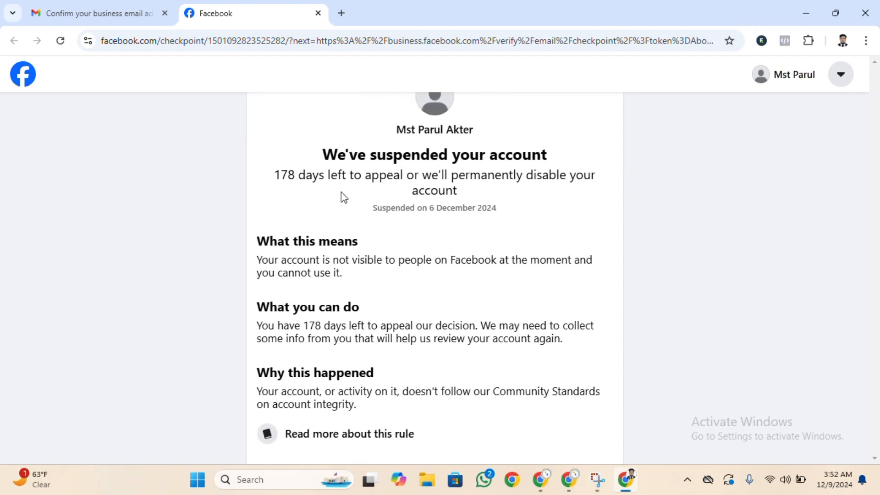
{"action": "scroll", "coordinate": [341, 196], "scroll_direction": "up", "scroll_amount": 2}
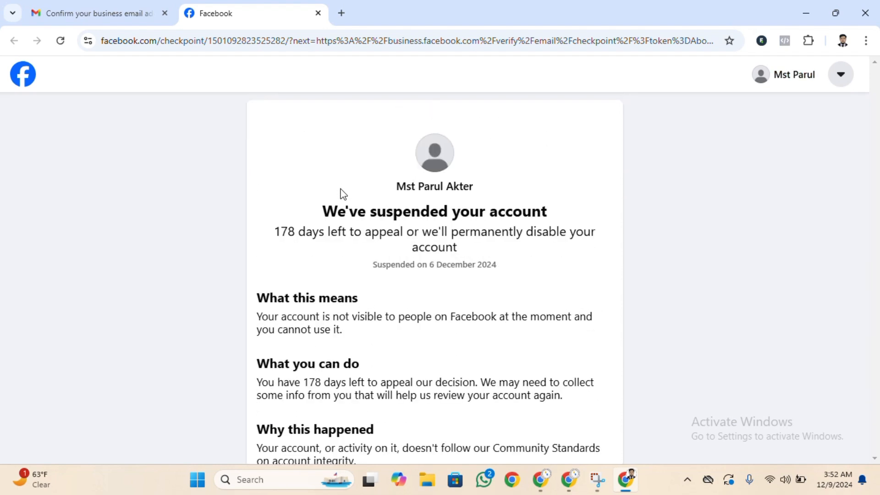
{"action": "left_click", "coordinate": [317, 13]}
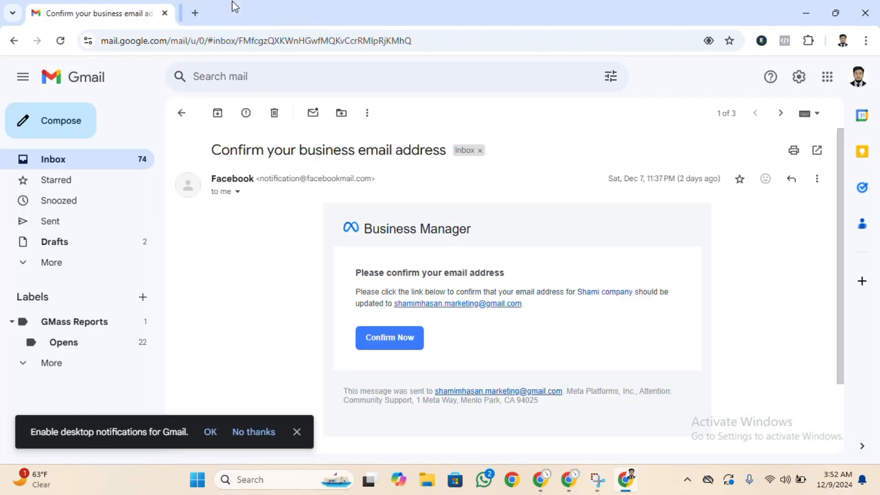
{"action": "left_click", "coordinate": [103, 78]}
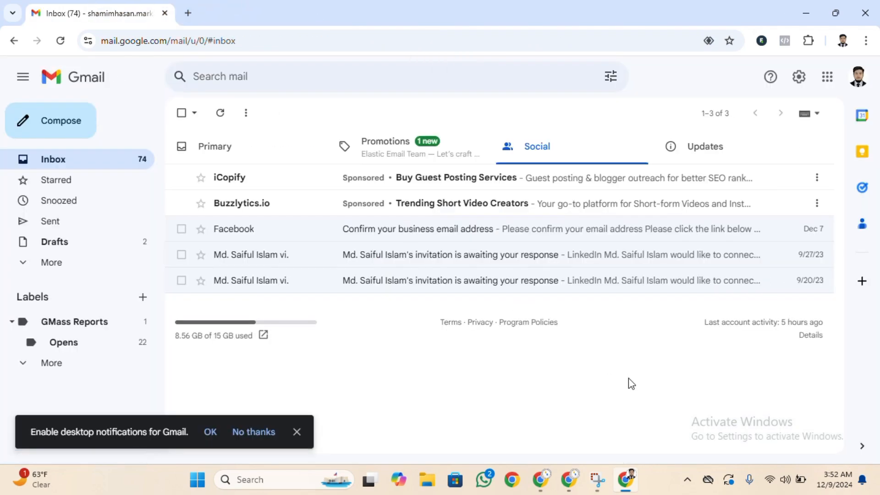
- Switch back to the Chrome window showing Meta Business Suite's People settings
{"action": "left_click", "coordinate": [569, 481]}
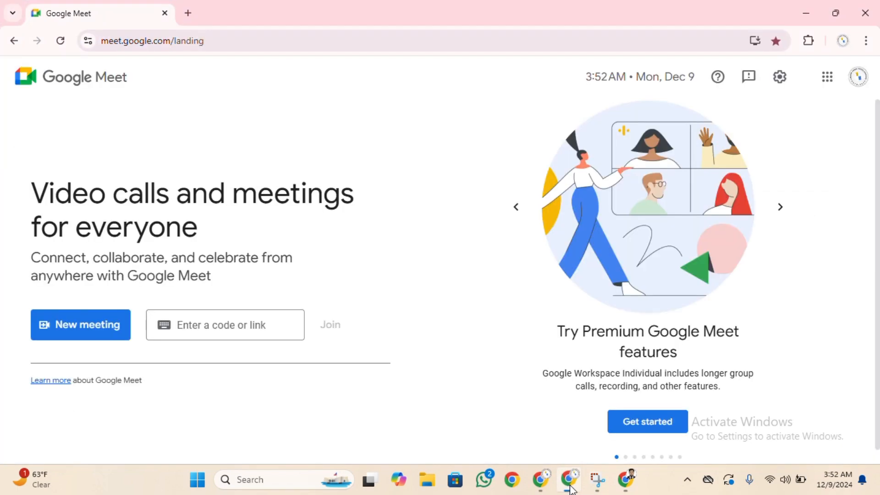
{"action": "left_click", "coordinate": [573, 490]}
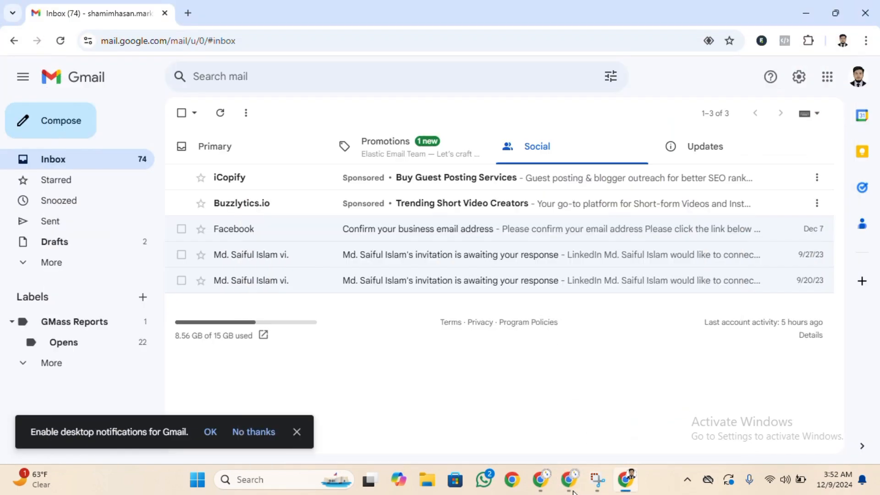
{"action": "mouse_move", "coordinate": [628, 490]}
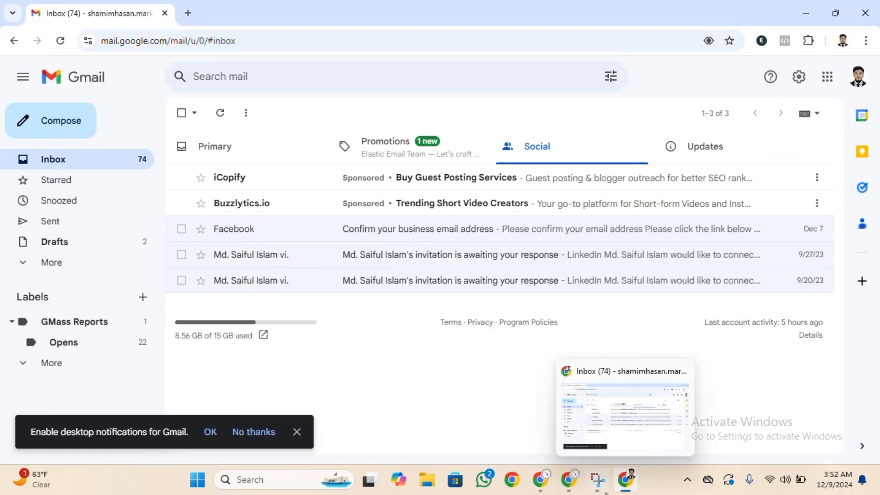
{"action": "left_click", "coordinate": [541, 479]}
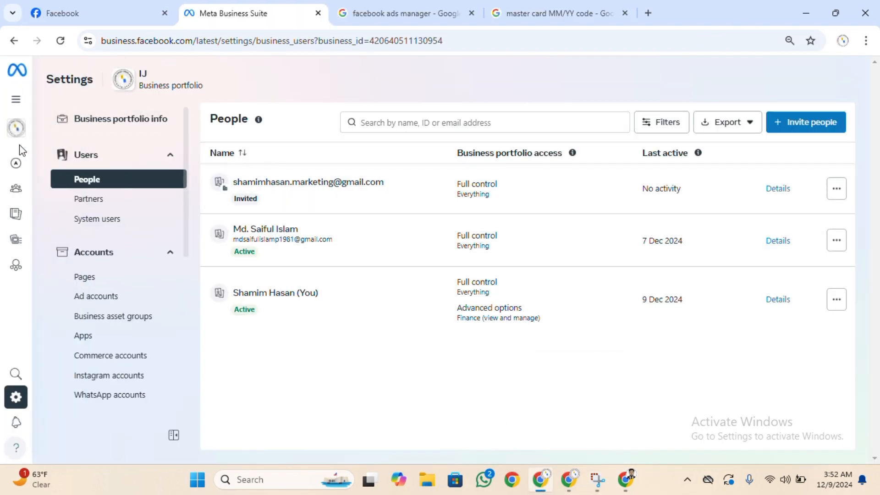
- Switch to the SaraMoni portfolio, invite the marketing e-mail address, and grant Full control (Manage)
{"action": "left_click", "coordinate": [18, 133]}
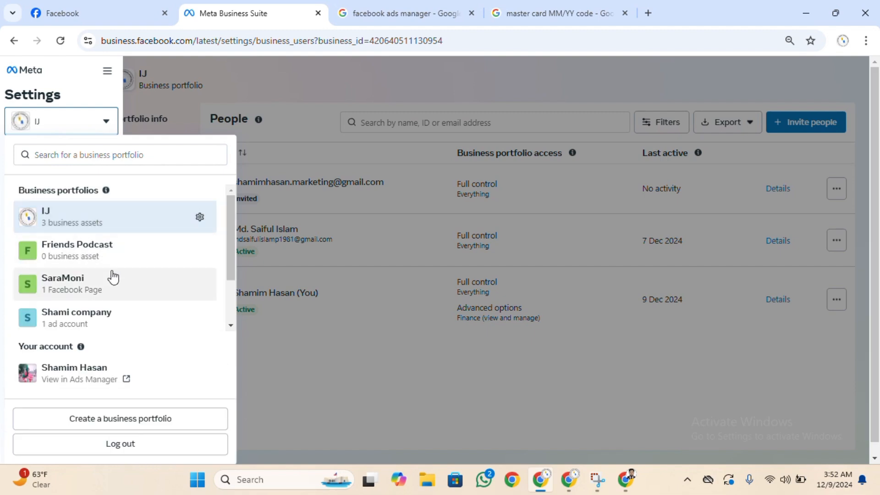
{"action": "left_click", "coordinate": [111, 289]}
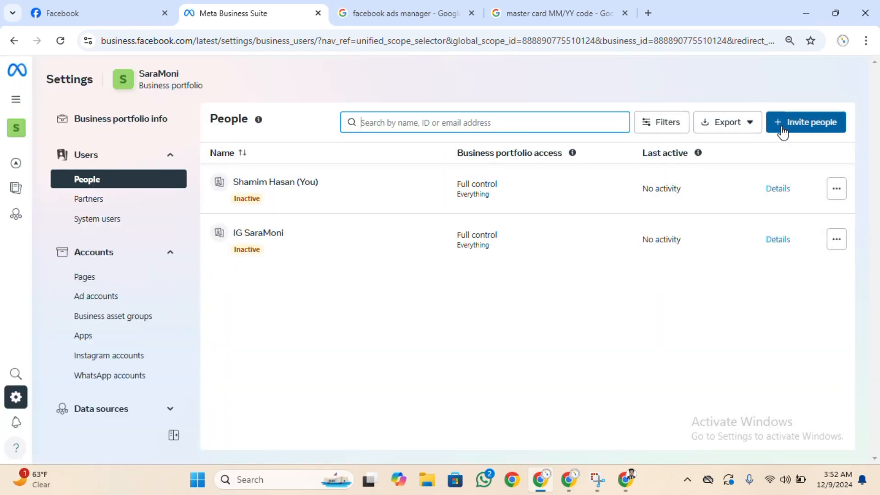
{"action": "left_click", "coordinate": [782, 128]}
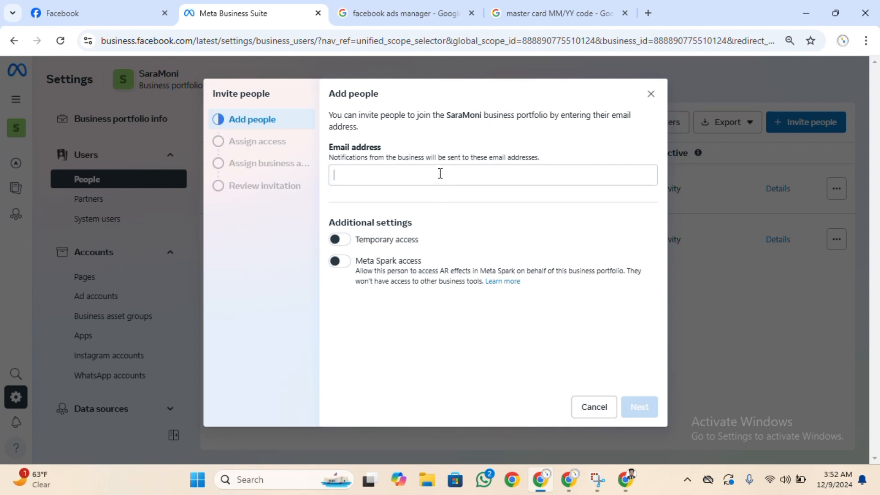
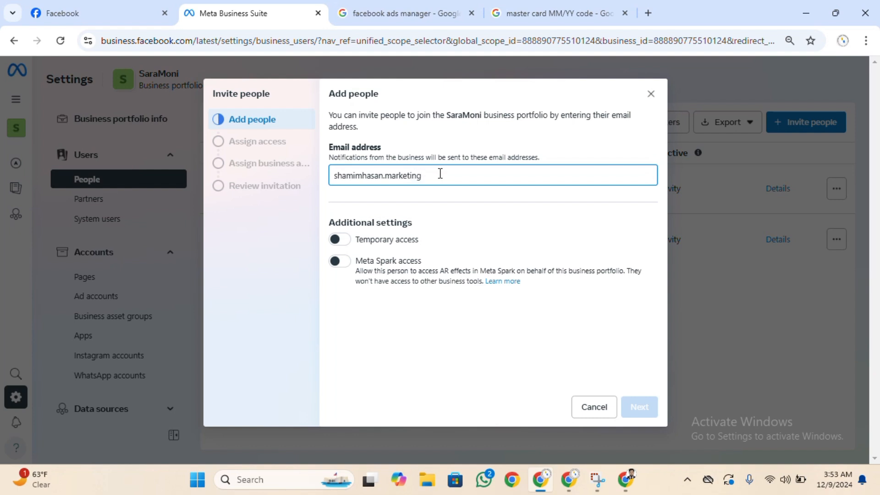
{"action": "left_click", "coordinate": [569, 356]}
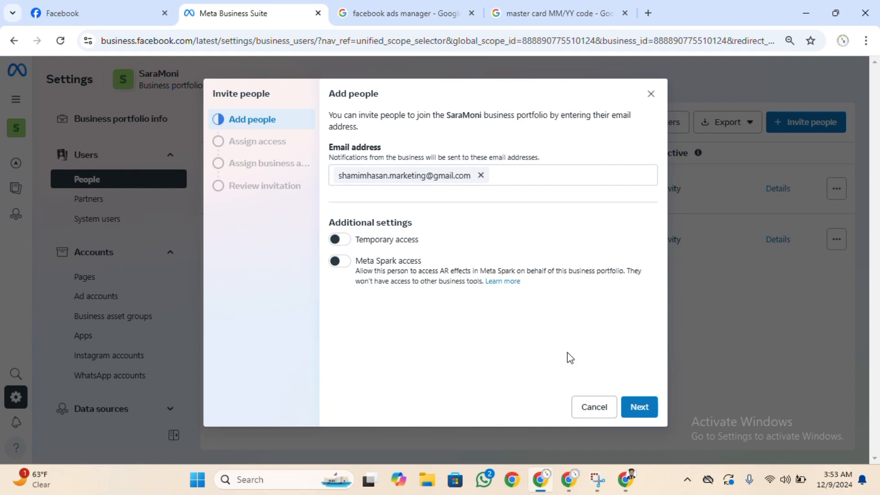
{"action": "left_click", "coordinate": [639, 408]}
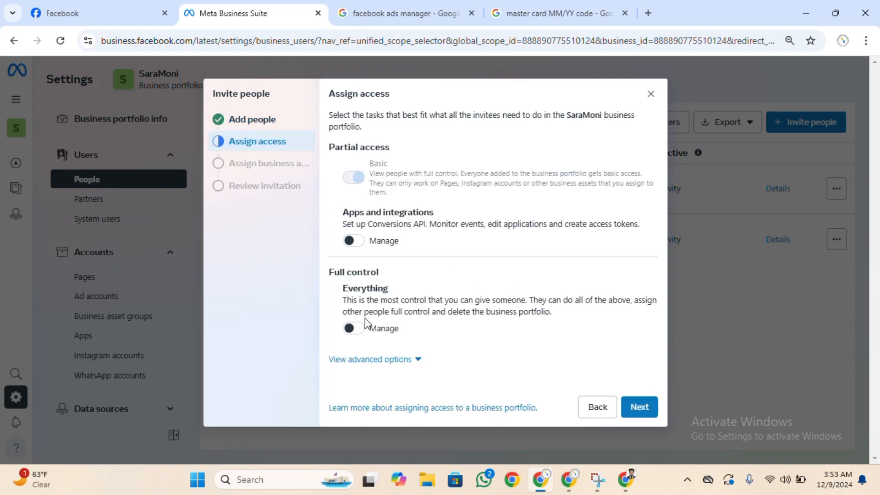
{"action": "left_click", "coordinate": [358, 328]}
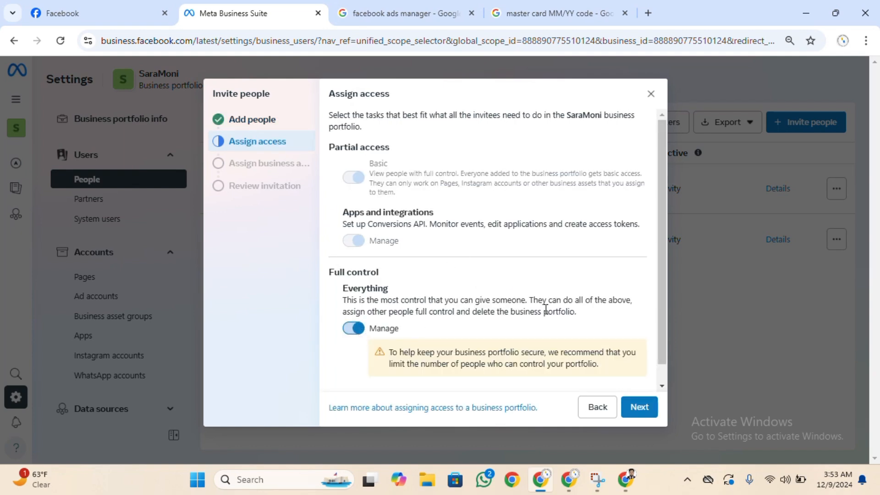
{"action": "left_click", "coordinate": [635, 409]}
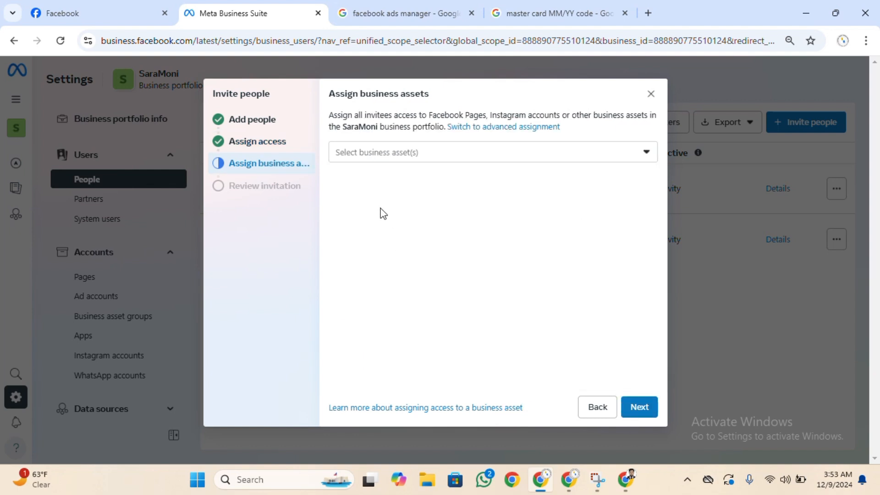
- Select the SaraMoni Facebook Page as the invitee's asset with Everything (full control) enabled
{"action": "left_click", "coordinate": [438, 161]}
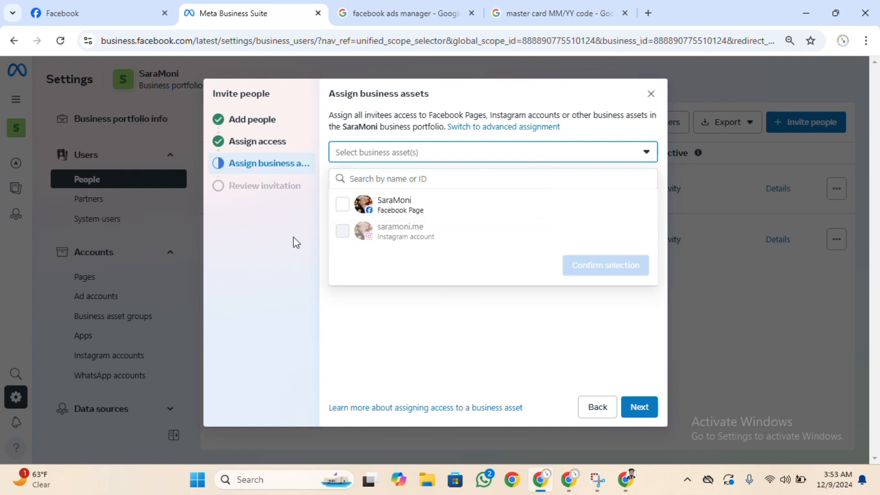
{"action": "left_click", "coordinate": [341, 205]}
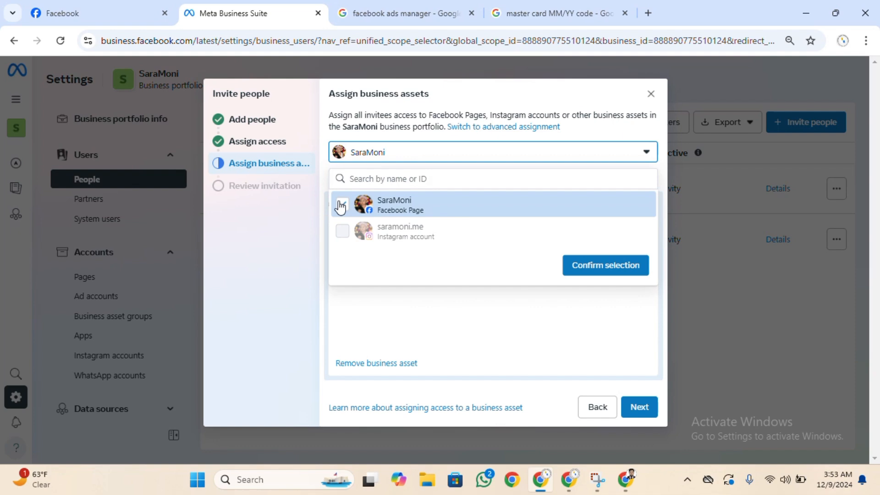
{"action": "left_click", "coordinate": [622, 264]}
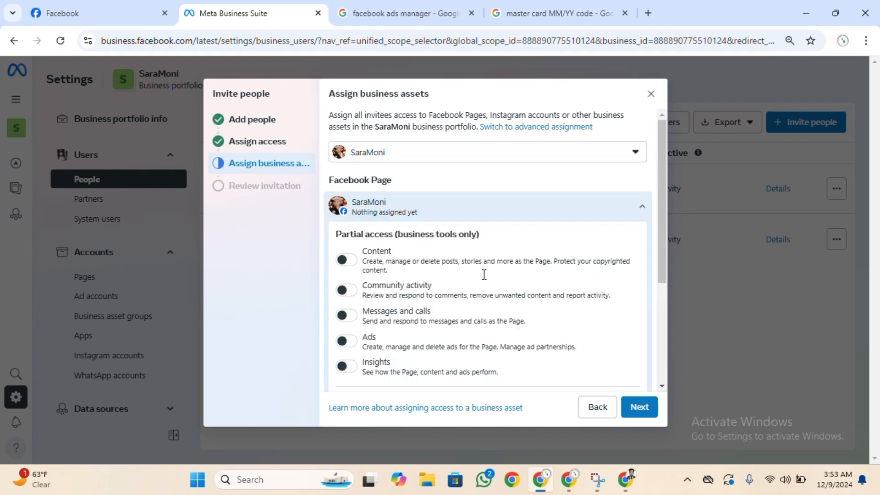
{"action": "scroll", "coordinate": [542, 142], "scroll_direction": "down", "scroll_amount": 3}
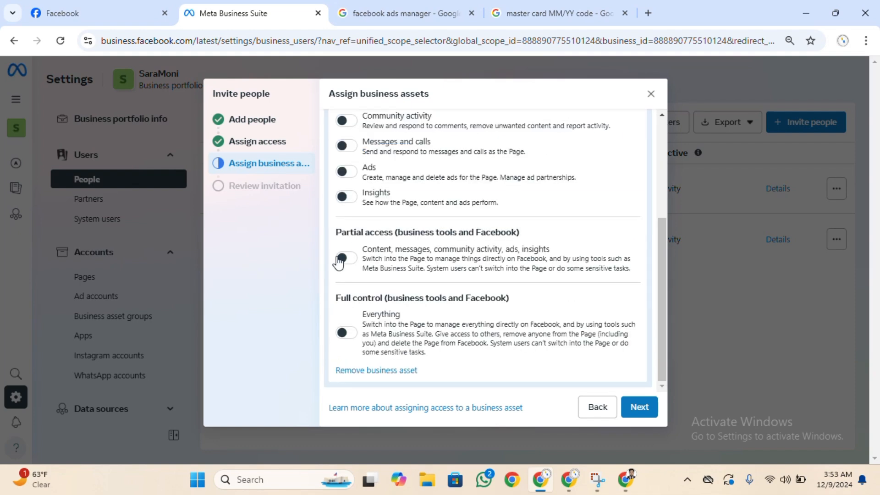
{"action": "left_click", "coordinate": [345, 335]}
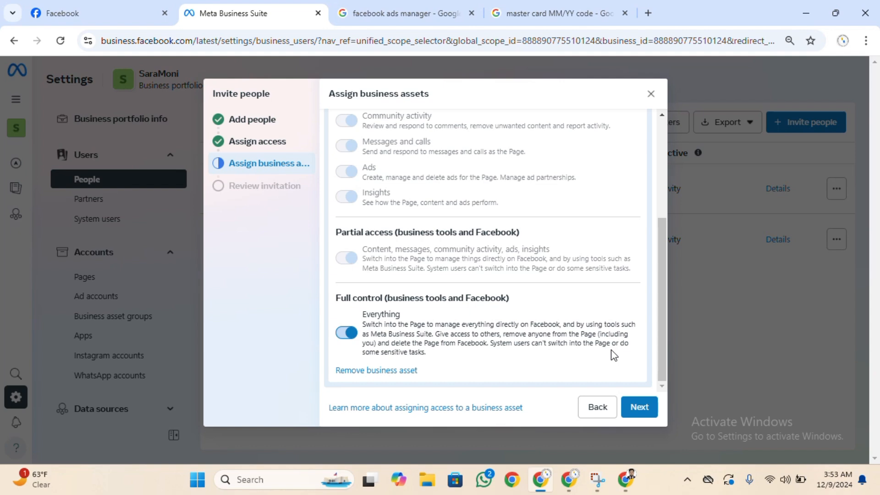
- Send the SaraMoni invitation, dismiss the confirmation, and view the access-level explanation
{"action": "left_click", "coordinate": [646, 408]}
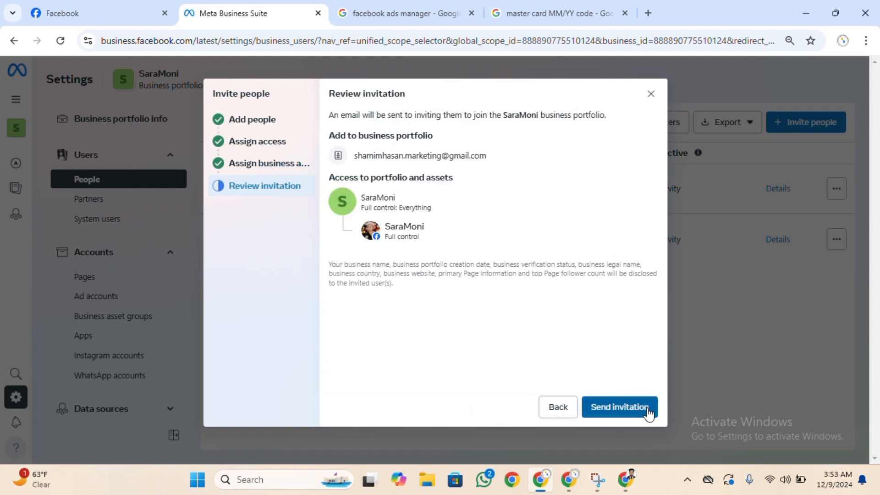
{"action": "left_click", "coordinate": [648, 411]}
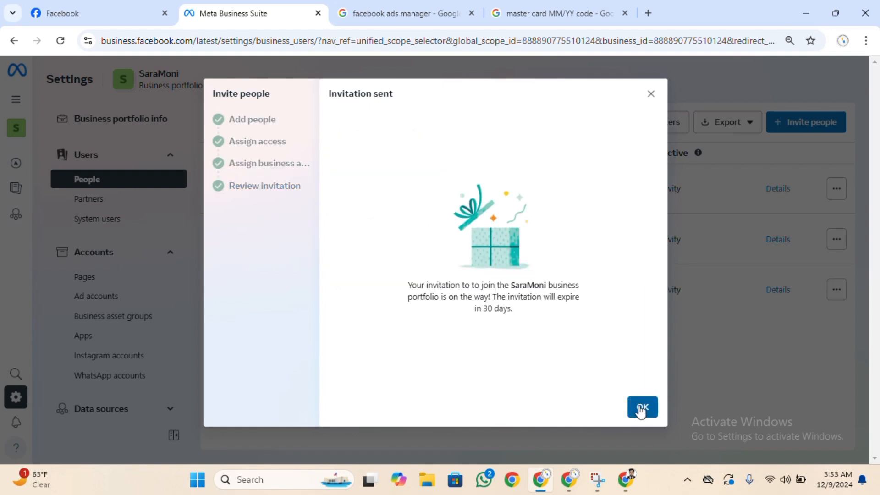
{"action": "left_click", "coordinate": [642, 408]}
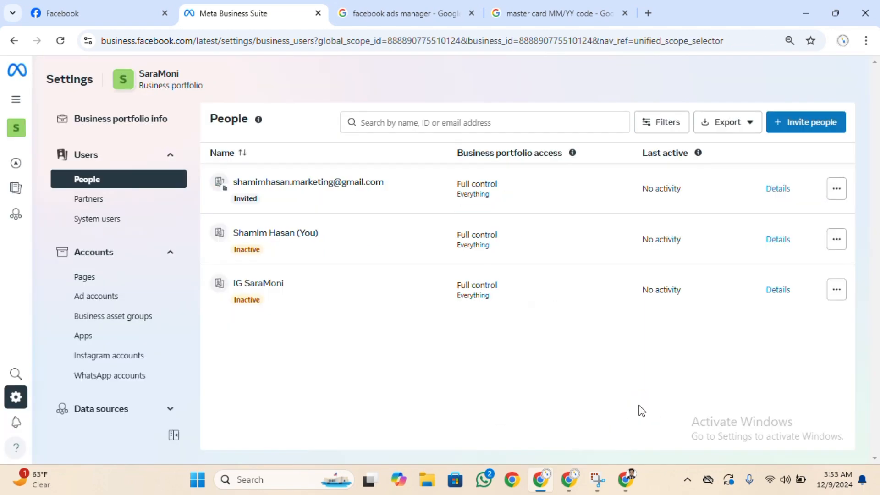
{"action": "left_click", "coordinate": [572, 152]}
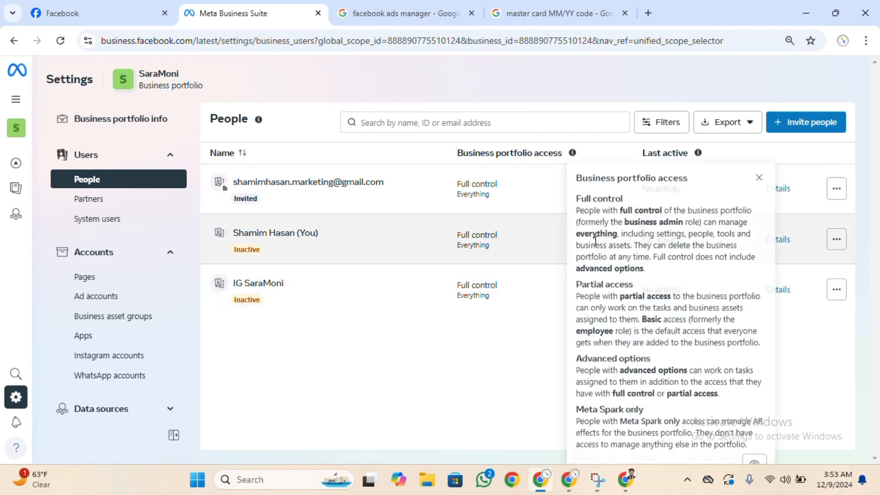
- Bring Gmail forward, refresh the inbox, and switch to the Social category
{"action": "left_click", "coordinate": [633, 490]}
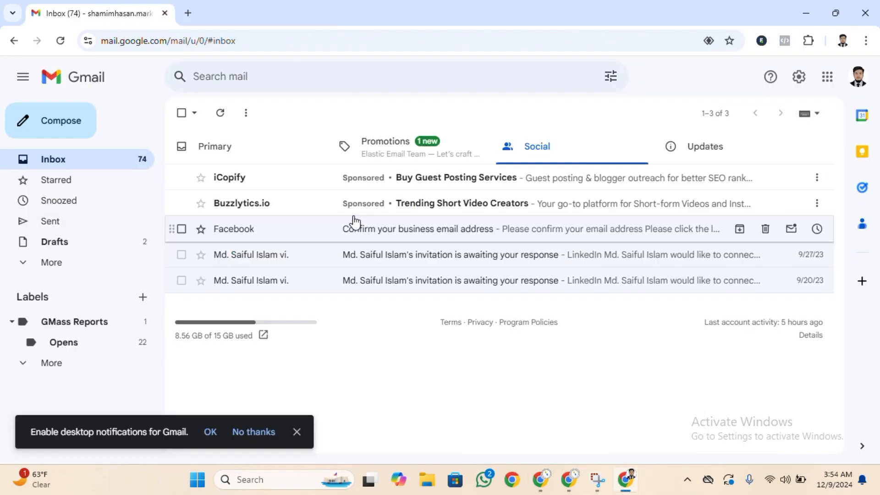
{"action": "left_click", "coordinate": [233, 144]}
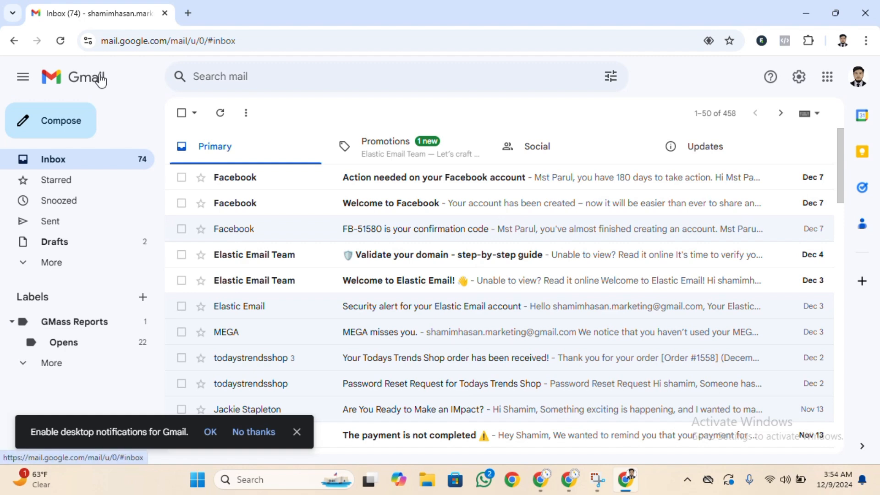
{"action": "left_click", "coordinate": [67, 48]}
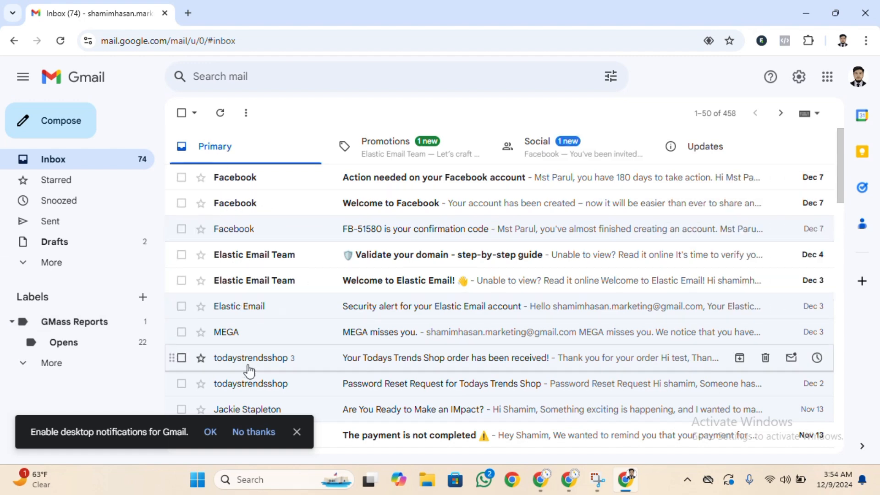
{"action": "left_click", "coordinate": [528, 162]}
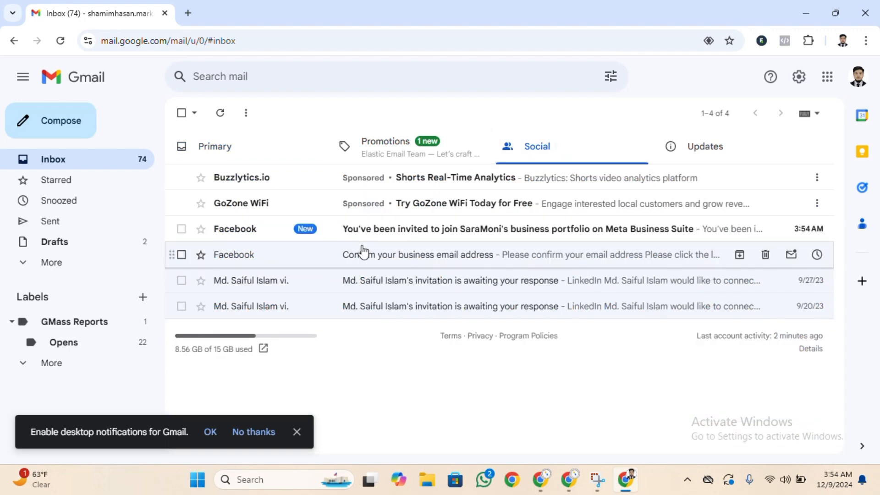
- Open Meta's SaraMoni portfolio invitation email and read down to the View invitation link
{"action": "left_click", "coordinate": [429, 235]}
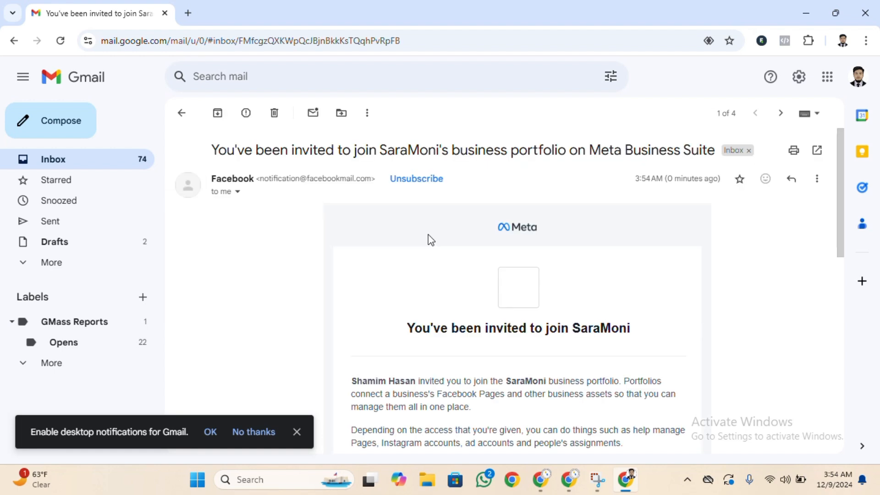
{"action": "scroll", "coordinate": [441, 289], "scroll_direction": "down", "scroll_amount": 2}
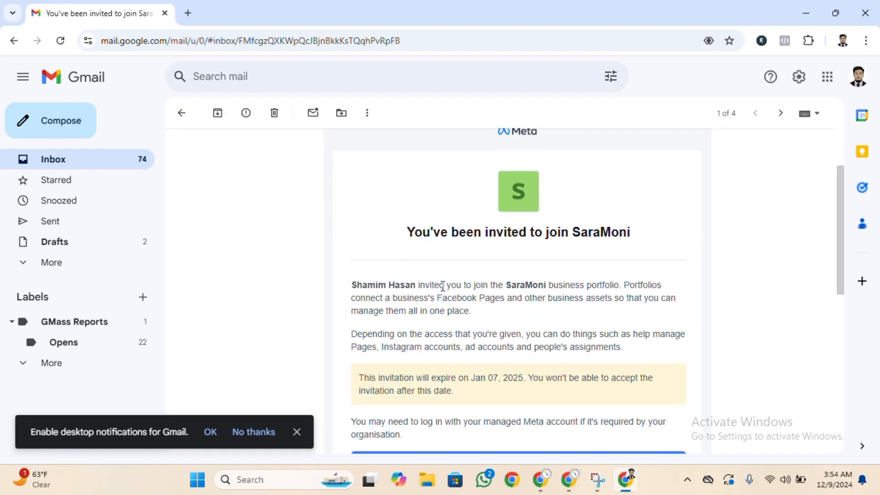
{"action": "double_click", "coordinate": [538, 281]}
{"action": "left_click", "coordinate": [603, 315]}
{"action": "scroll", "coordinate": [603, 314], "scroll_direction": "down", "scroll_amount": 2}
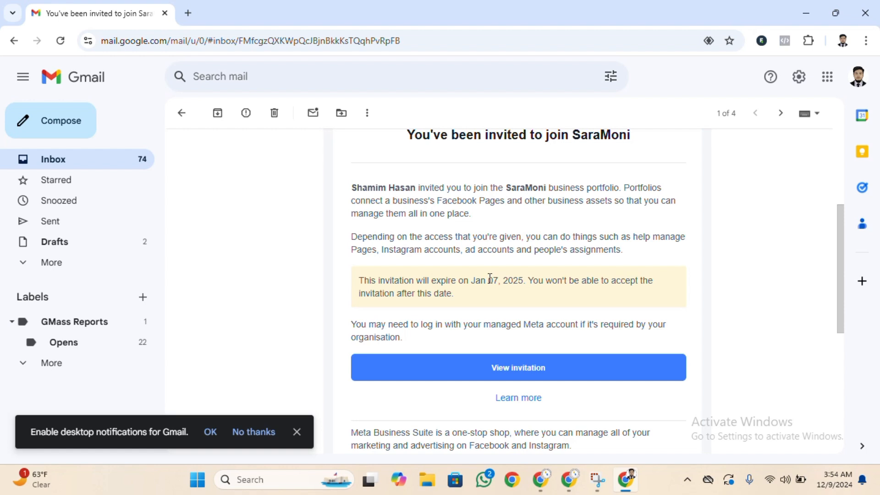
{"action": "scroll", "coordinate": [490, 278], "scroll_direction": "down", "scroll_amount": 1}
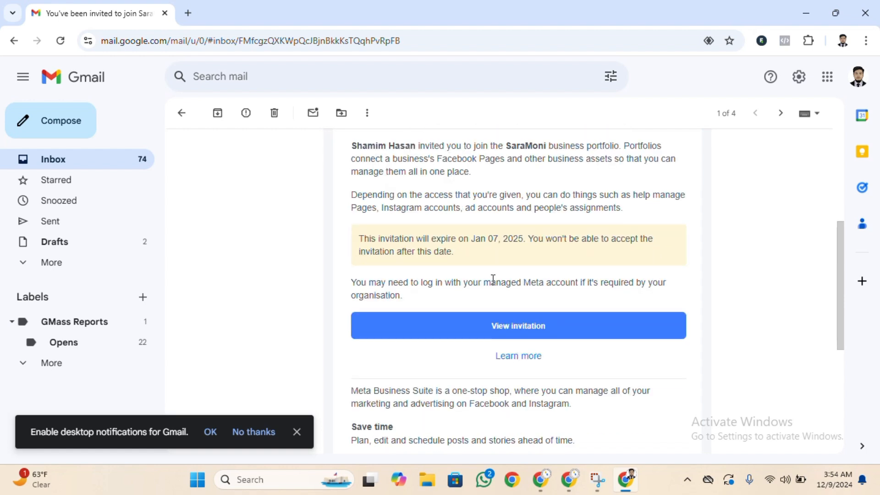
- Follow View invitation, log the suspended Facebook account out, and close that Facebook tab
{"action": "left_click", "coordinate": [495, 329]}
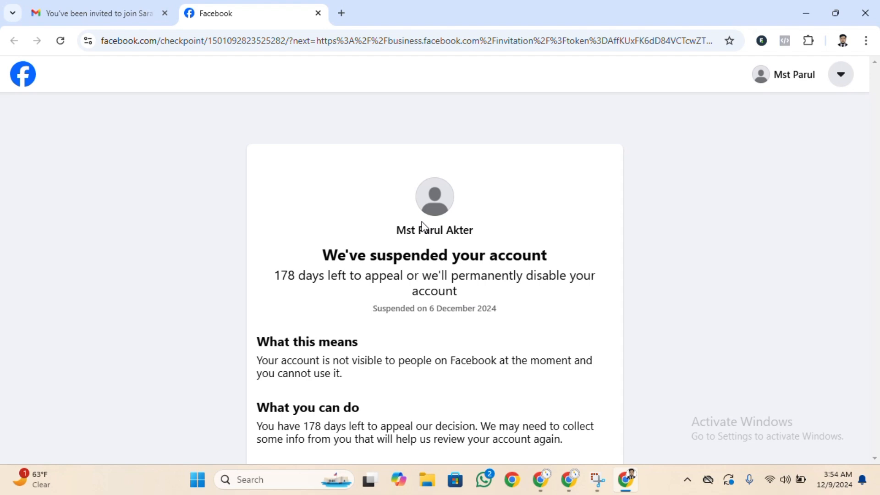
{"action": "left_click", "coordinate": [838, 76]}
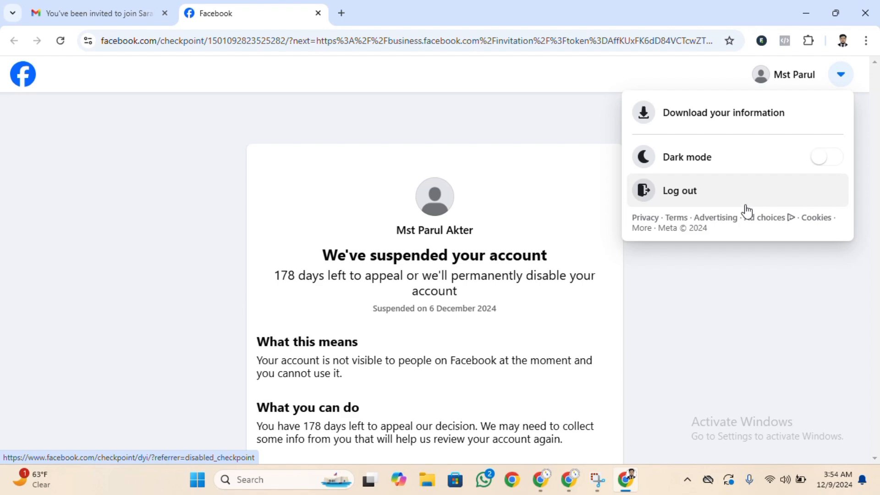
{"action": "left_click", "coordinate": [744, 203]}
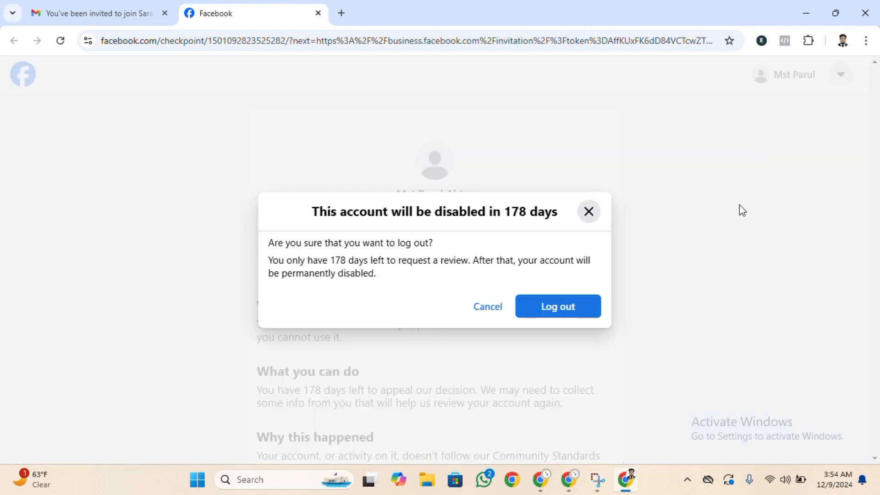
{"action": "left_click", "coordinate": [574, 317]}
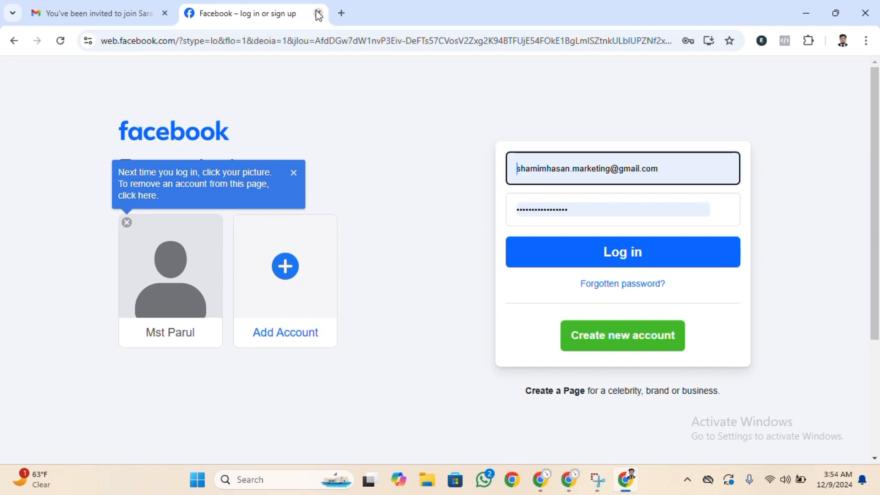
{"action": "left_click", "coordinate": [318, 13]}
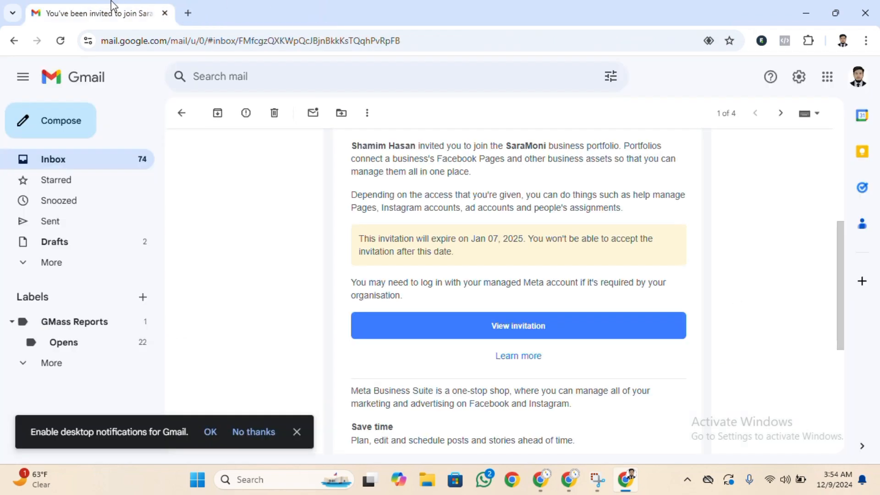
- Reopen the SaraMoni invitation link, try Log in with Facebook, then close the login popup
{"action": "left_click", "coordinate": [451, 327]}
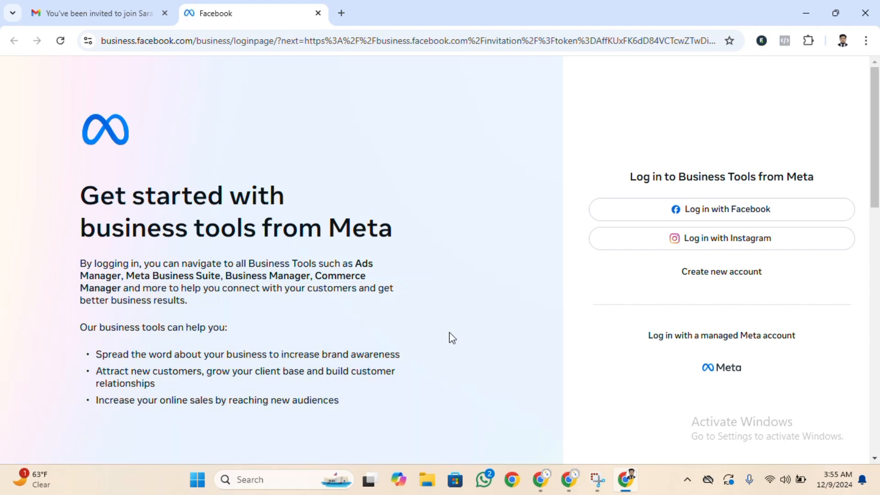
{"action": "left_click", "coordinate": [713, 213]}
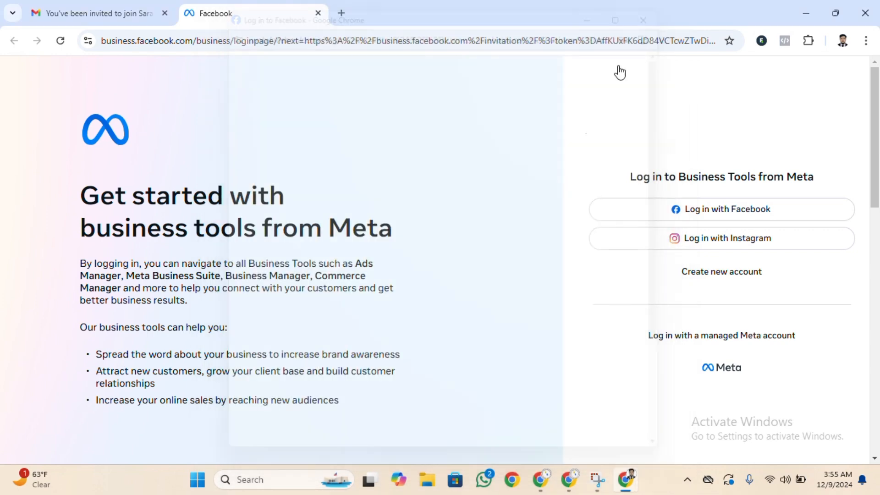
{"action": "left_click", "coordinate": [661, 8]}
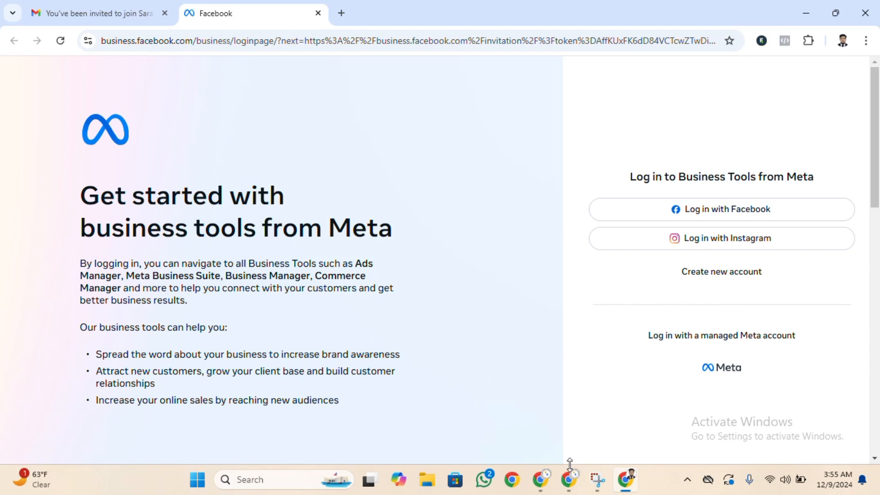
- Return to the Business Suite SaraMoni People window and open the business portfolio dropdown
{"action": "left_click", "coordinate": [569, 480]}
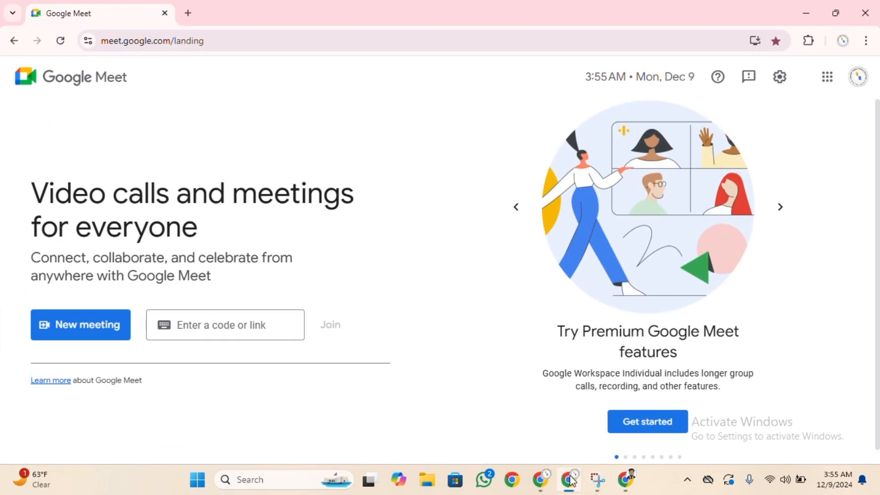
{"action": "left_click", "coordinate": [569, 480]}
{"action": "left_click", "coordinate": [540, 480]}
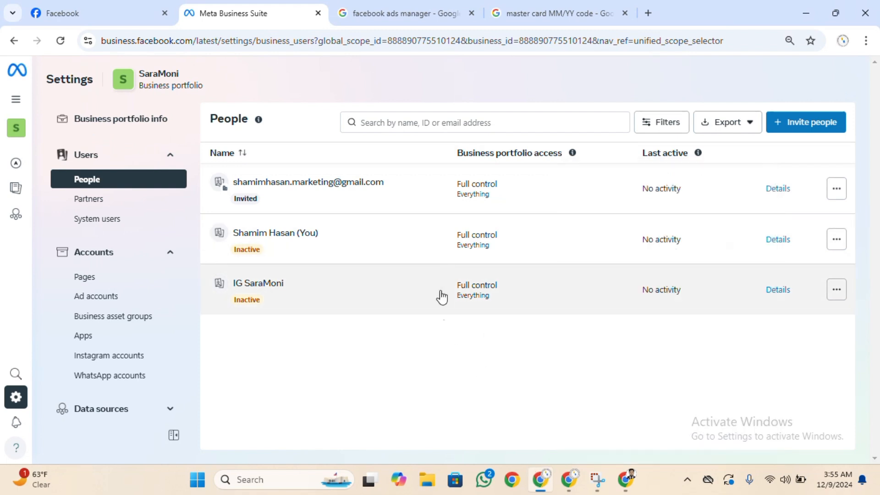
{"action": "mouse_move", "coordinate": [15, 107]}
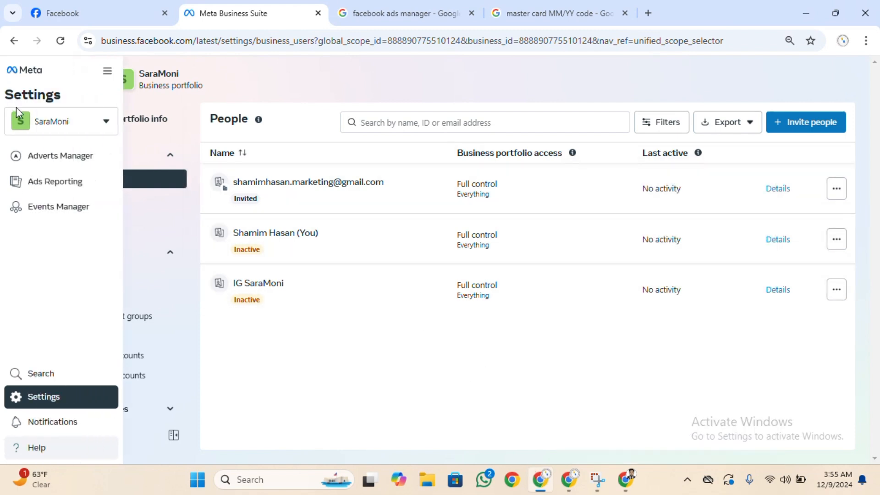
{"action": "left_click", "coordinate": [43, 121]}
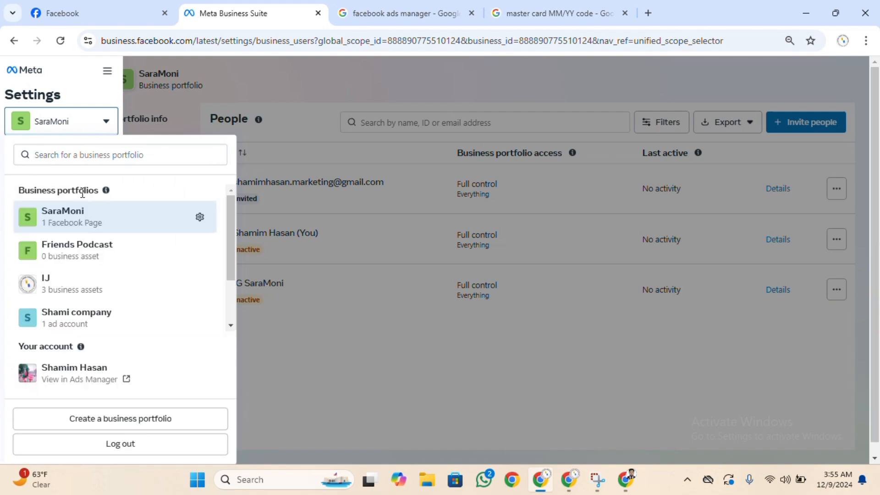
- Switch to the IJ portfolio and open its Partners page
{"action": "left_click", "coordinate": [123, 280]}
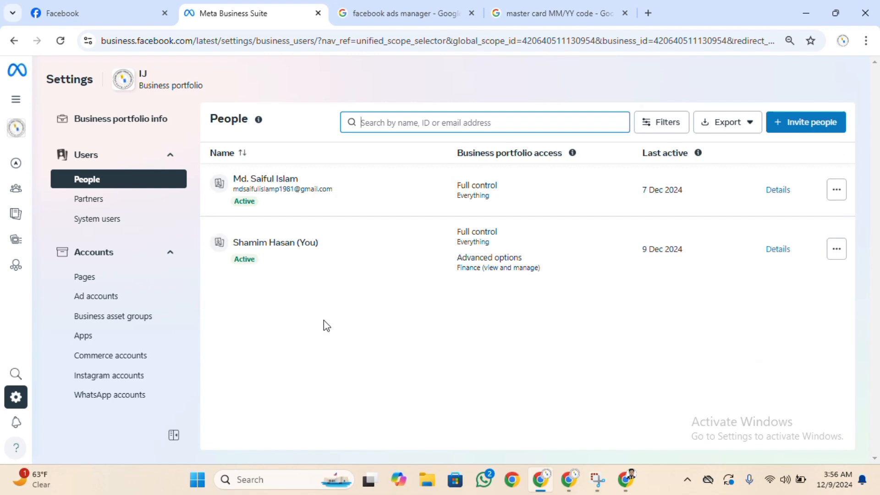
{"action": "left_click", "coordinate": [95, 201]}
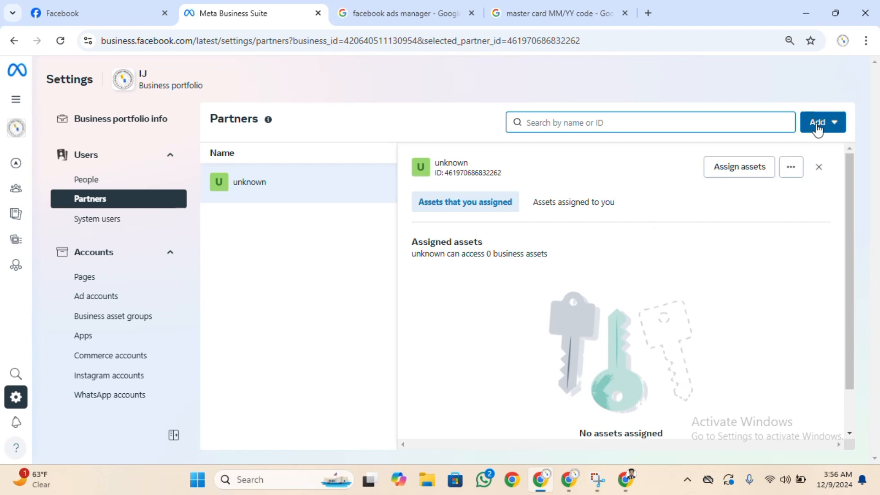
{"action": "left_click", "coordinate": [817, 128]}
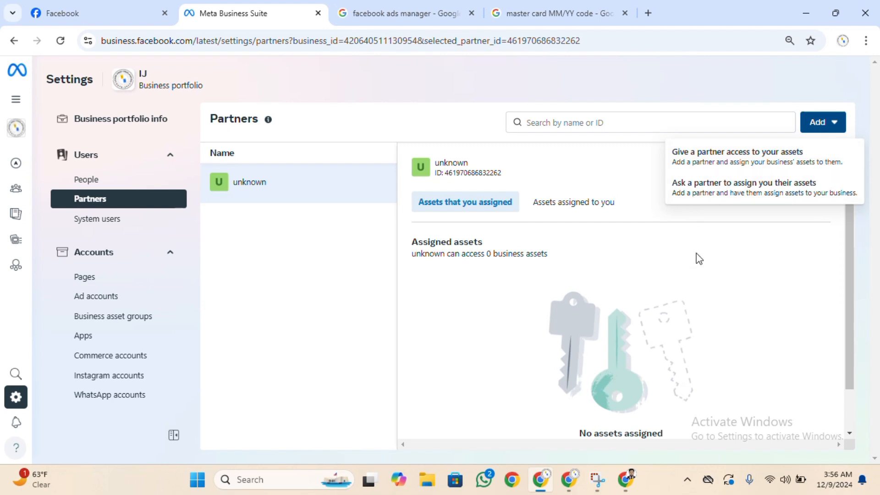
{"action": "left_click_drag", "start_coordinate": [697, 253], "coordinate": [729, 214]}
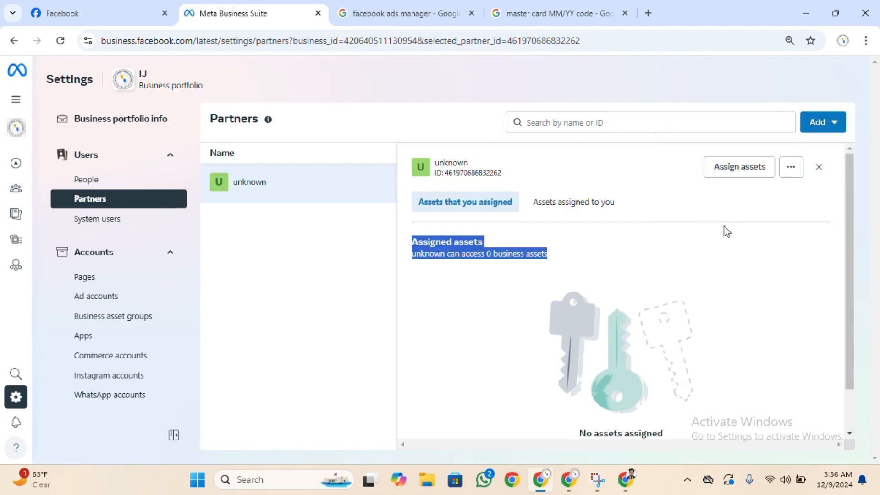
{"action": "left_click", "coordinate": [726, 232]}
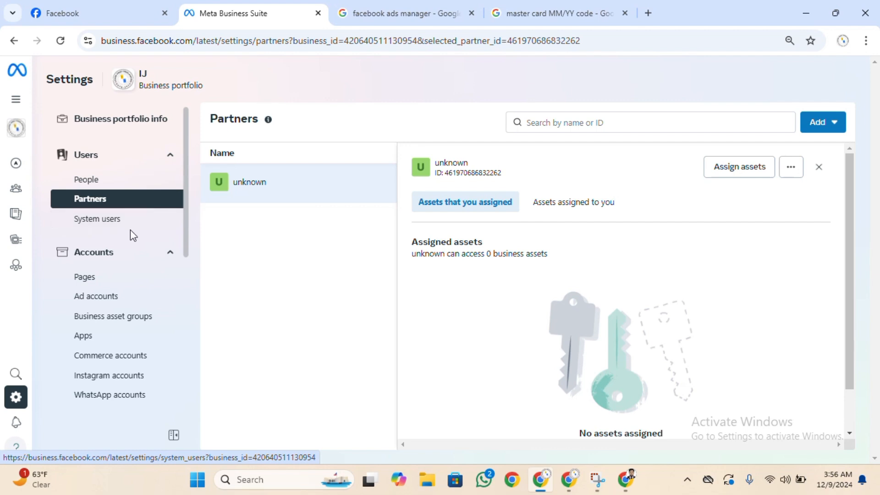
{"action": "scroll", "coordinate": [130, 277], "scroll_direction": "down", "scroll_amount": 1}
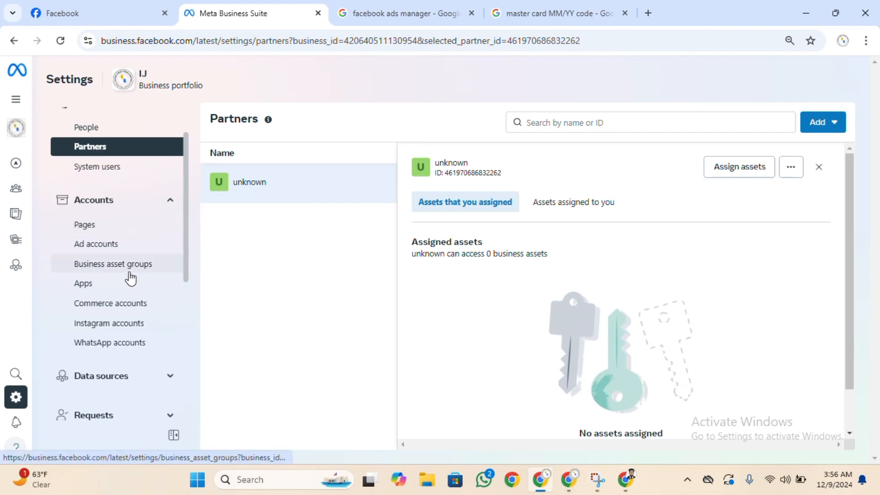
- Open IJ's Pages settings, trying and then cancelling adding an existing Facebook Page
{"action": "left_click", "coordinate": [98, 235]}
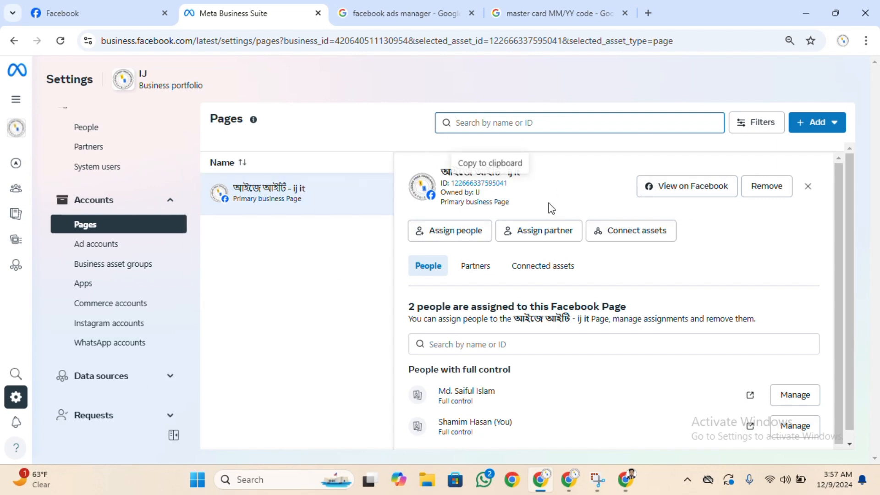
{"action": "left_click", "coordinate": [811, 125]}
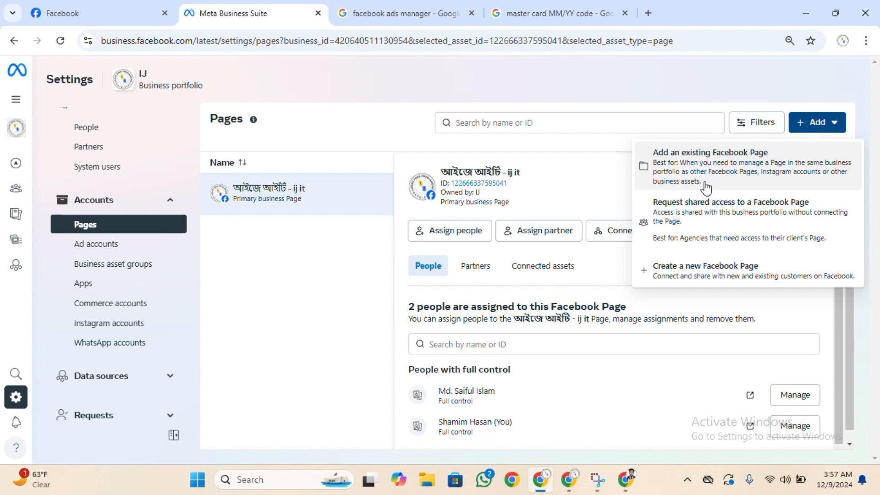
{"action": "left_click", "coordinate": [730, 176]}
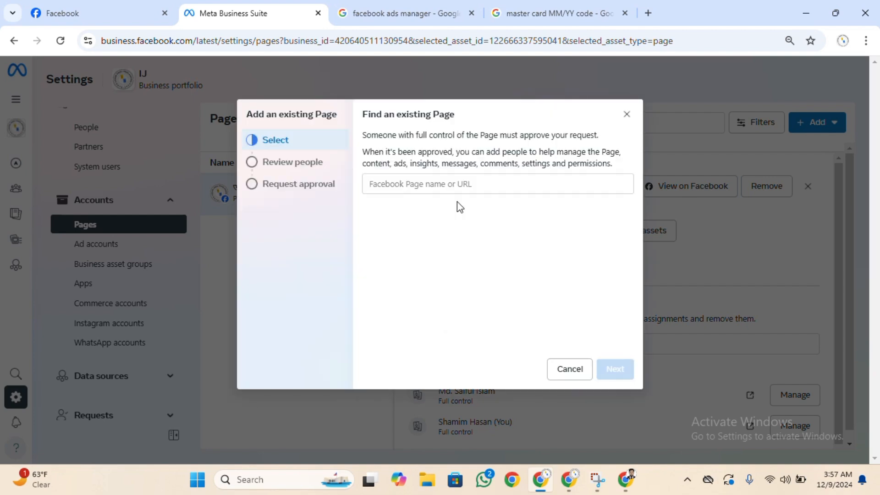
{"action": "left_click", "coordinate": [442, 184]}
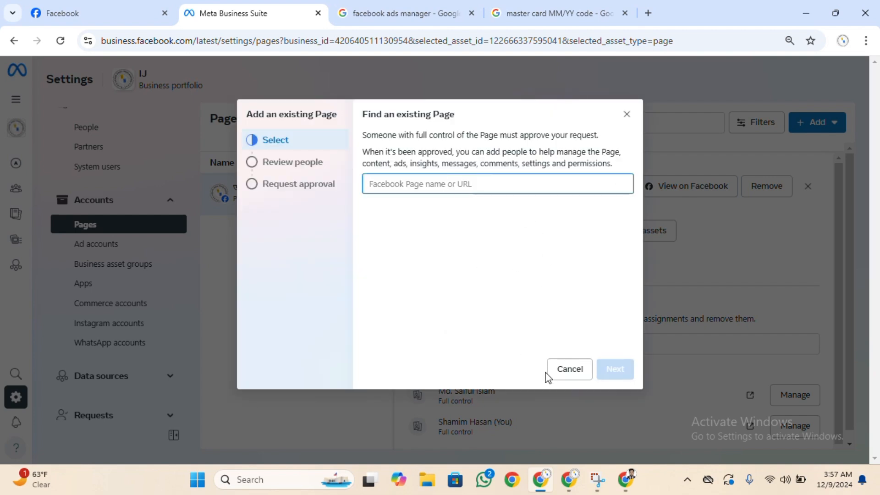
{"action": "left_click", "coordinate": [568, 371]}
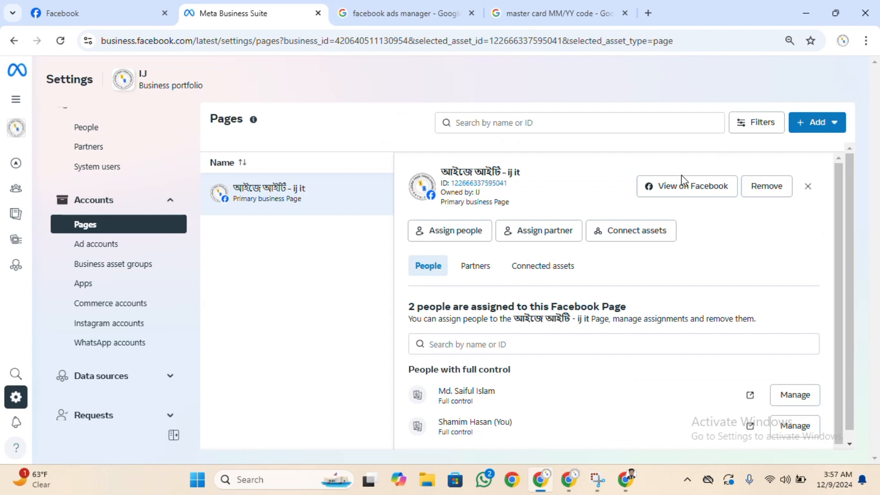
{"action": "left_click", "coordinate": [809, 131]}
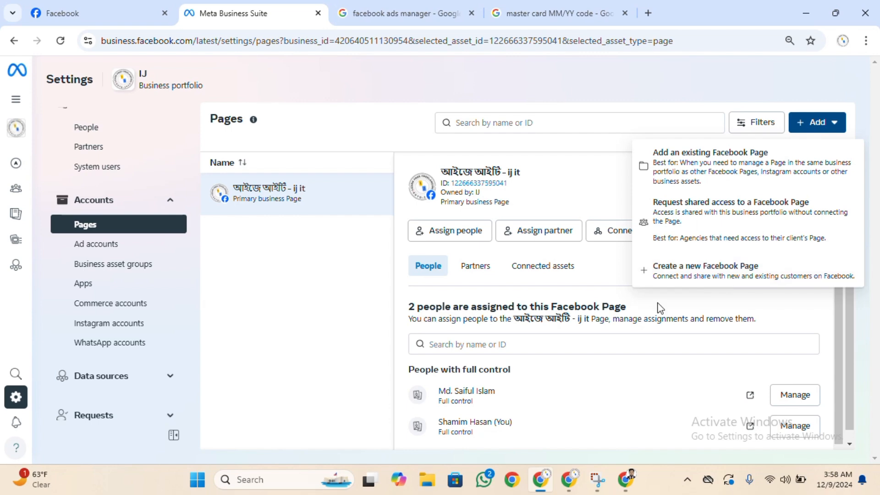
{"action": "left_click", "coordinate": [614, 317]}
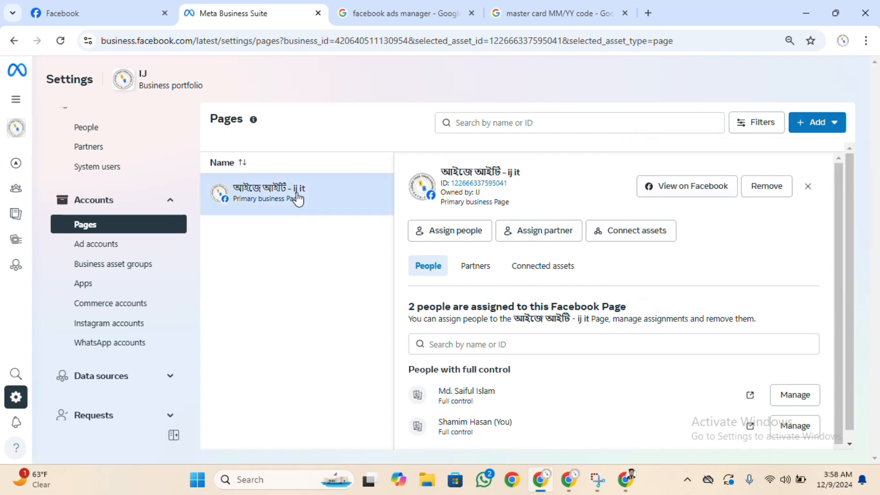
- Assign yourself Full control of the আইজে আইটি - ij it Page and close the confirmation
{"action": "left_click", "coordinate": [447, 234]}
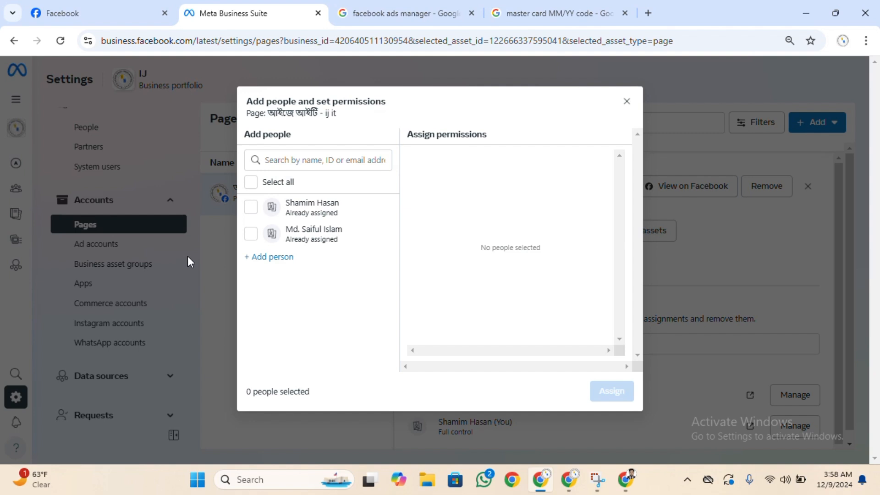
{"action": "left_click", "coordinate": [251, 207]}
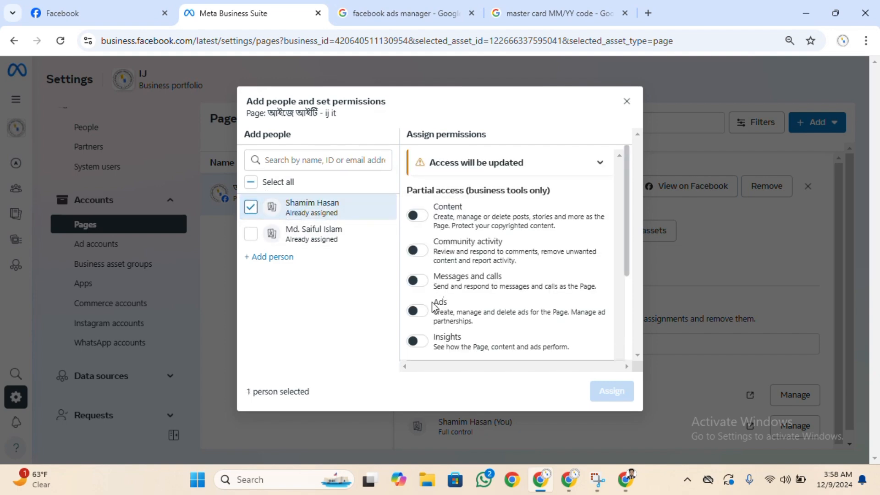
{"action": "scroll", "coordinate": [458, 256], "scroll_direction": "down", "scroll_amount": 5}
{"action": "left_click", "coordinate": [417, 312]}
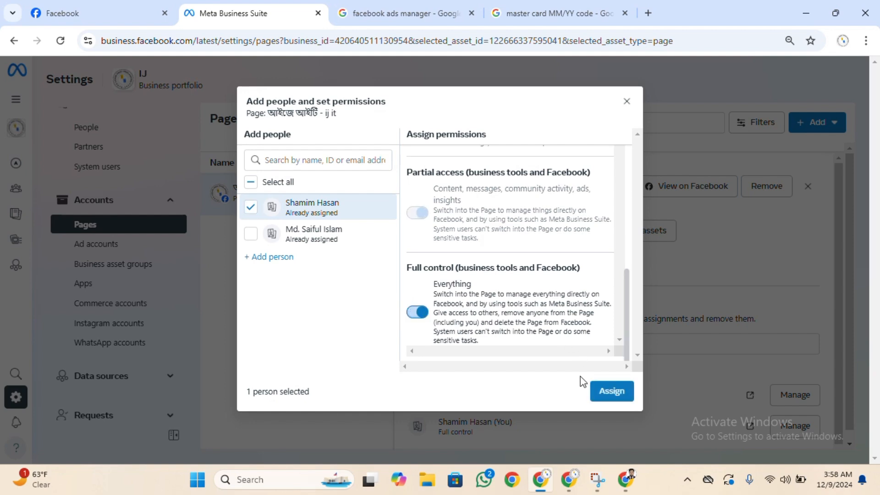
{"action": "left_click", "coordinate": [606, 393]}
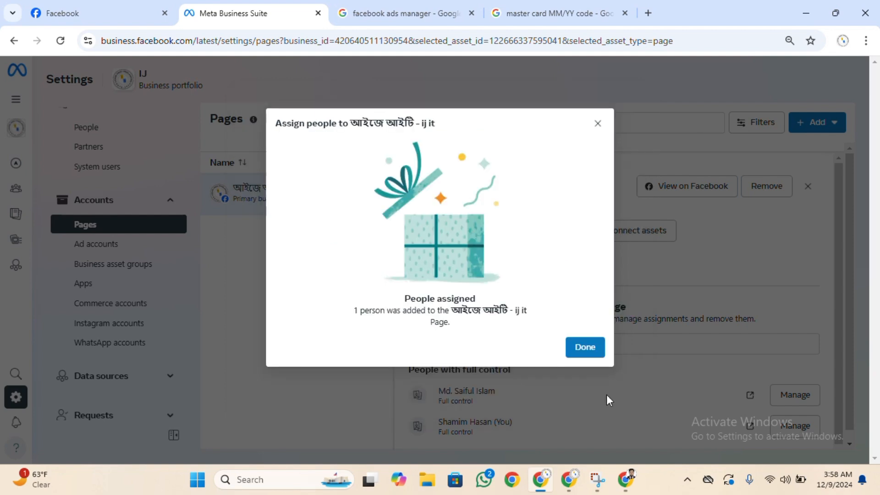
{"action": "left_click", "coordinate": [585, 347]}
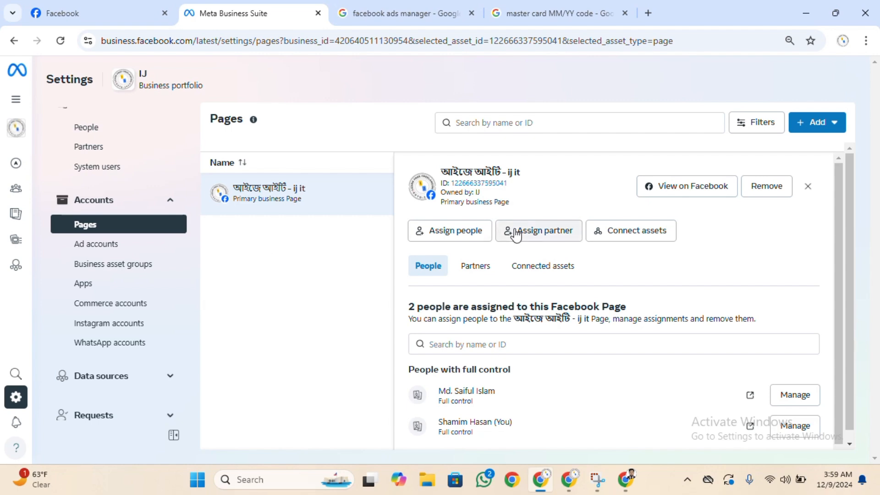
- Check the Page's connect options and connected assets, then view IJ's Instagram accounts
{"action": "left_click", "coordinate": [645, 246]}
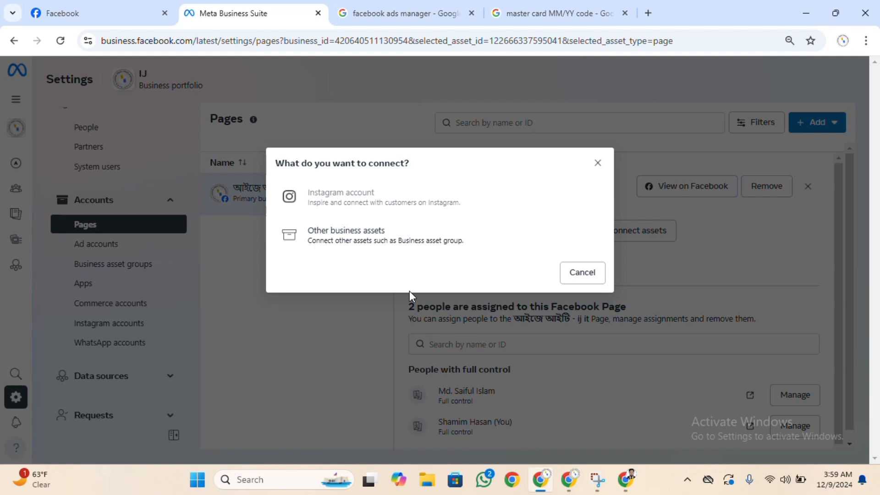
{"action": "left_click", "coordinate": [571, 275]}
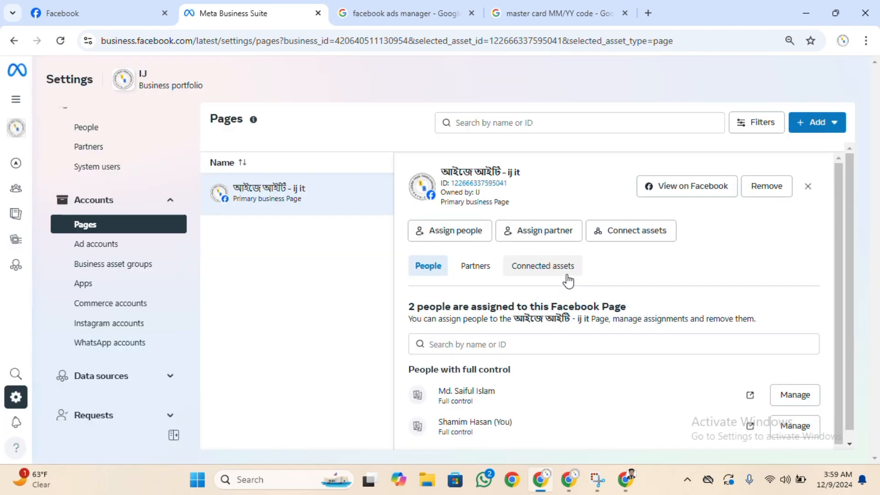
{"action": "left_click", "coordinate": [534, 276]}
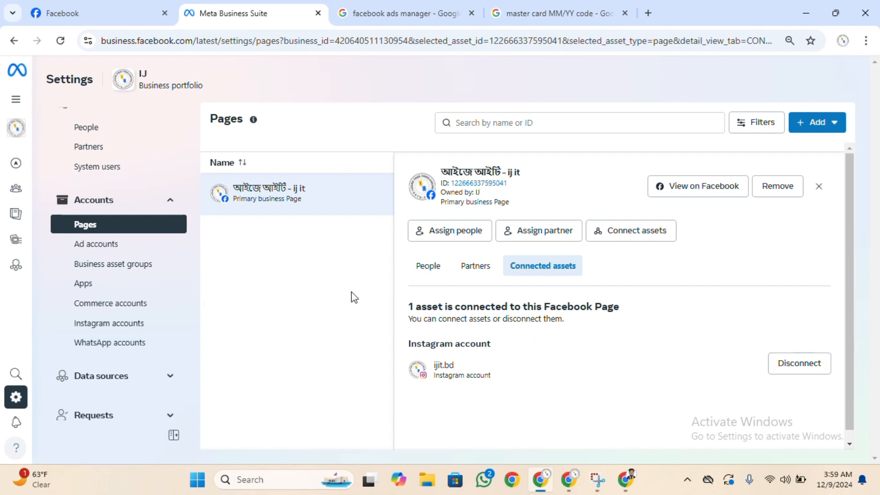
{"action": "left_click", "coordinate": [107, 326]}
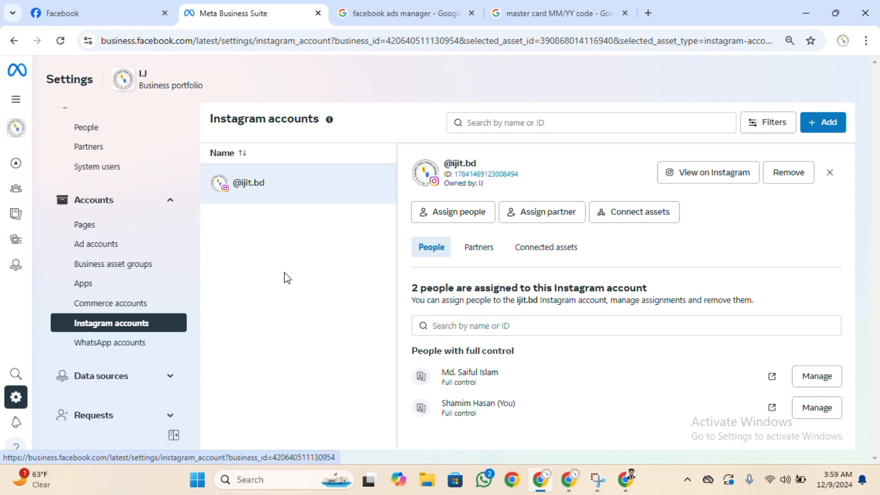
- Return to the Page's Connected assets tab showing Instagram account ijit.bd, connecting nothing new
{"action": "left_click", "coordinate": [138, 235]}
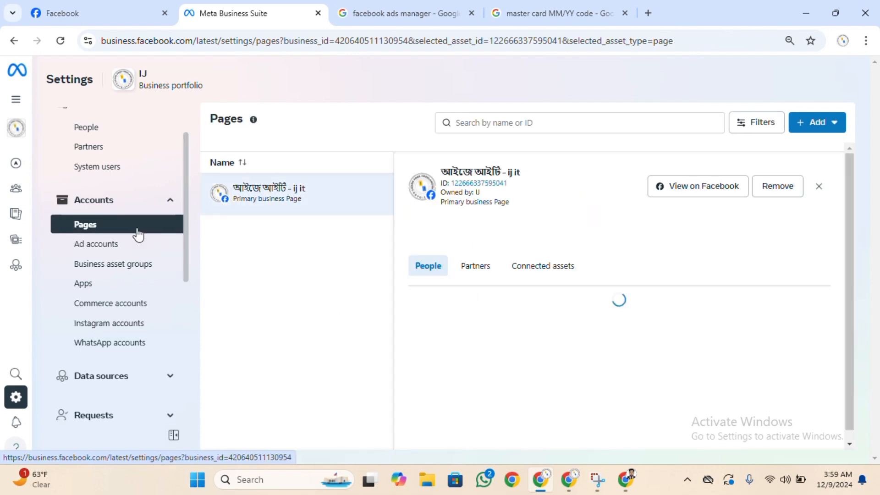
{"action": "left_click", "coordinate": [547, 273]}
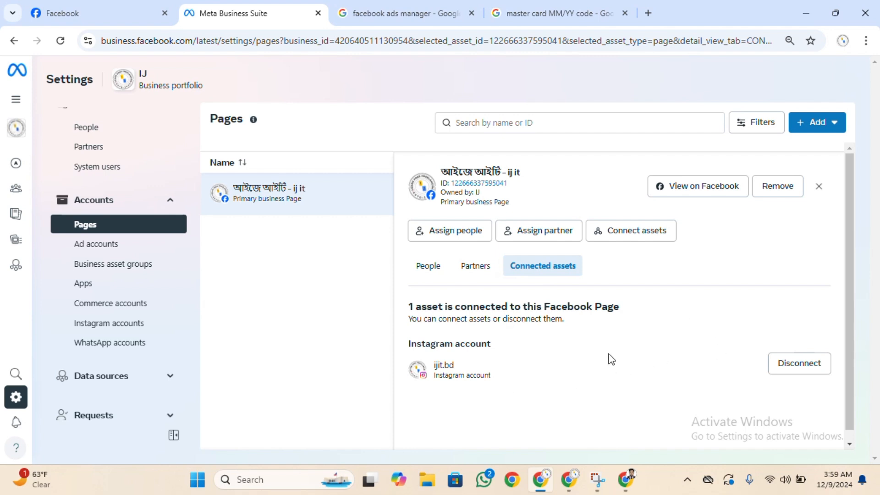
{"action": "left_click", "coordinate": [646, 245]}
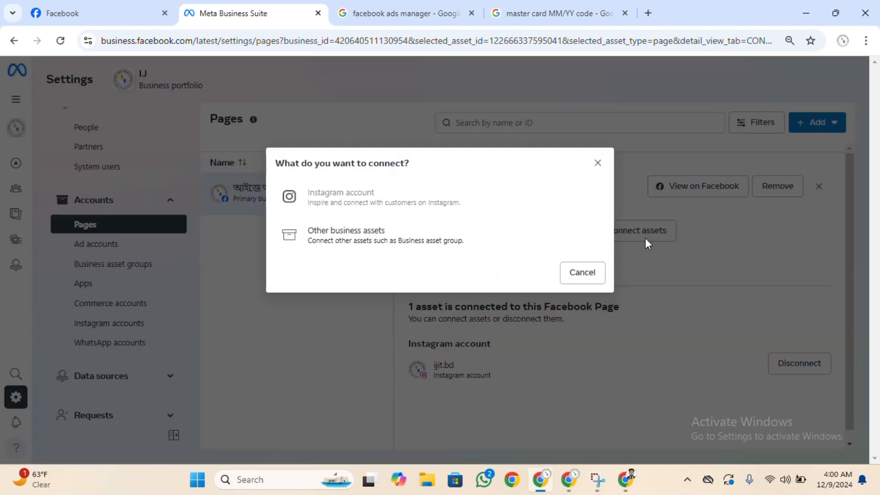
{"action": "mouse_move", "coordinate": [420, 201]}
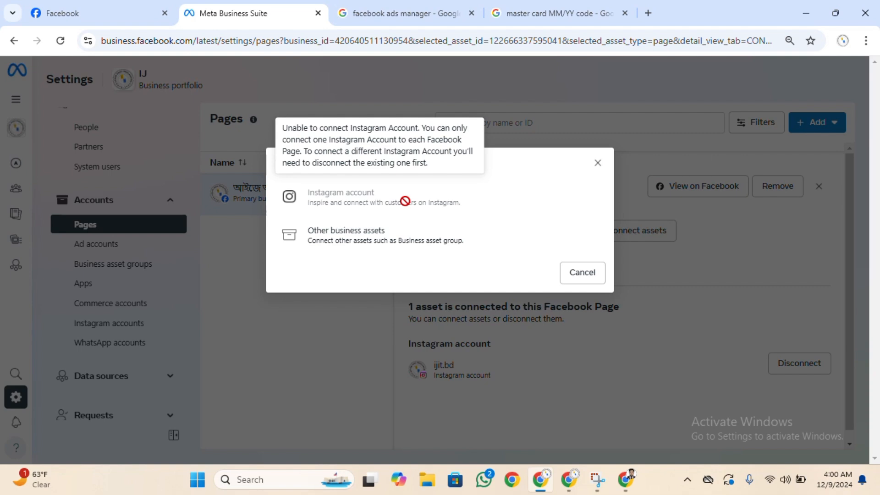
{"action": "left_click", "coordinate": [583, 274]}
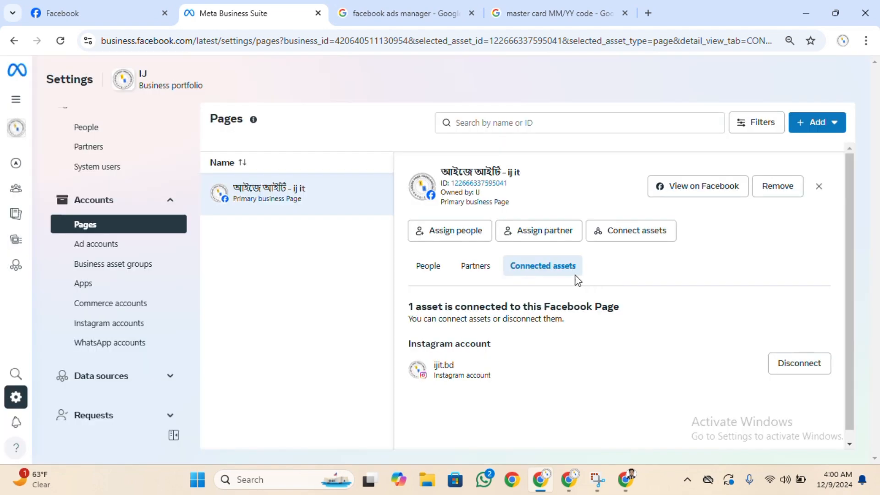
- Open IJ's Ad accounts settings, starting and then abandoning creation of a new ad account
{"action": "left_click", "coordinate": [100, 248]}
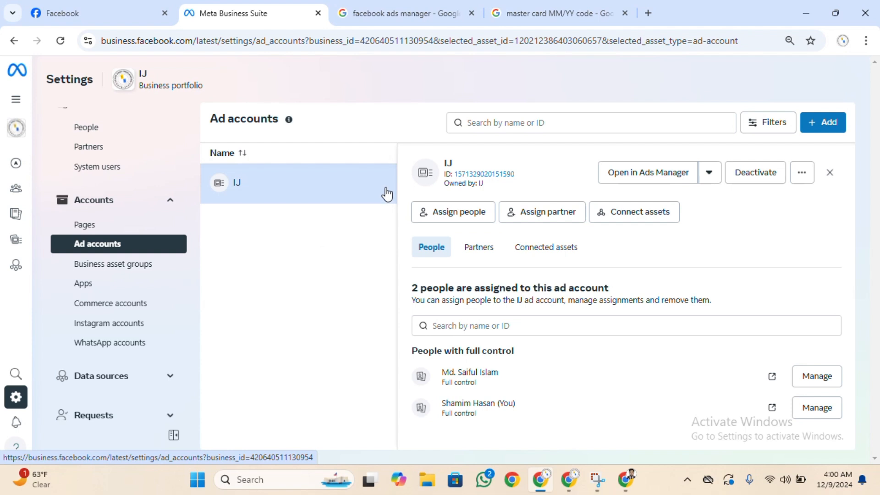
{"action": "left_click", "coordinate": [814, 124]}
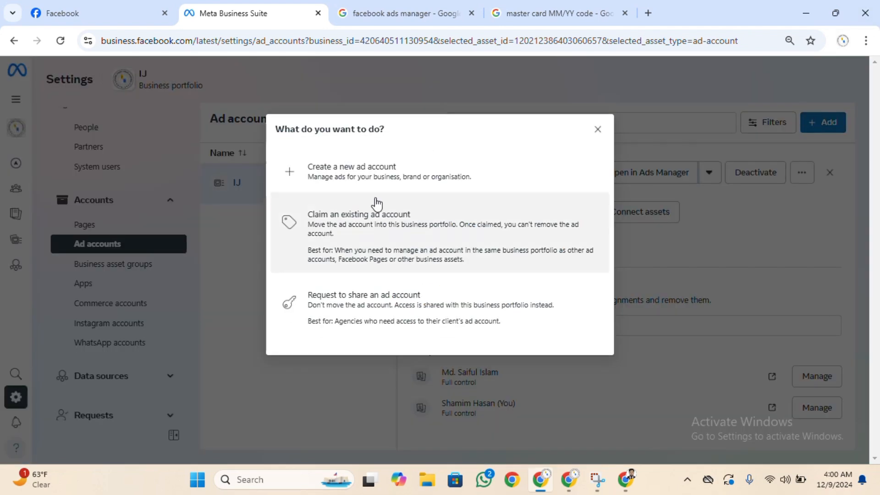
{"action": "left_click", "coordinate": [426, 176]}
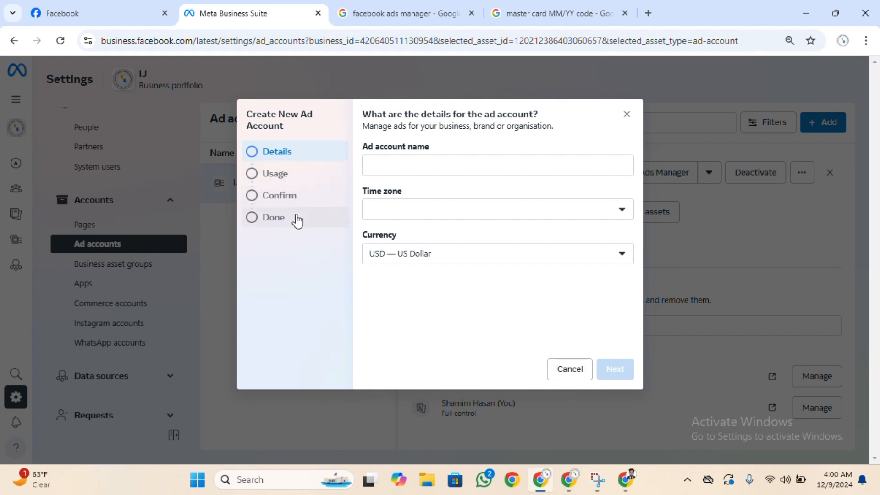
{"action": "left_click", "coordinate": [569, 369]}
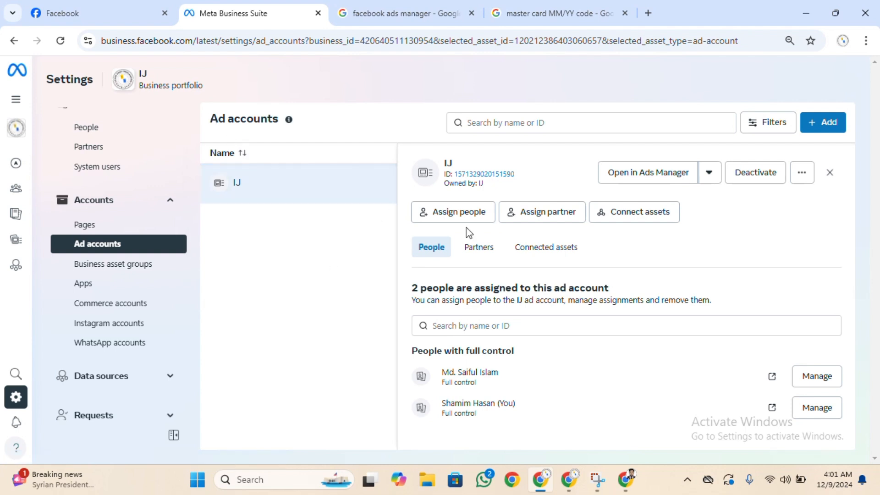
- Assign yourself full control (Manage ad accounts) of the IJ ad account and close the confirmation
{"action": "left_click", "coordinate": [464, 211]}
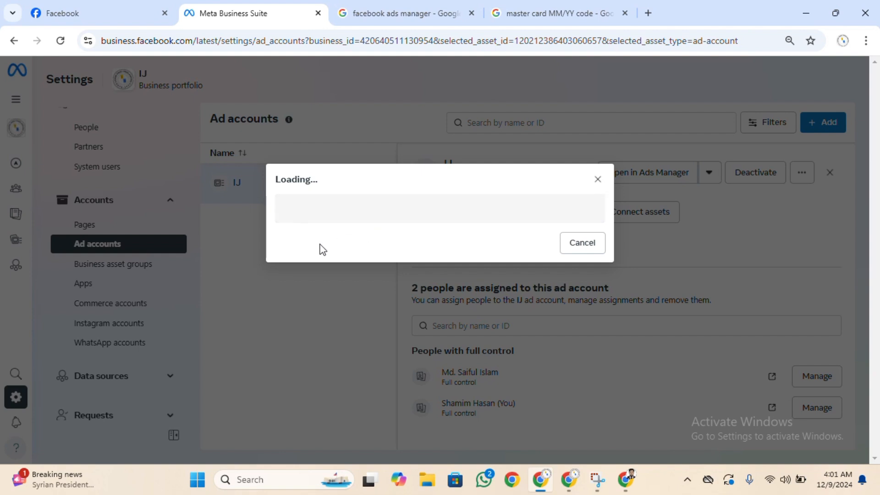
{"action": "left_click", "coordinate": [250, 206]}
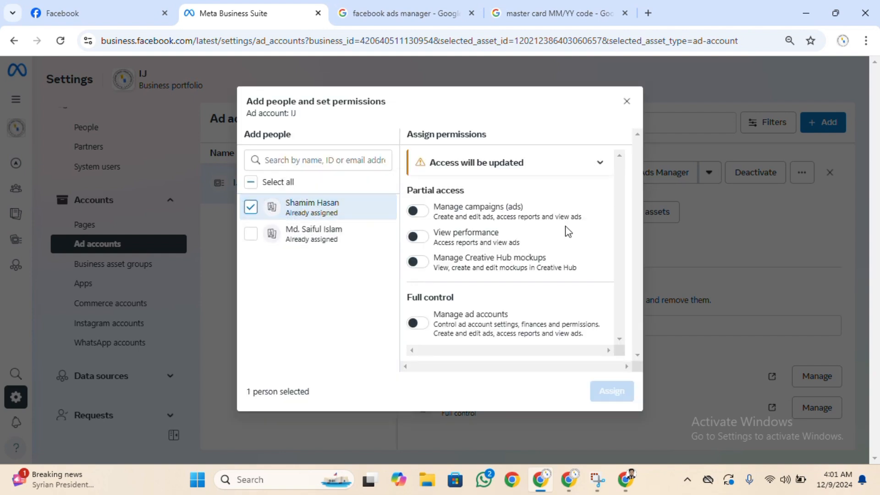
{"action": "left_click_drag", "start_coordinate": [504, 324], "coordinate": [535, 112]}
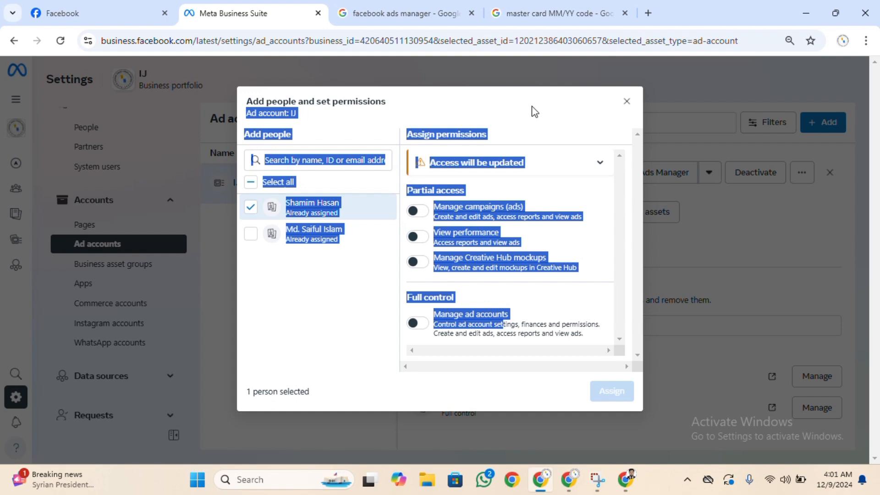
{"action": "left_click", "coordinate": [493, 303]}
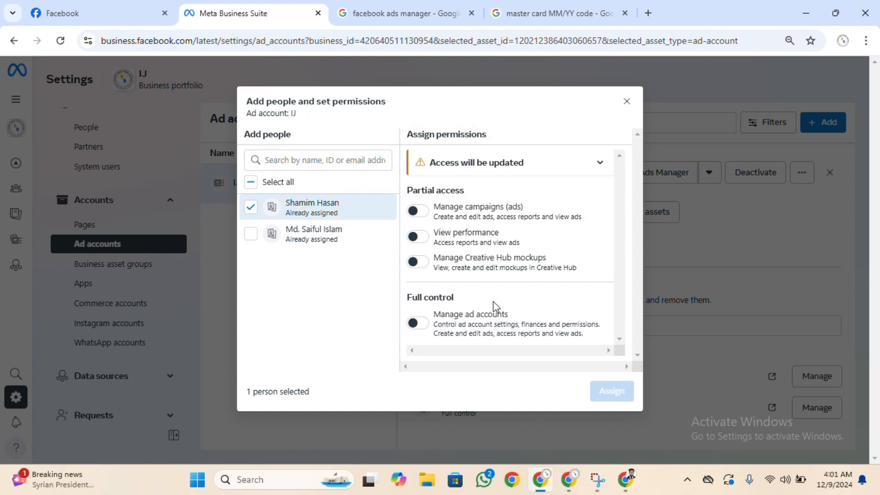
{"action": "left_click", "coordinate": [418, 327]}
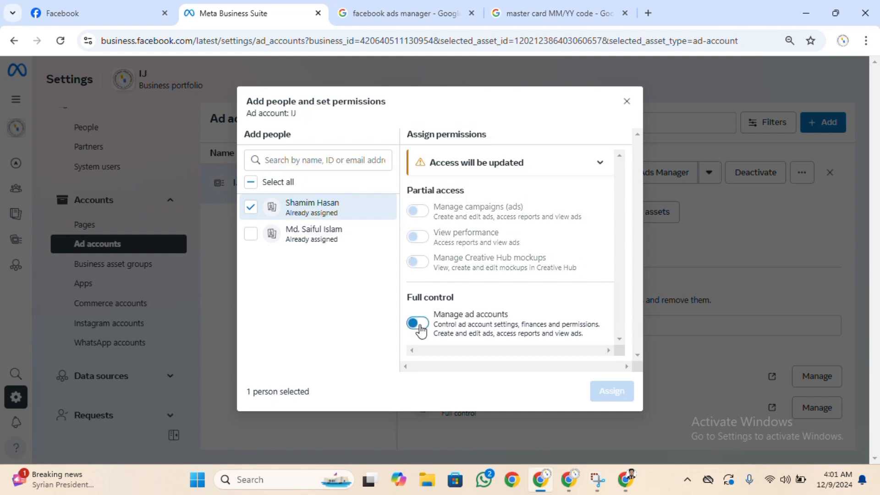
{"action": "left_click", "coordinate": [611, 393]}
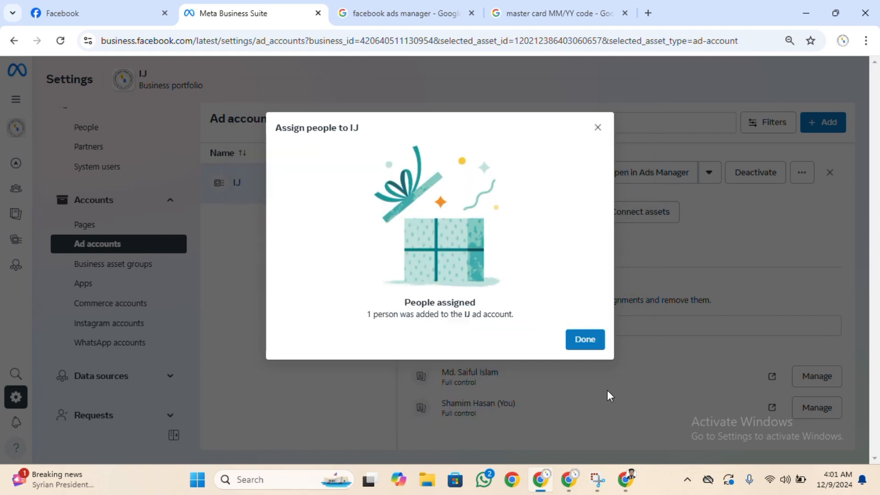
{"action": "left_click", "coordinate": [585, 340]}
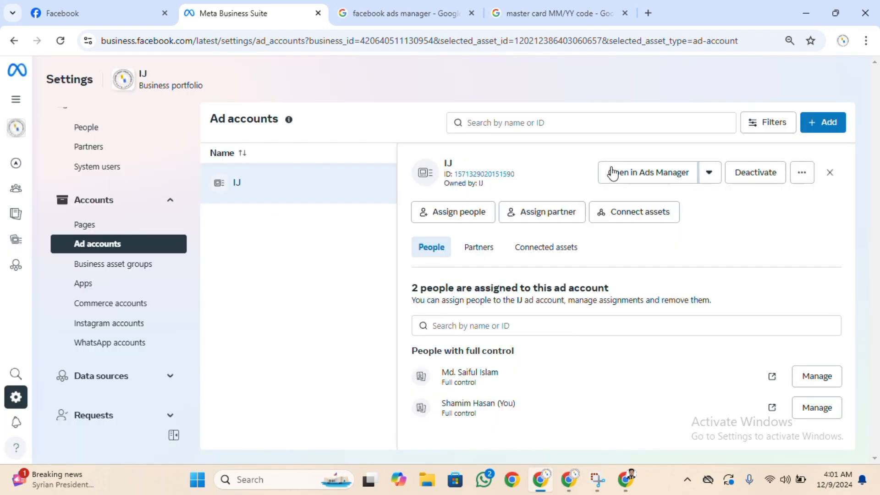
{"action": "left_click", "coordinate": [639, 212]}
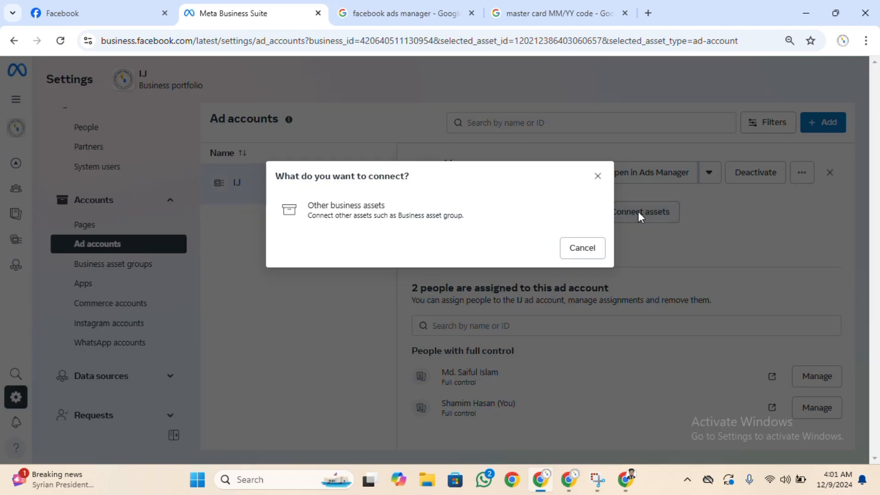
{"action": "left_click", "coordinate": [583, 254]}
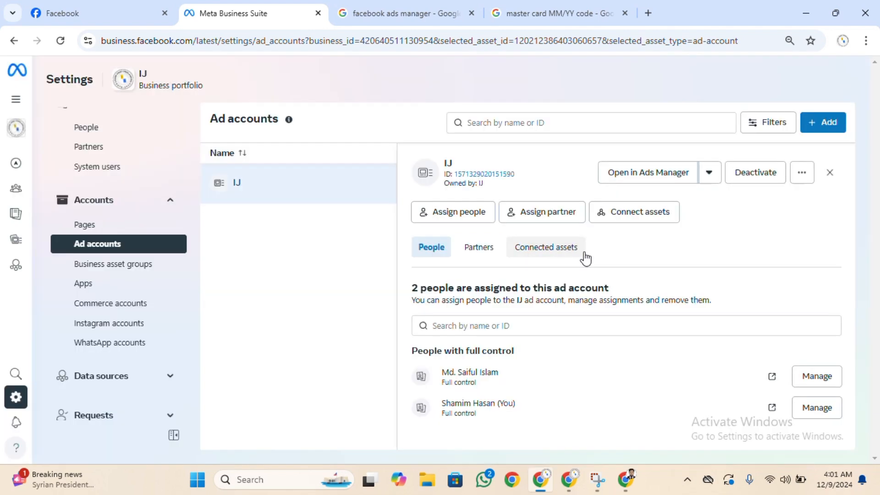
{"action": "left_click", "coordinate": [578, 255]}
{"action": "scroll", "coordinate": [609, 345], "scroll_direction": "down", "scroll_amount": 1}
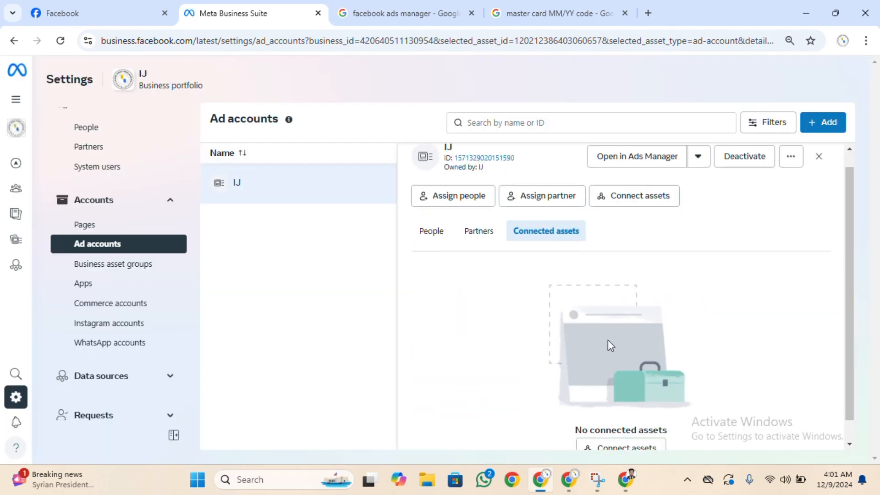
{"action": "scroll", "coordinate": [608, 342], "scroll_direction": "down", "scroll_amount": 1}
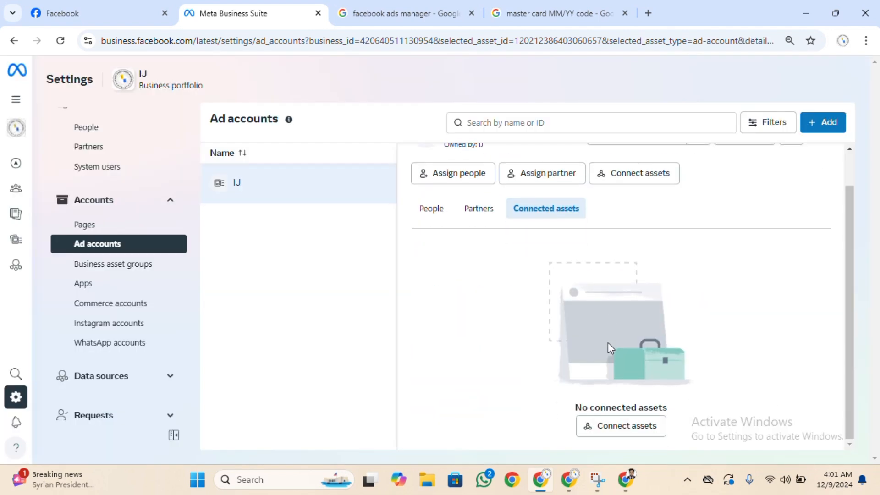
{"action": "left_click", "coordinate": [628, 426]}
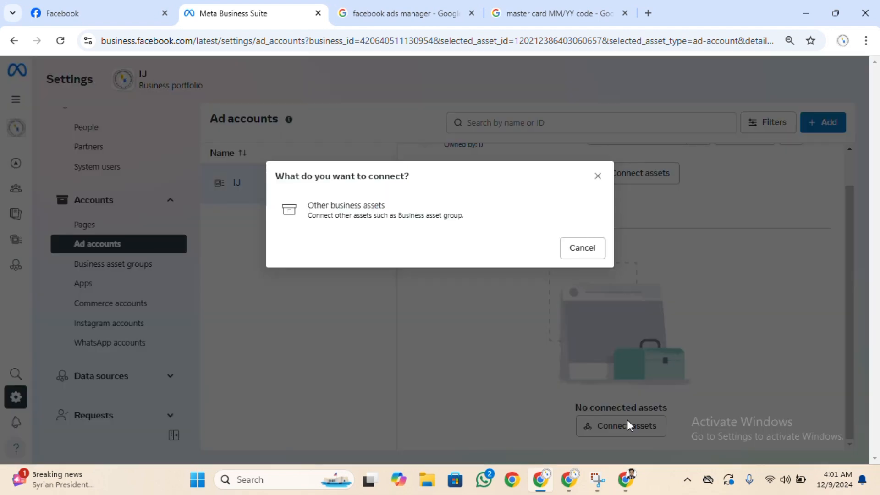
{"action": "left_click", "coordinate": [493, 217]}
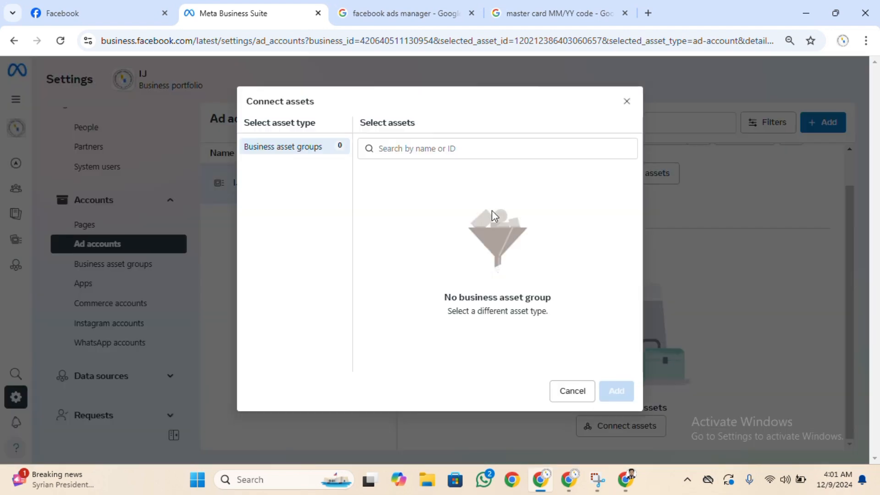
{"action": "left_click", "coordinate": [426, 149]}
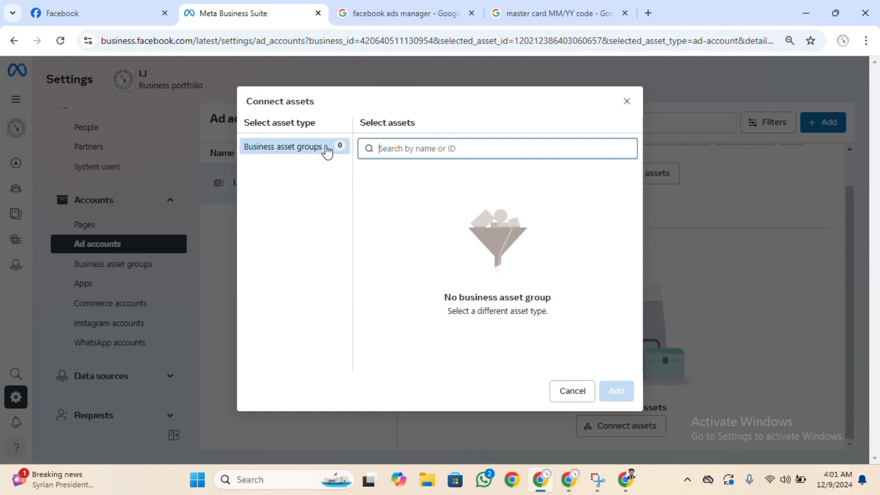
{"action": "left_click", "coordinate": [326, 151]}
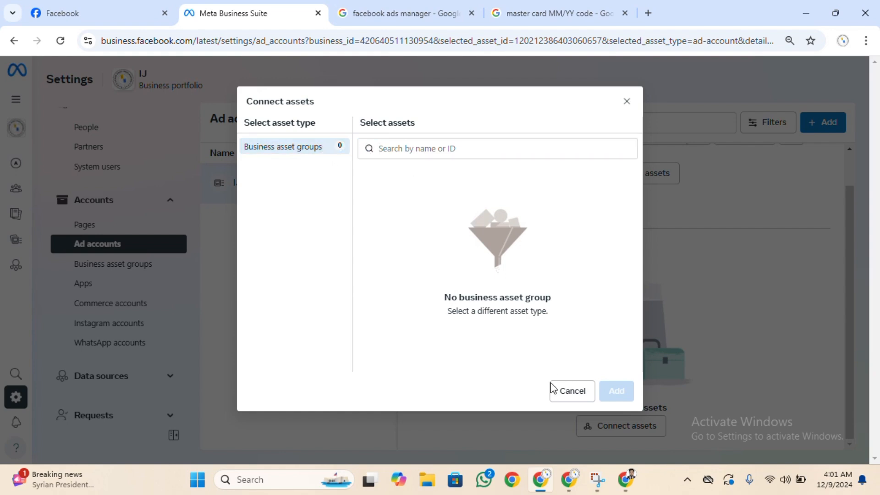
{"action": "left_click", "coordinate": [571, 391]}
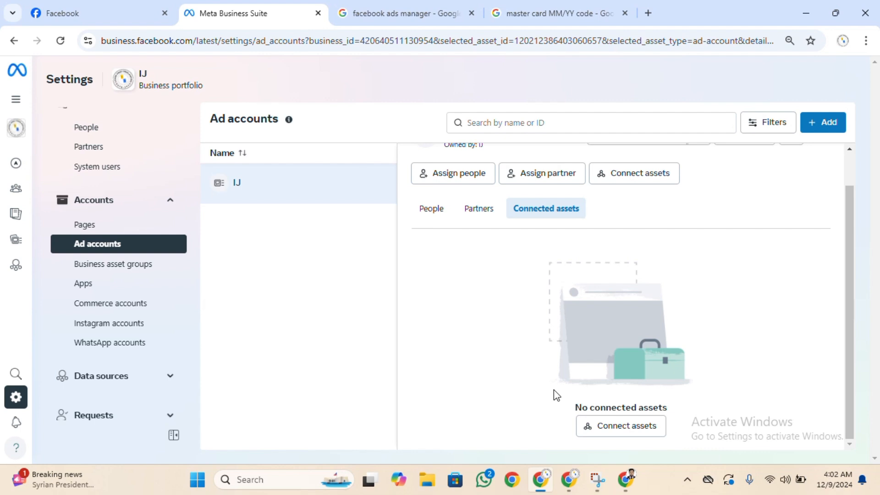
{"action": "left_click", "coordinate": [646, 435]}
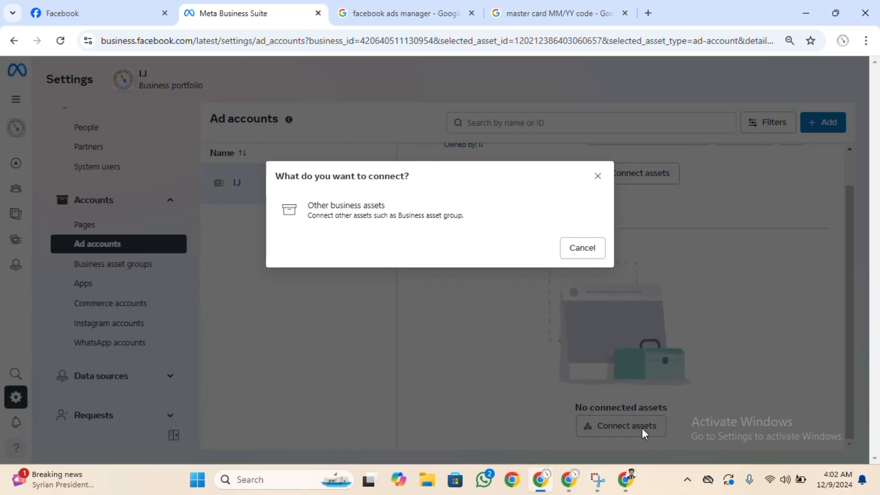
{"action": "left_click", "coordinate": [494, 221]}
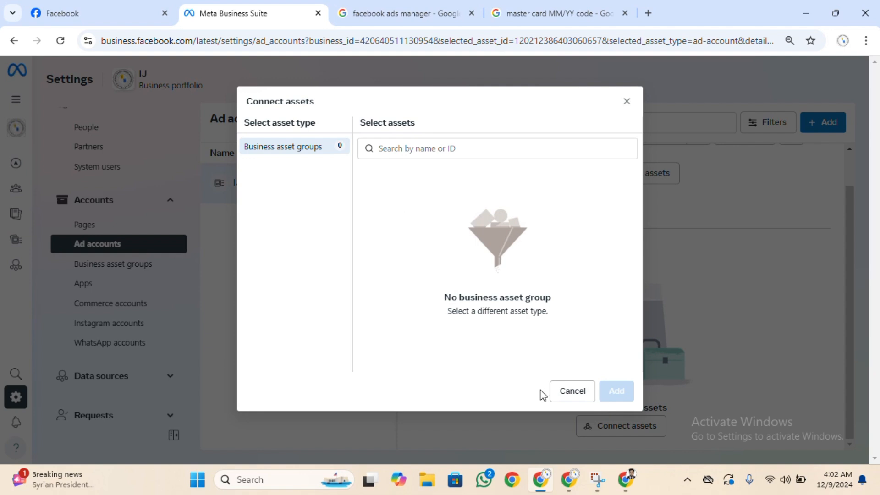
{"action": "left_click", "coordinate": [567, 394]}
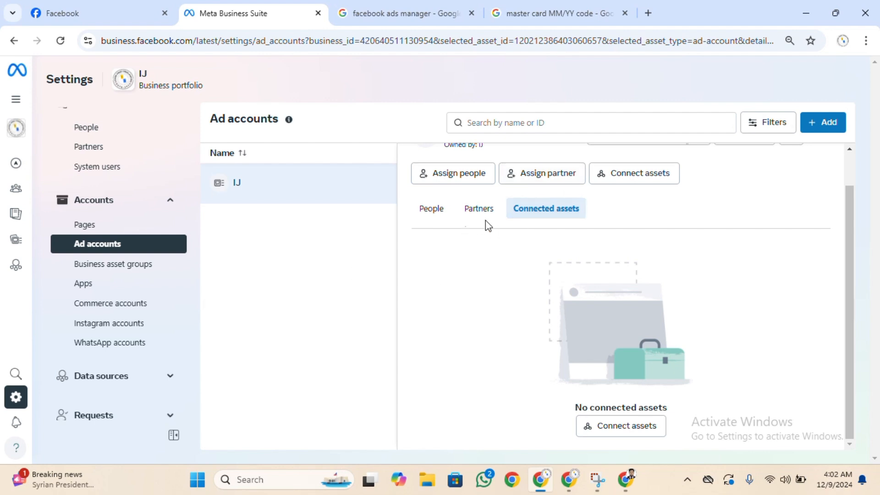
- Launch Ads Manager for the IJ ad account from its details panel in a new tab
{"action": "scroll", "coordinate": [500, 290], "scroll_direction": "up", "scroll_amount": 1}
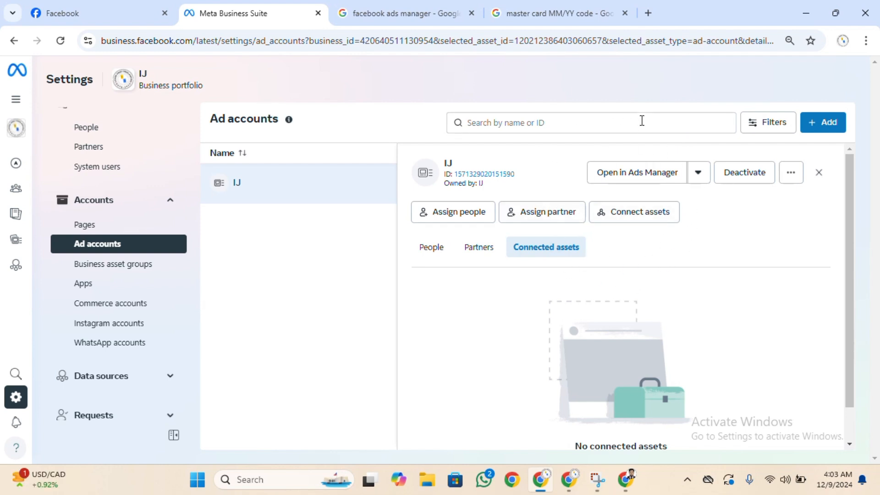
{"action": "left_click", "coordinate": [643, 176]}
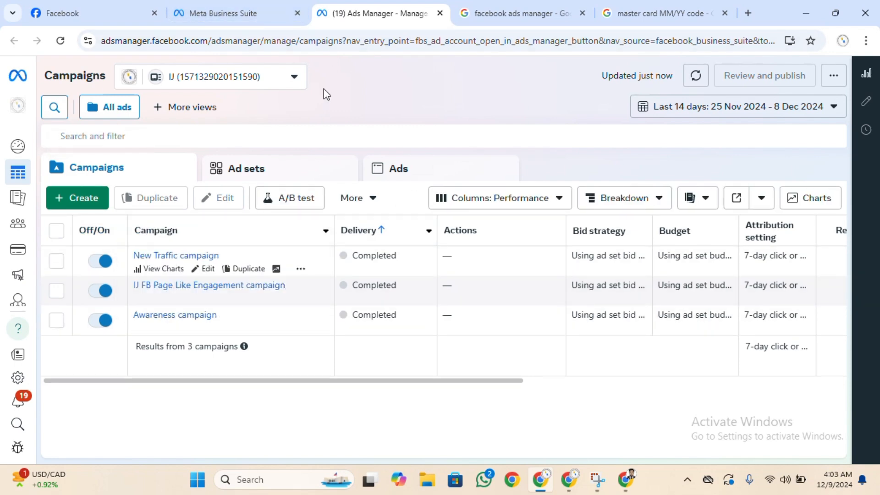
- Review the IJ account's New Traffic, IJ FB Page Like Engagement and Awareness campaigns, all Completed
{"action": "mouse_move", "coordinate": [34, 300]}
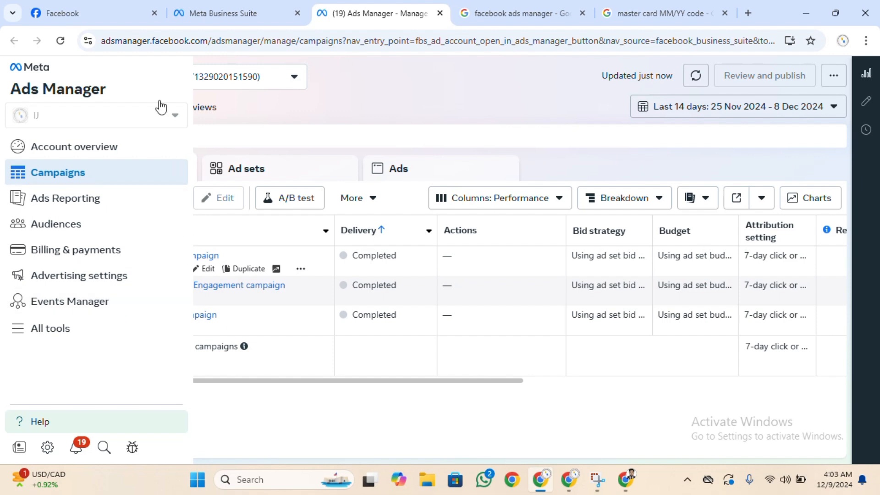
{"action": "mouse_move", "coordinate": [617, 243]}
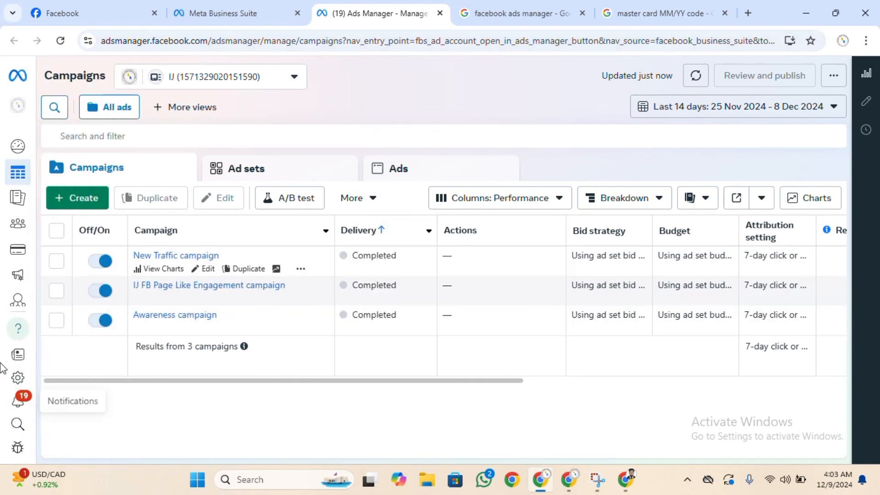
{"action": "mouse_move", "coordinate": [37, 339]}
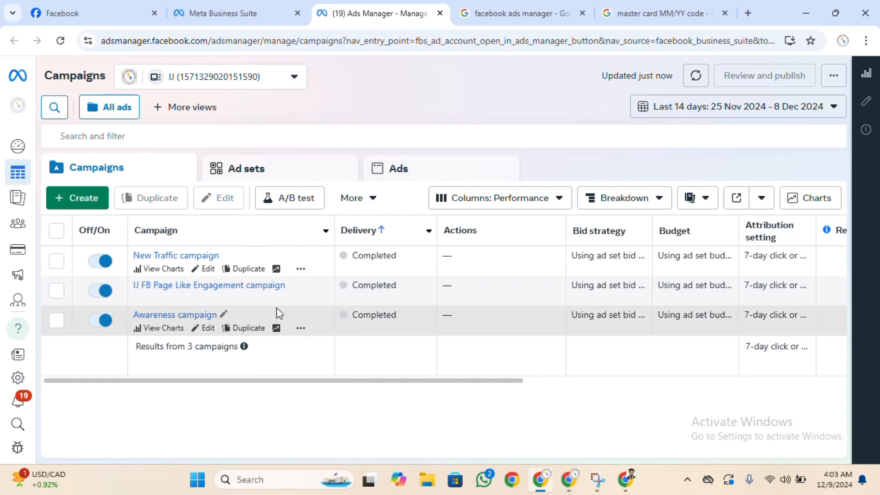
{"action": "left_click", "coordinate": [209, 10]}
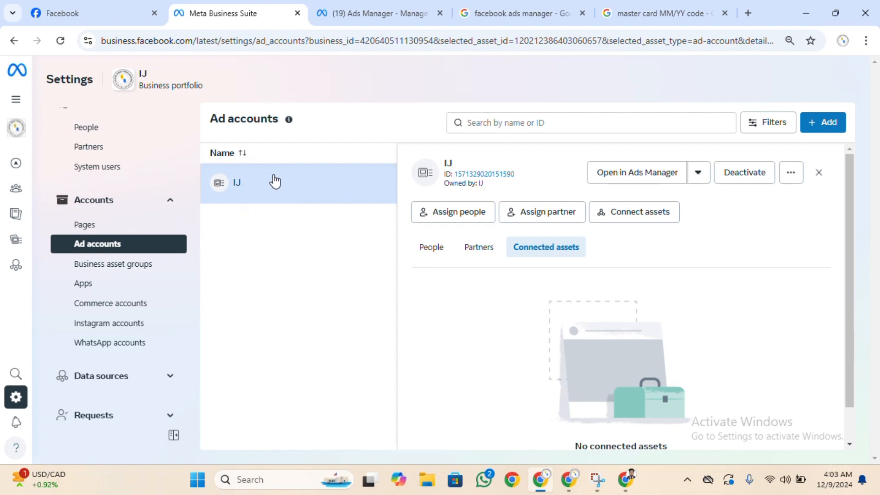
{"action": "left_click", "coordinate": [323, 9]}
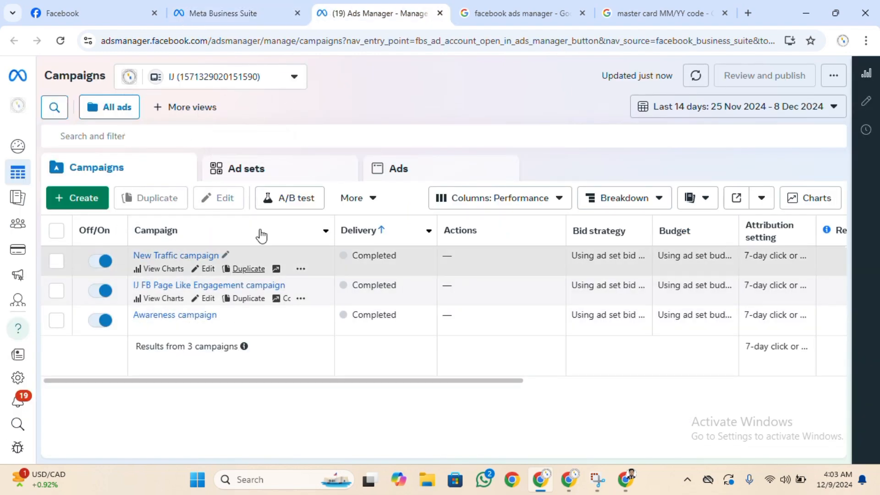
{"action": "left_click", "coordinate": [197, 9]}
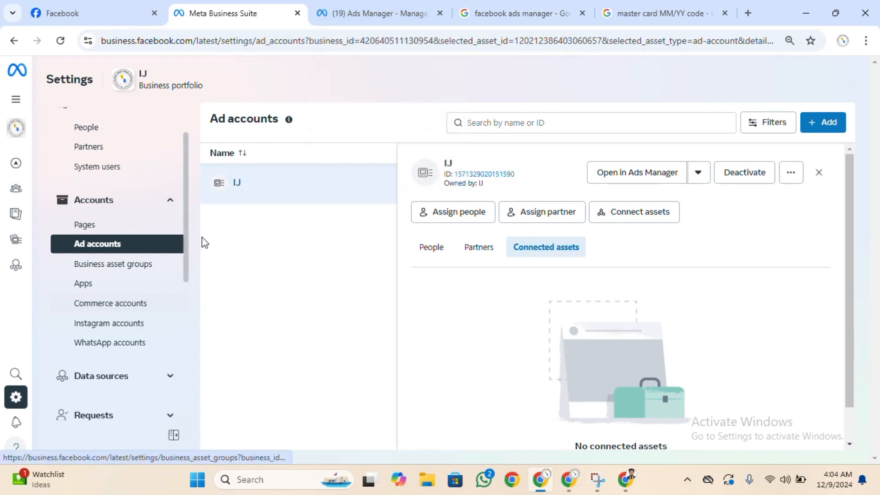
{"action": "left_click", "coordinate": [357, 9]}
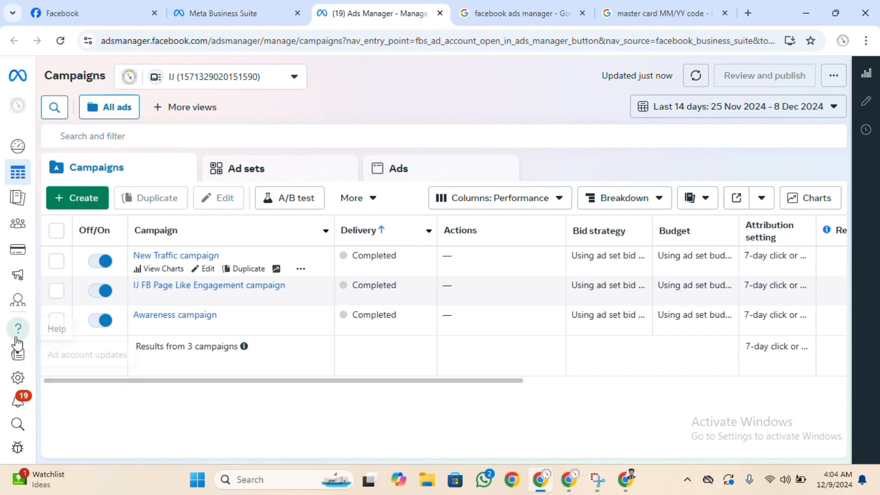
{"action": "mouse_move", "coordinate": [6, 236]}
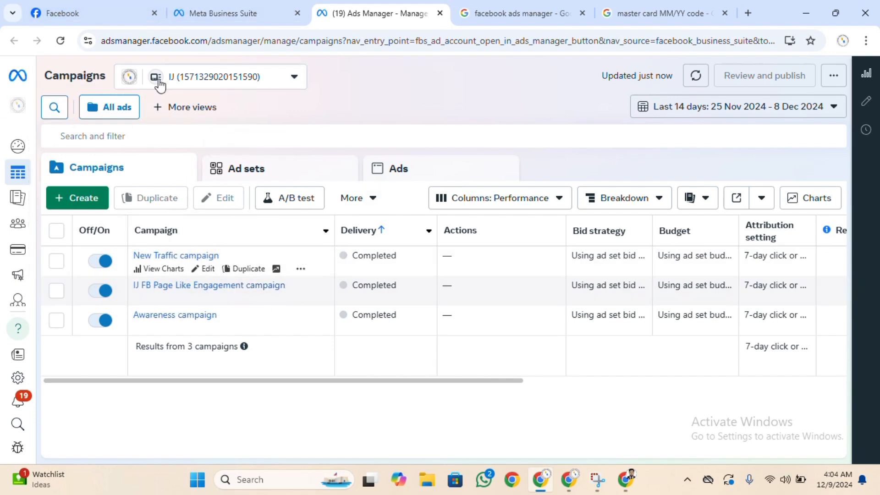
{"action": "left_click", "coordinate": [248, 7]}
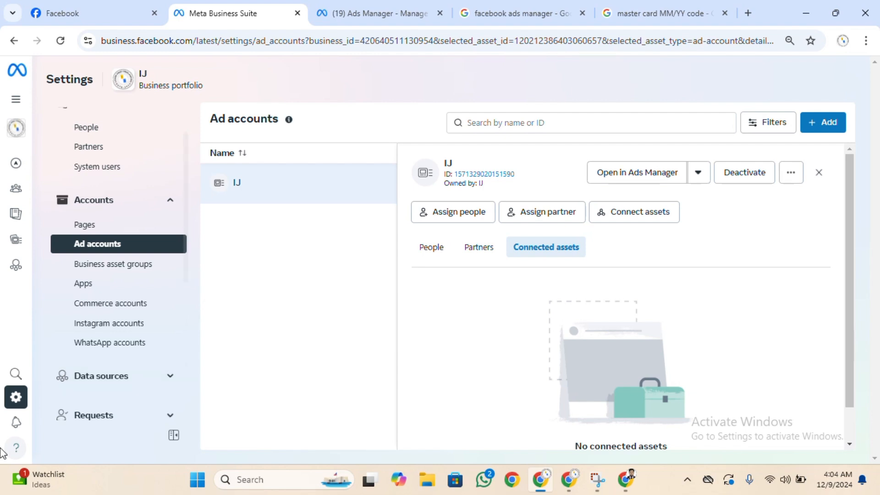
{"action": "mouse_move", "coordinate": [2, 452]}
{"action": "left_click", "coordinate": [357, 2]}
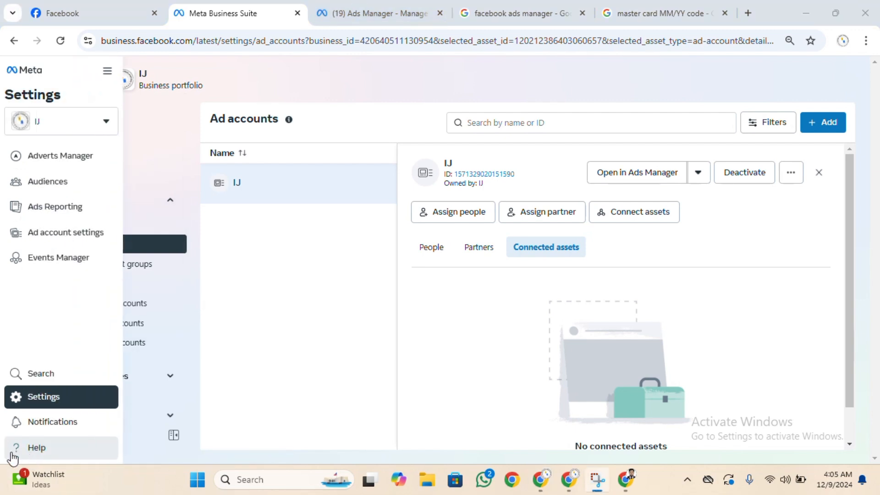
{"action": "left_click", "coordinate": [343, 1]}
{"action": "mouse_move", "coordinate": [4, 456]}
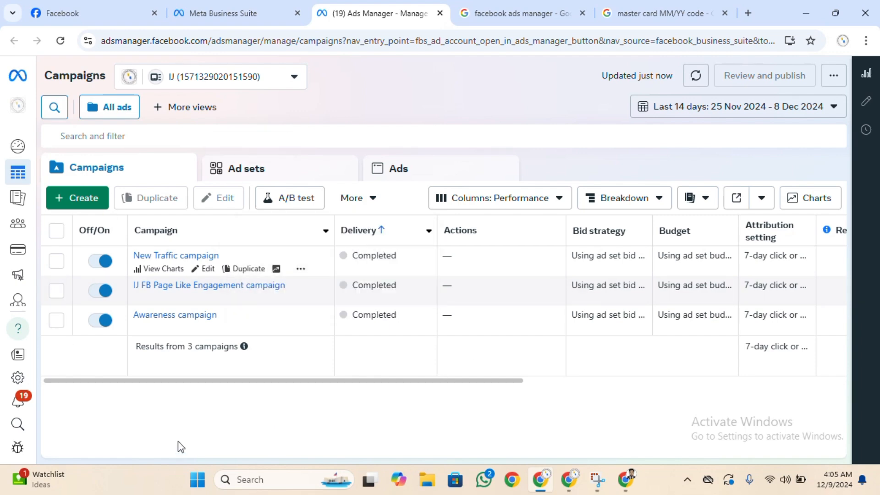
{"action": "left_click", "coordinate": [252, 10]}
{"action": "mouse_move", "coordinate": [10, 396]}
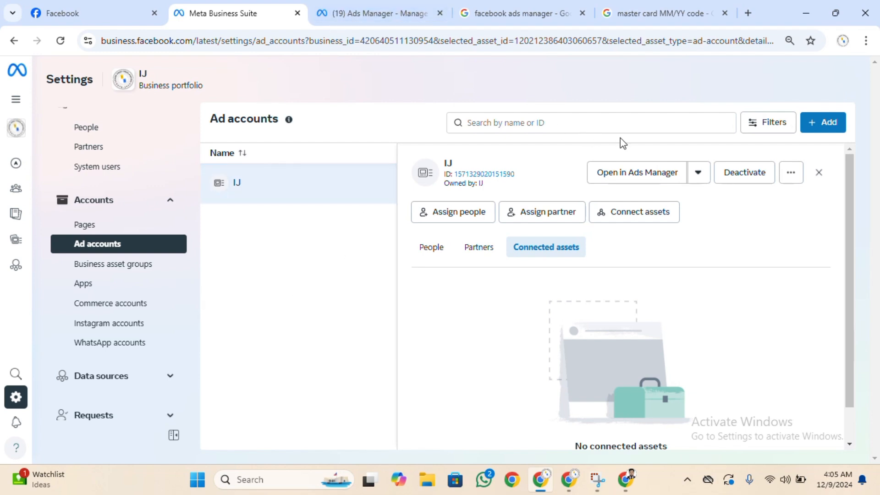
{"action": "left_click", "coordinate": [628, 183]}
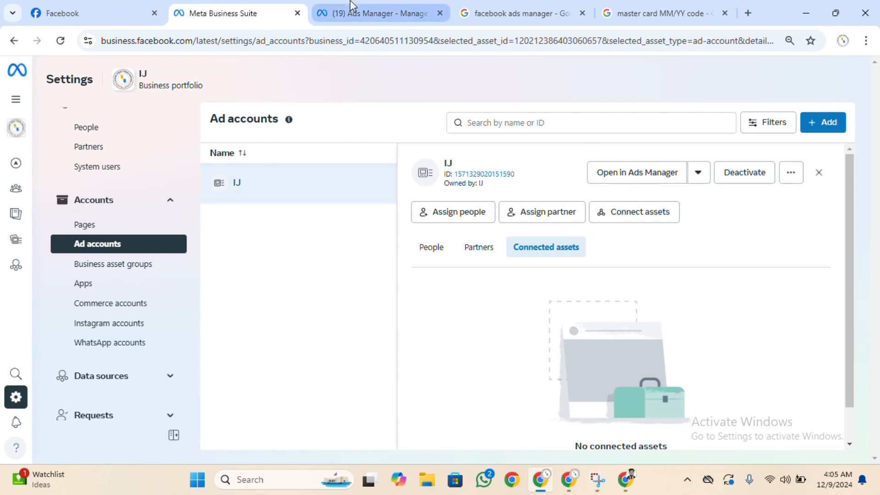
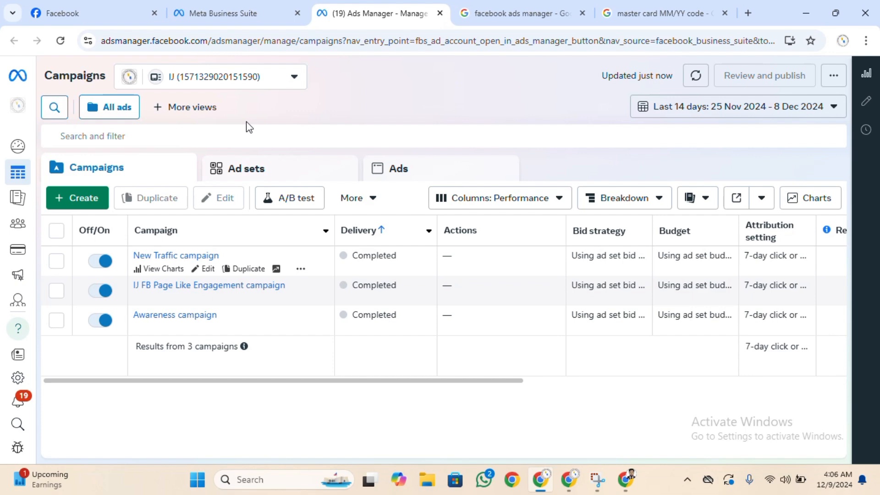
- Return to the Meta Business Suite tab showing the IJ ad account's settings
{"action": "left_click", "coordinate": [191, 3]}
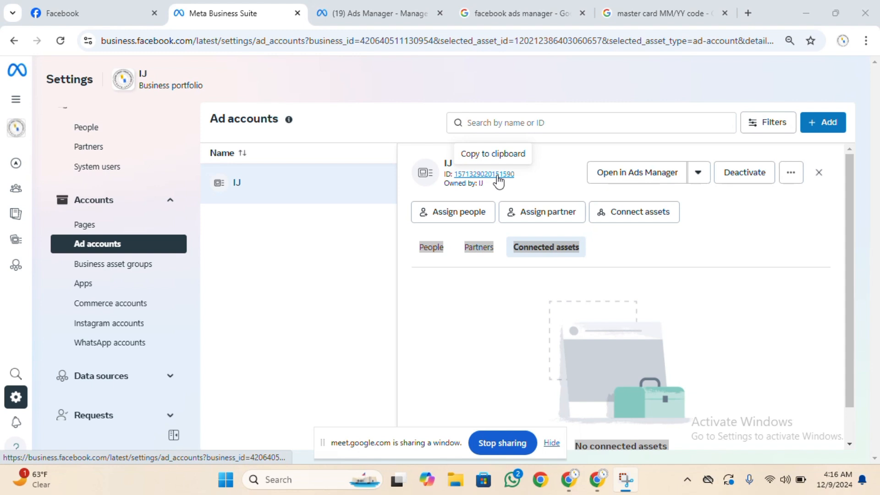
- Copy the IJ ad account's ID from its details panel
{"action": "left_click", "coordinate": [499, 179]}
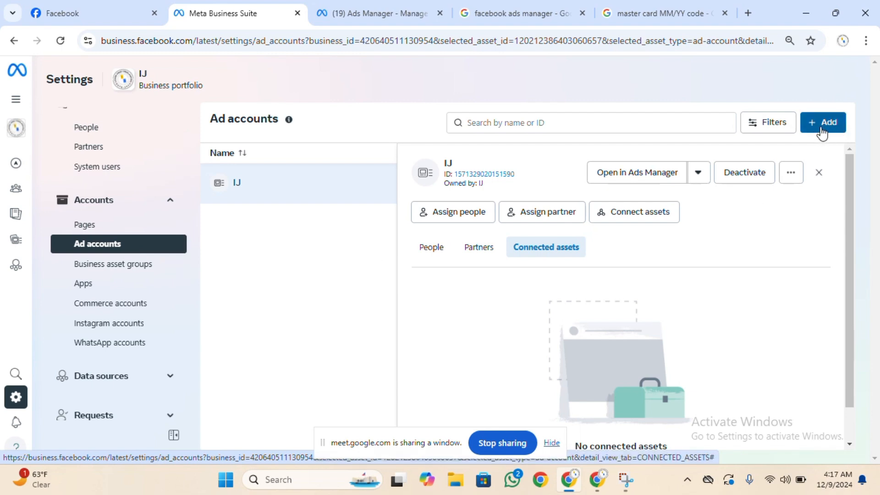
- Start a request to share an ad account, entering the pasted IJ account ID
{"action": "left_click", "coordinate": [835, 132]}
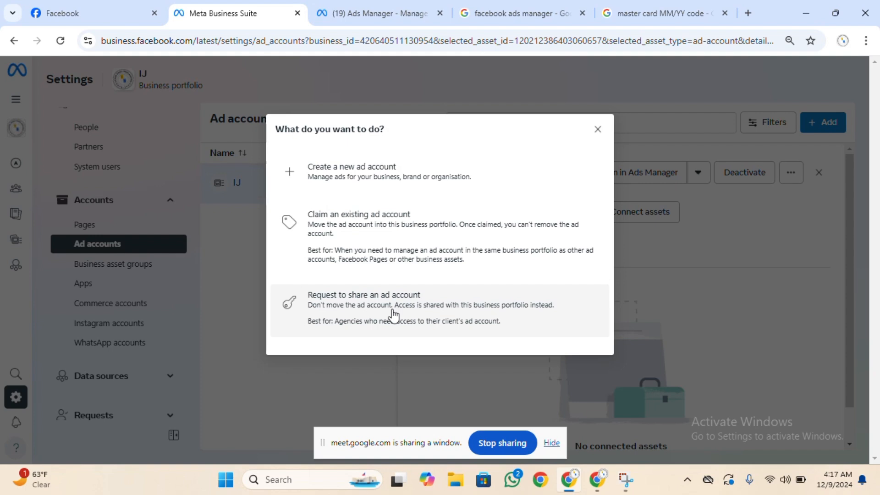
{"action": "left_click", "coordinate": [370, 314]}
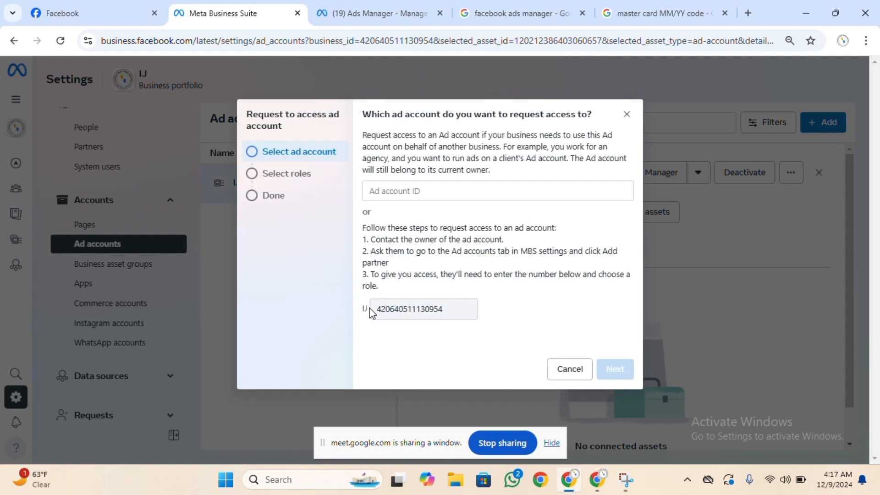
{"action": "left_click", "coordinate": [429, 194]}
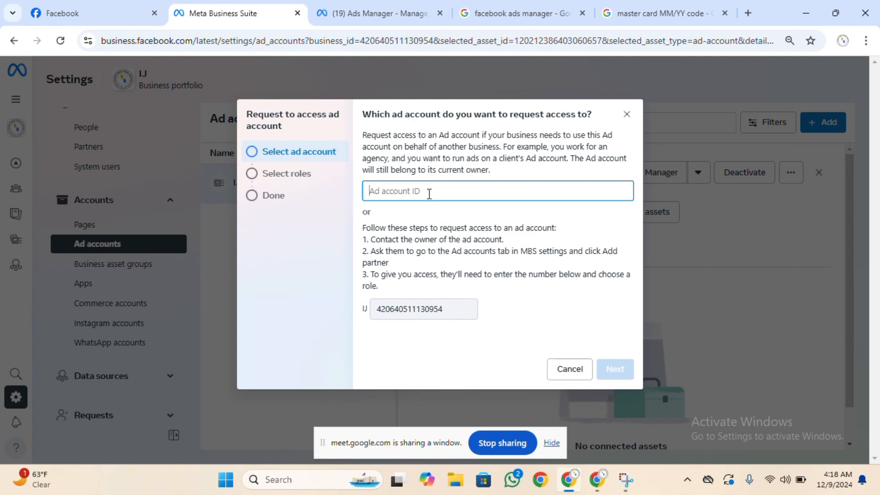
{"action": "key", "text": "ctrl+v"}
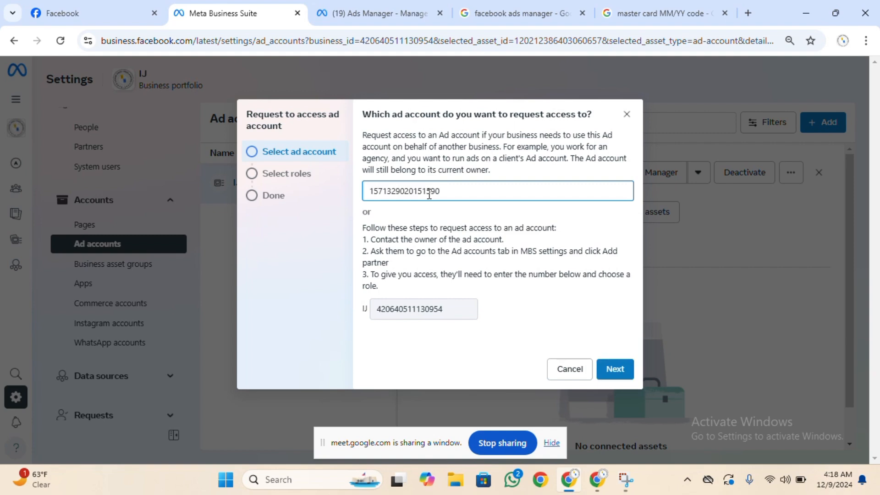
{"action": "left_click", "coordinate": [618, 369]}
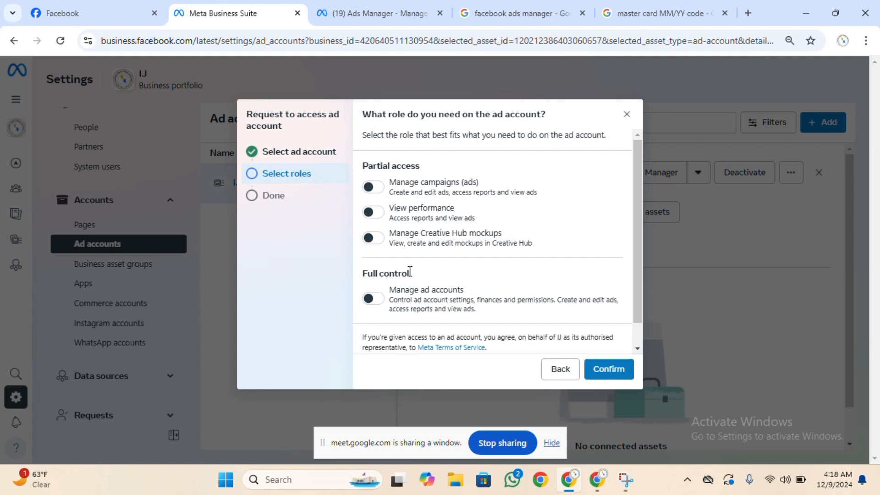
- Request Manage ad accounts control, dismiss the refusal alert, and step back
{"action": "left_click", "coordinate": [369, 302]}
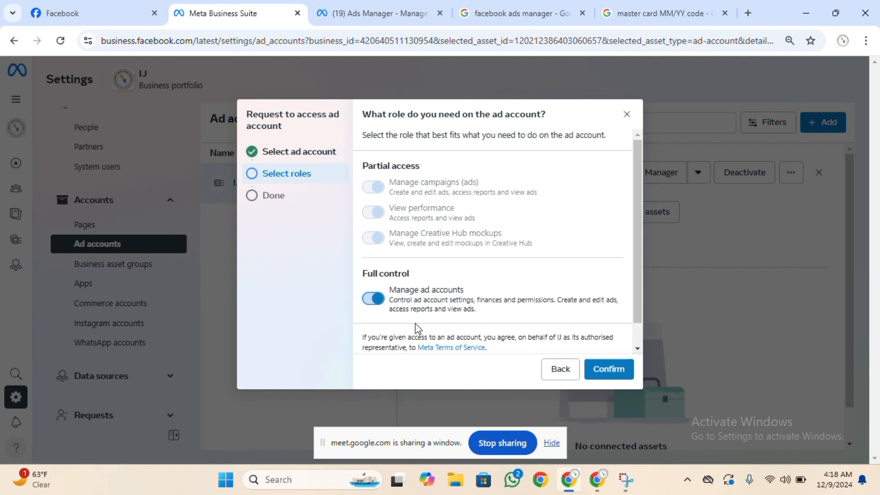
{"action": "scroll", "coordinate": [417, 329], "scroll_direction": "down", "scroll_amount": 1}
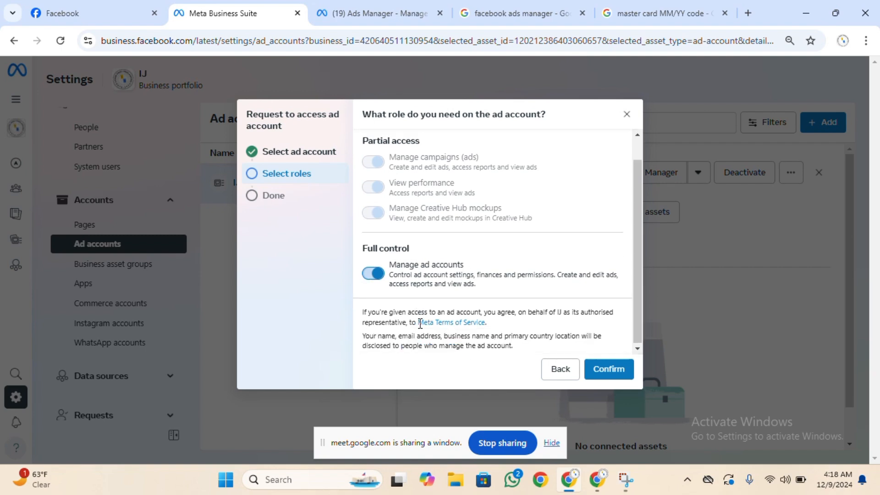
{"action": "left_click", "coordinate": [624, 380]}
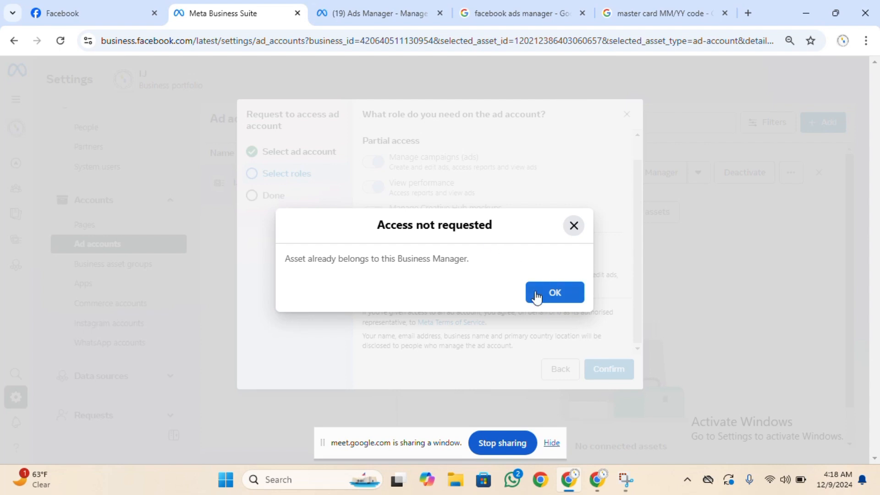
{"action": "left_click", "coordinate": [544, 306]}
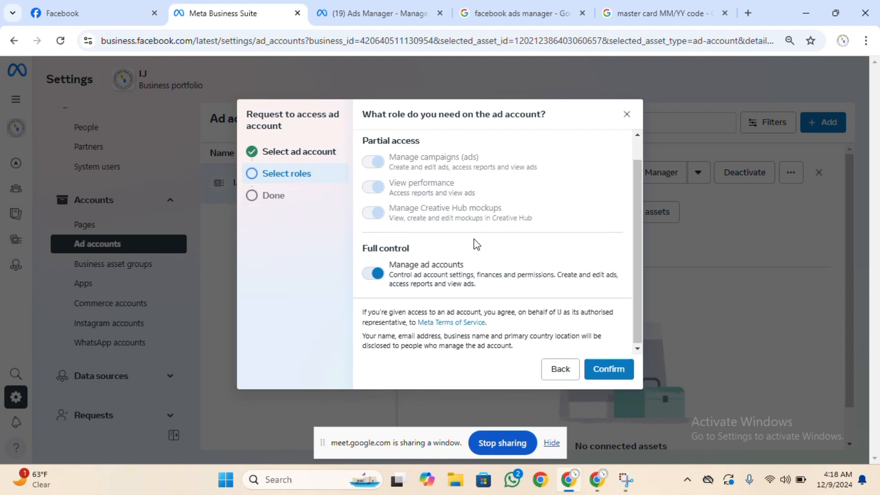
{"action": "left_click", "coordinate": [567, 380]}
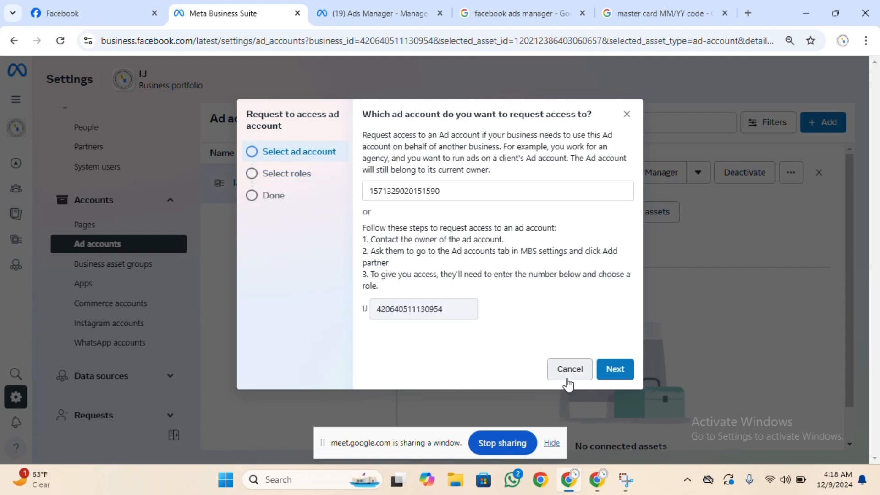
- Cancel the access request, then expand and collapse the Requests sidebar section
{"action": "left_click", "coordinate": [569, 382]}
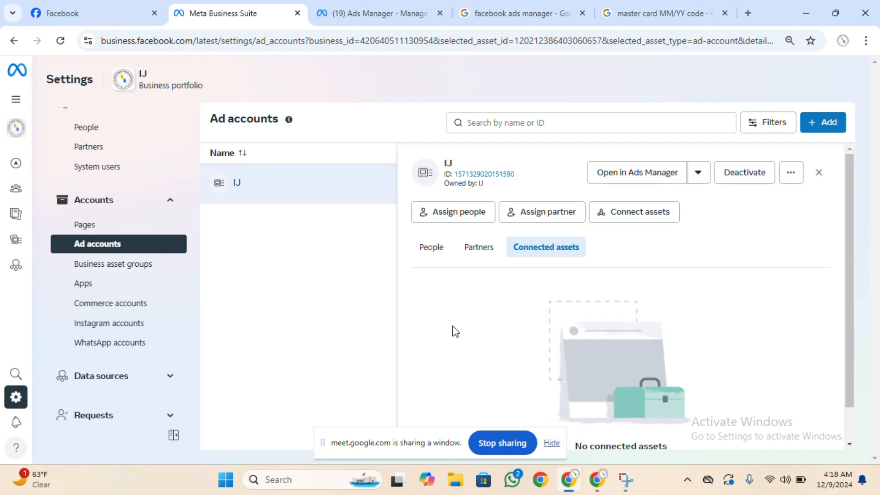
{"action": "scroll", "coordinate": [82, 275], "scroll_direction": "down", "scroll_amount": 3}
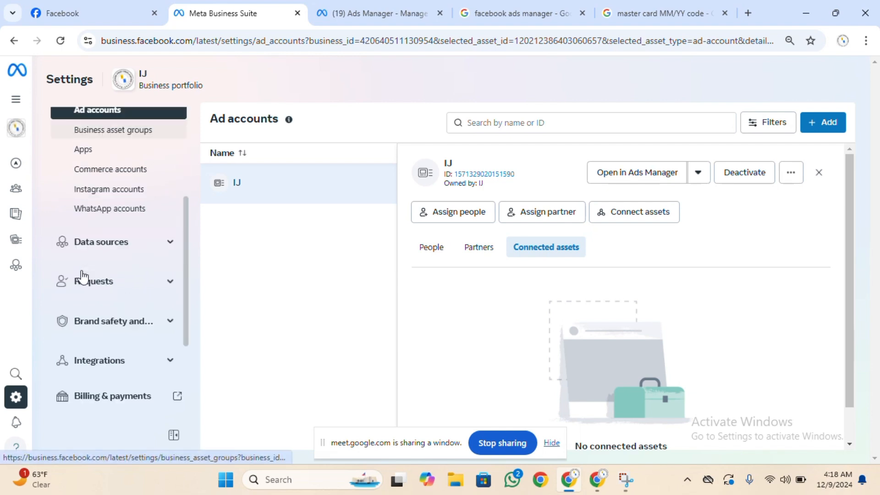
{"action": "left_click", "coordinate": [117, 284]}
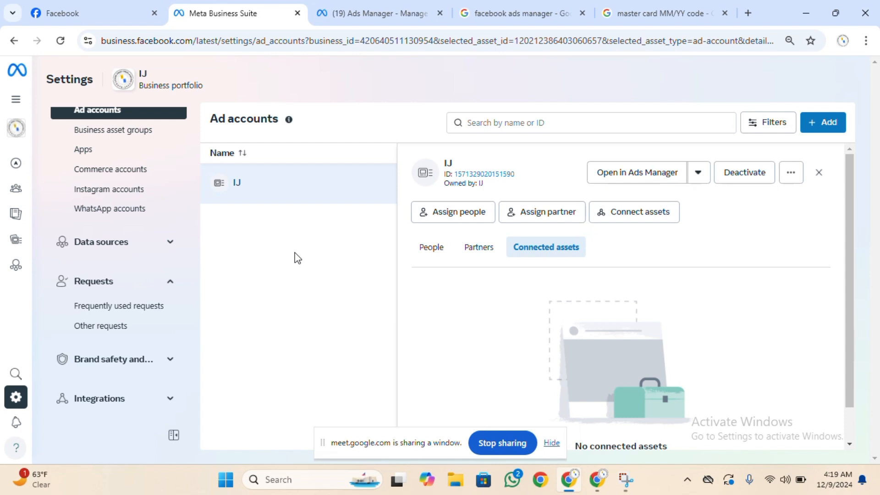
{"action": "scroll", "coordinate": [131, 226], "scroll_direction": "up", "scroll_amount": 3}
{"action": "scroll", "coordinate": [132, 226], "scroll_direction": "down", "scroll_amount": 5}
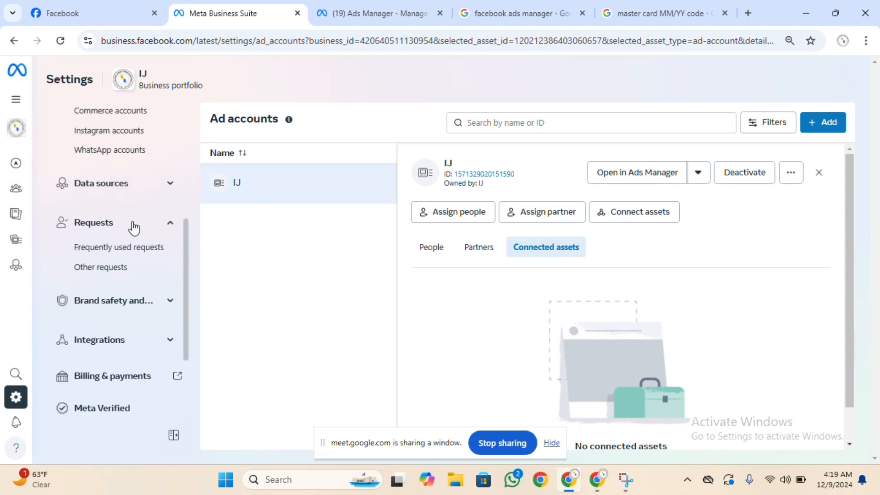
{"action": "left_click", "coordinate": [136, 236]}
{"action": "scroll", "coordinate": [134, 236], "scroll_direction": "up", "scroll_amount": 4}
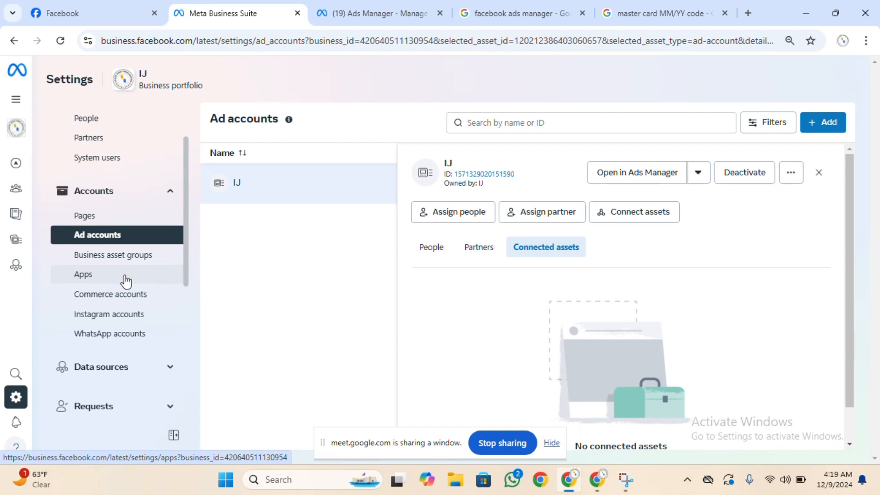
- Look over the portfolio's business asset groups, then move to the empty Apps page
{"action": "left_click", "coordinate": [134, 254]}
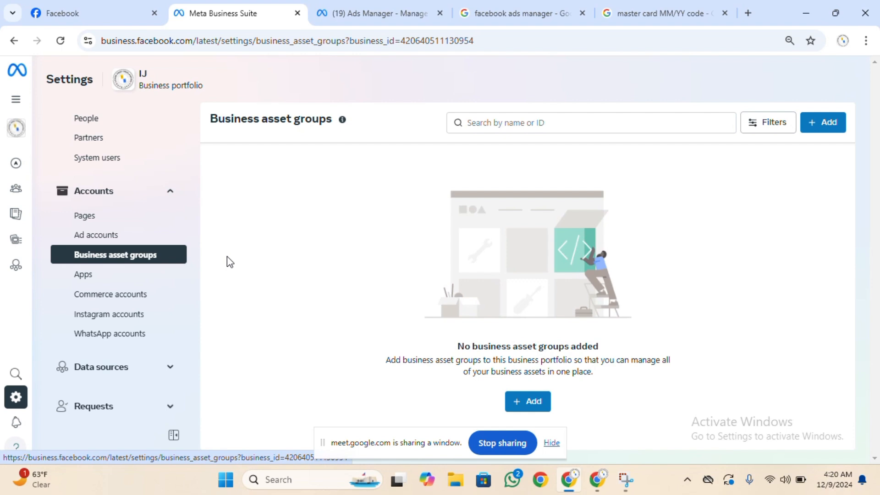
{"action": "scroll", "coordinate": [104, 272], "scroll_direction": "down", "scroll_amount": 1}
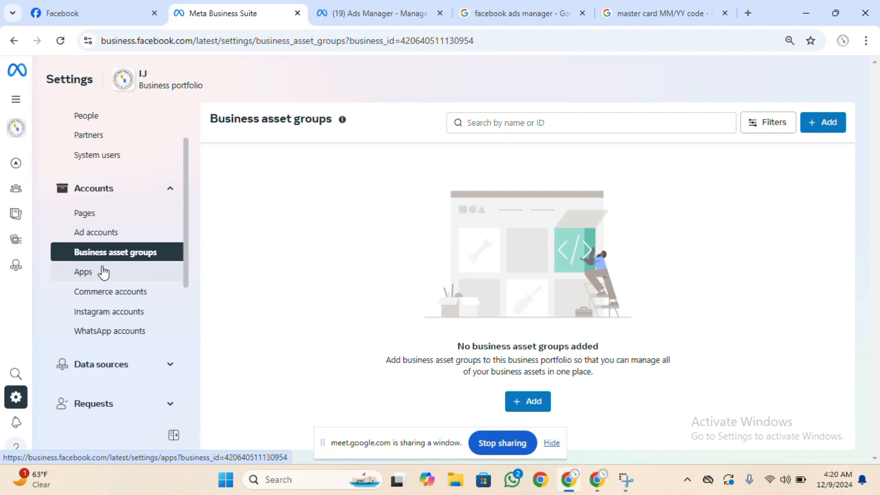
{"action": "scroll", "coordinate": [103, 272], "scroll_direction": "down", "scroll_amount": 1}
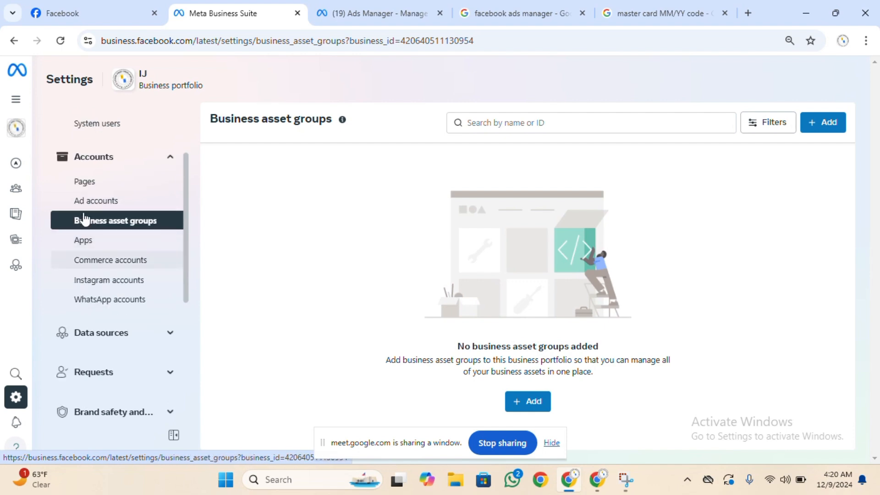
{"action": "left_click", "coordinate": [85, 250]}
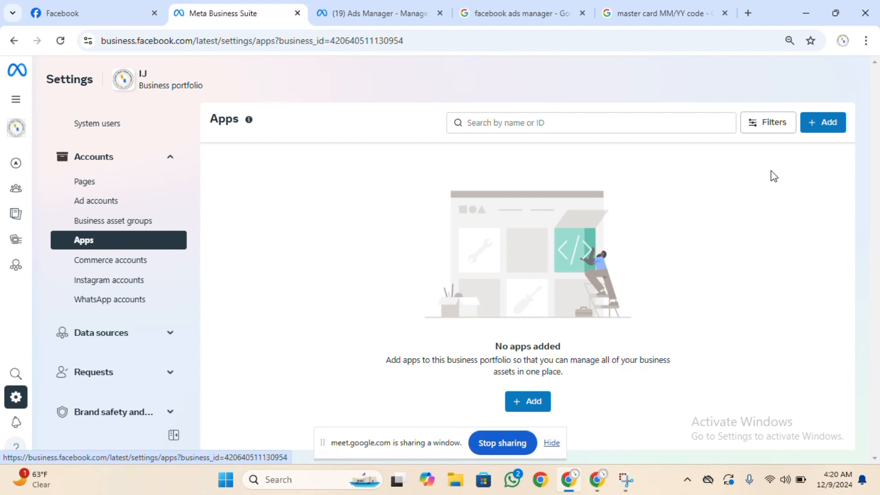
- Check the add-app options without adding one, then view the empty Commerce accounts page
{"action": "left_click", "coordinate": [843, 121]}
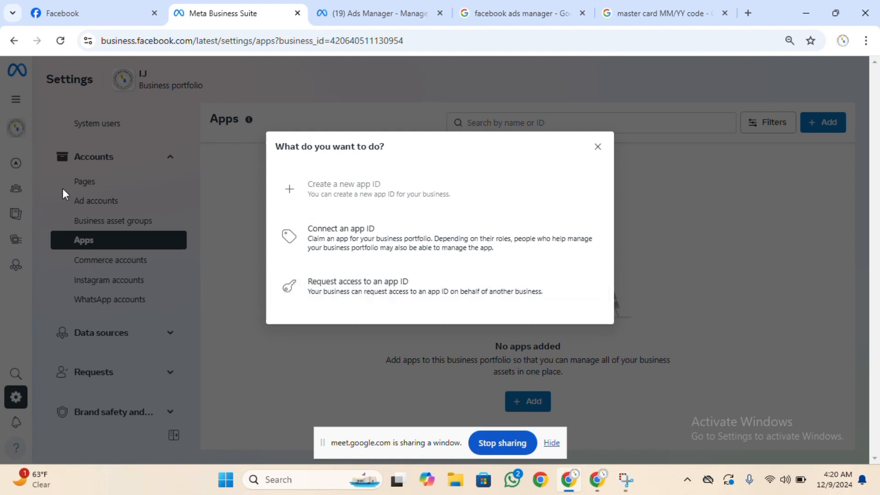
{"action": "left_click", "coordinate": [598, 147]}
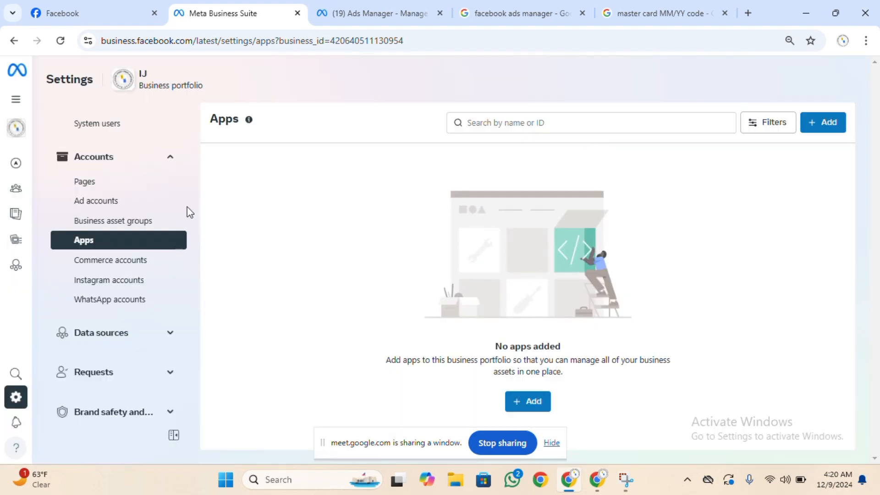
{"action": "left_click", "coordinate": [125, 273]}
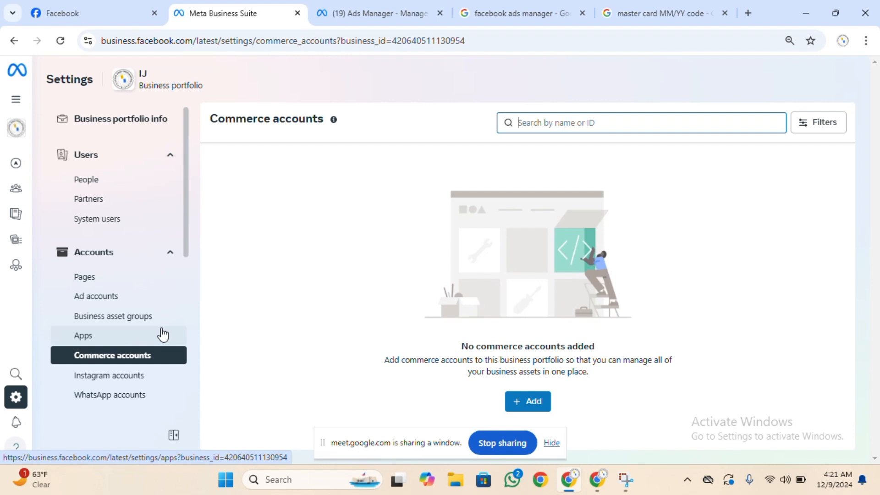
{"action": "scroll", "coordinate": [78, 336], "scroll_direction": "down", "scroll_amount": 1}
{"action": "scroll", "coordinate": [78, 341], "scroll_direction": "down", "scroll_amount": 3}
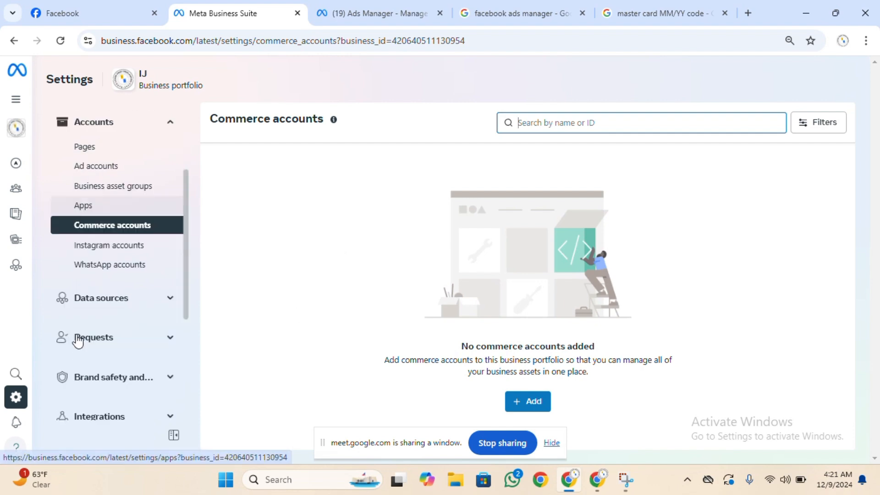
{"action": "left_click", "coordinate": [136, 246]}
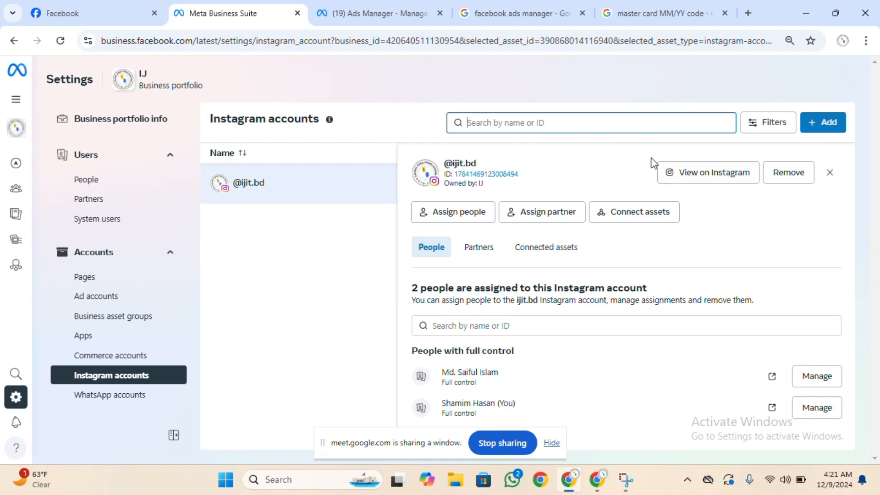
{"action": "left_click", "coordinate": [477, 219]}
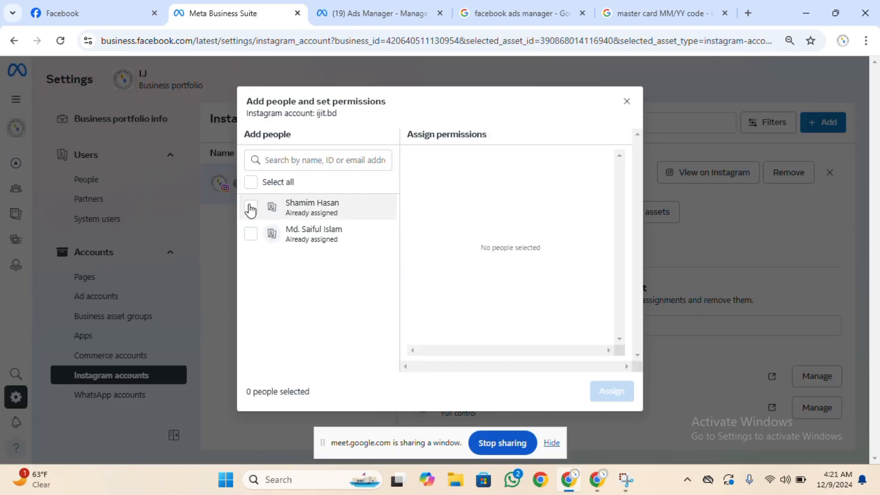
{"action": "left_click", "coordinate": [250, 208]}
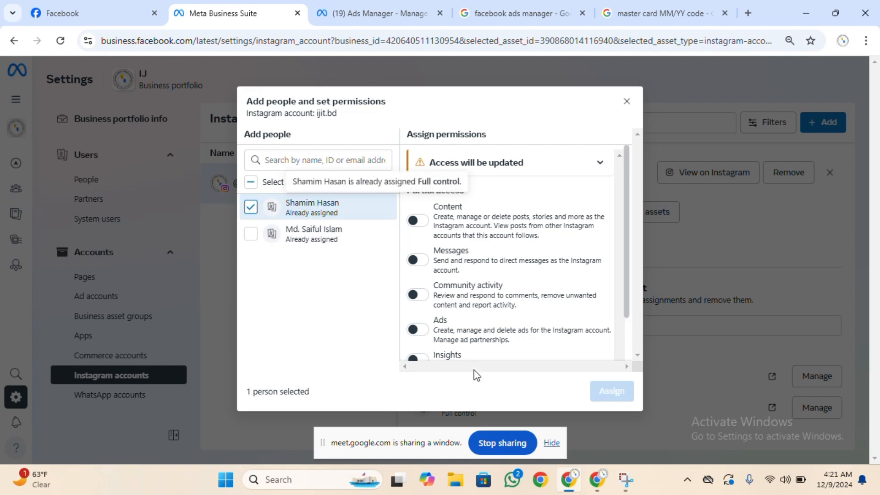
{"action": "scroll", "coordinate": [434, 312], "scroll_direction": "down", "scroll_amount": 3}
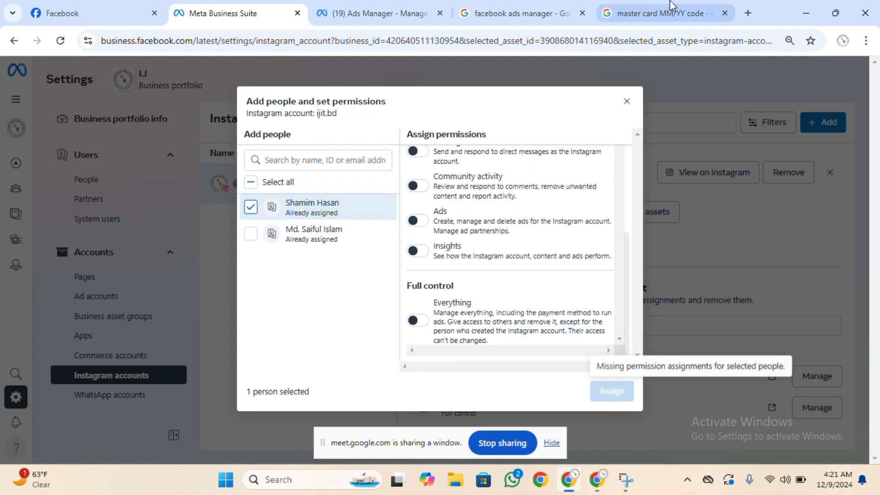
{"action": "left_click", "coordinate": [626, 101]}
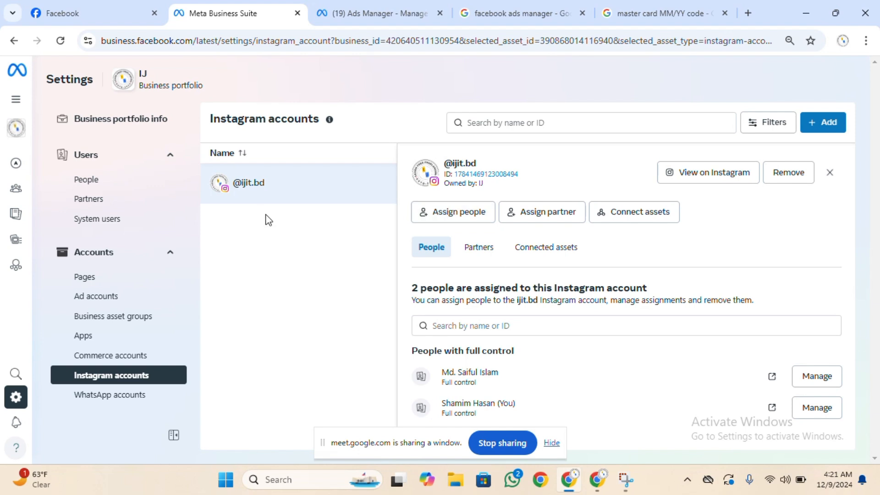
{"action": "left_click", "coordinate": [660, 213]}
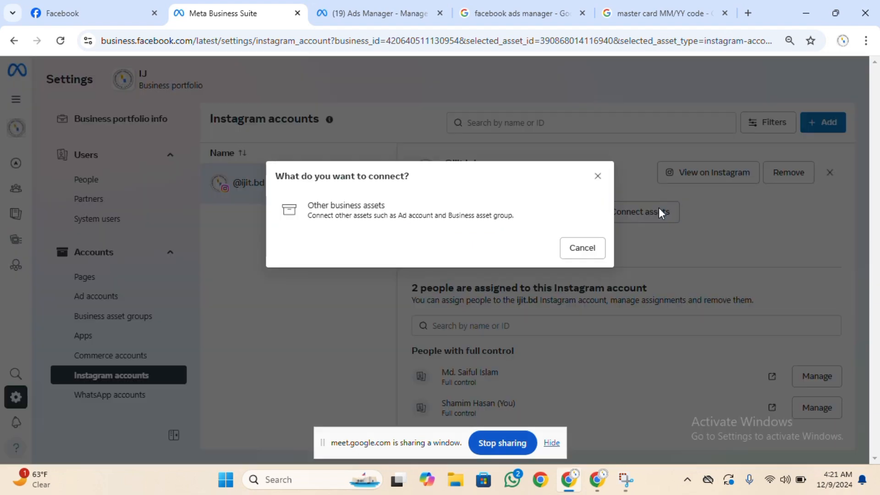
{"action": "left_click", "coordinate": [435, 207]}
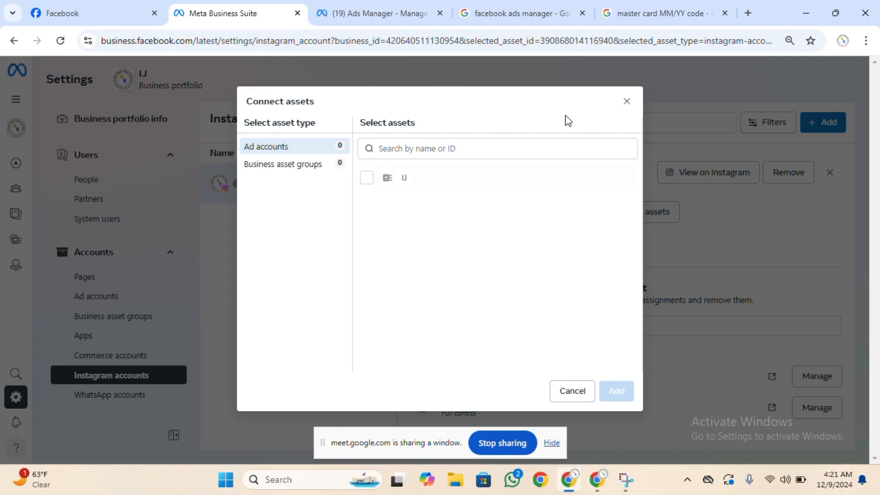
{"action": "left_click", "coordinate": [626, 101]}
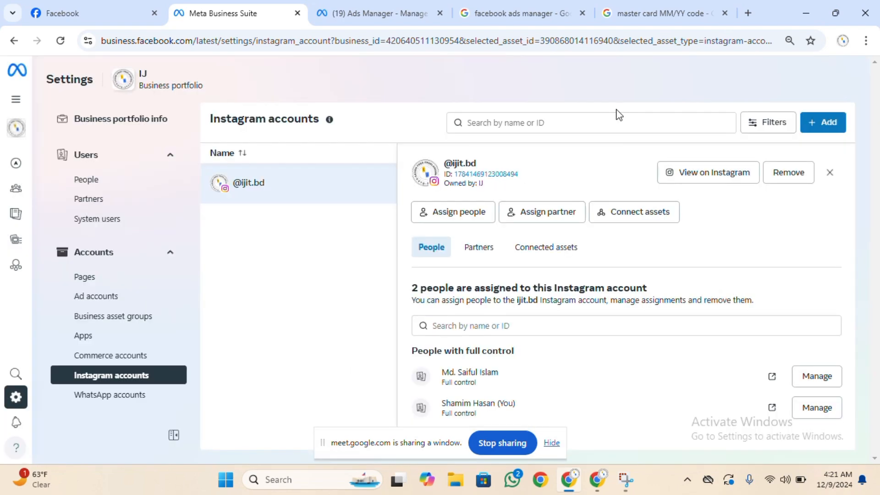
{"action": "left_click", "coordinate": [518, 253]}
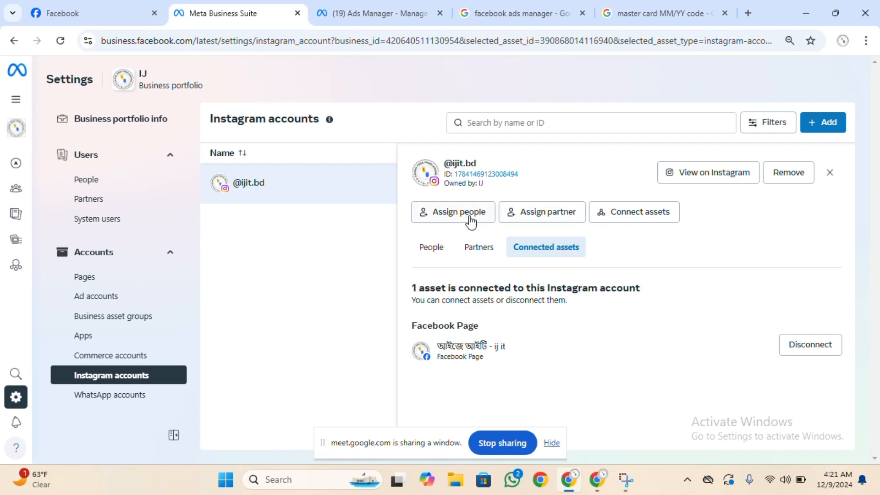
{"action": "left_click", "coordinate": [429, 259]}
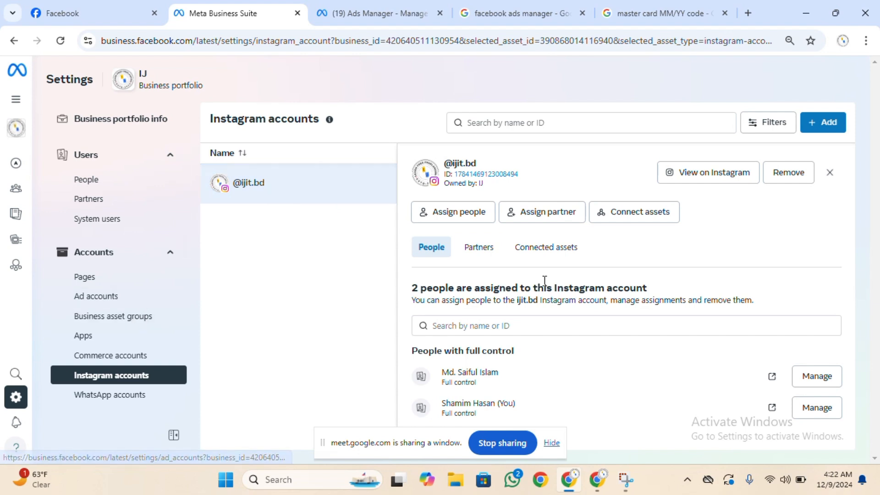
{"action": "left_click", "coordinate": [660, 223]}
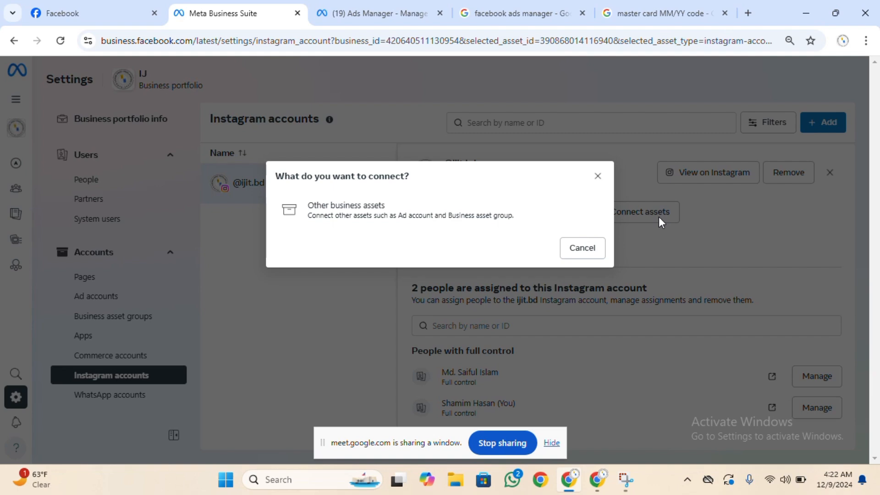
{"action": "left_click", "coordinate": [399, 219]}
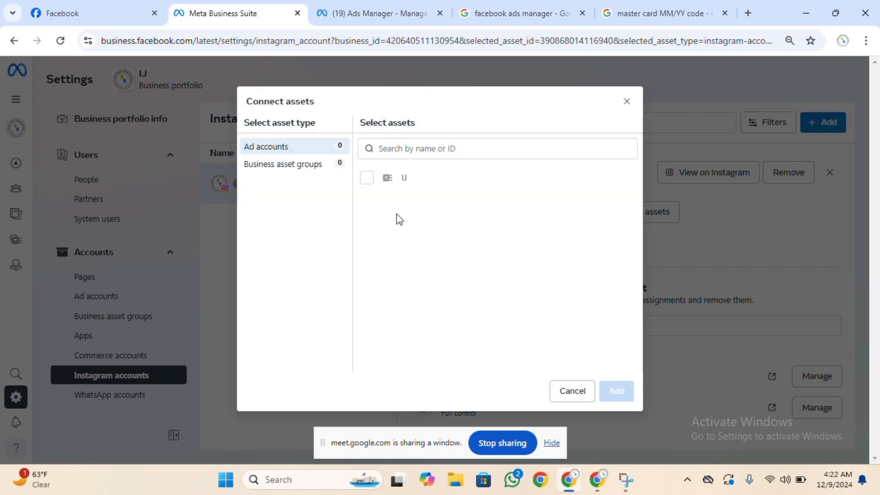
{"action": "left_click", "coordinate": [367, 177]}
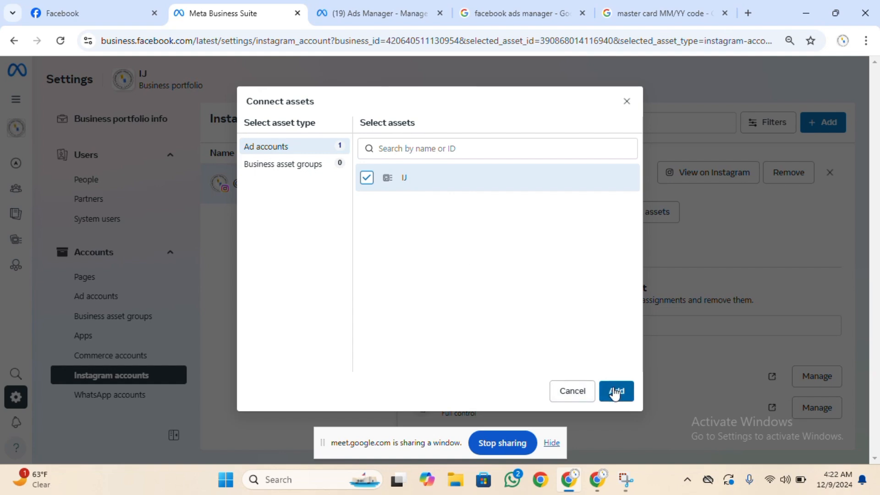
{"action": "left_click", "coordinate": [615, 392]}
{"action": "left_click", "coordinate": [527, 250]}
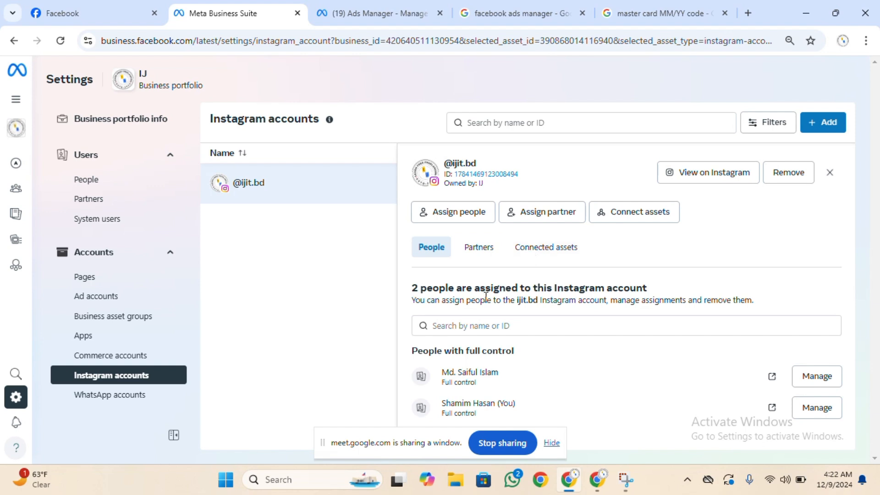
{"action": "left_click", "coordinate": [546, 250]}
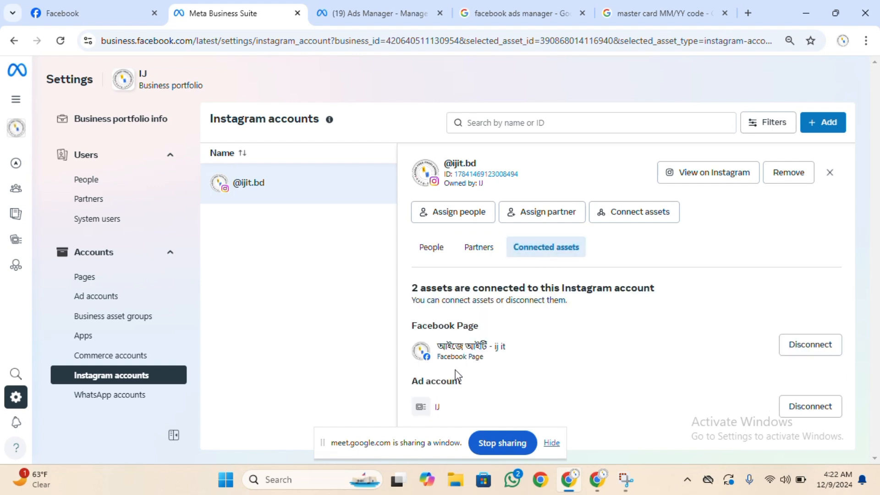
{"action": "double_click", "coordinate": [467, 346]}
{"action": "left_click", "coordinate": [434, 377]}
{"action": "double_click", "coordinate": [433, 378]}
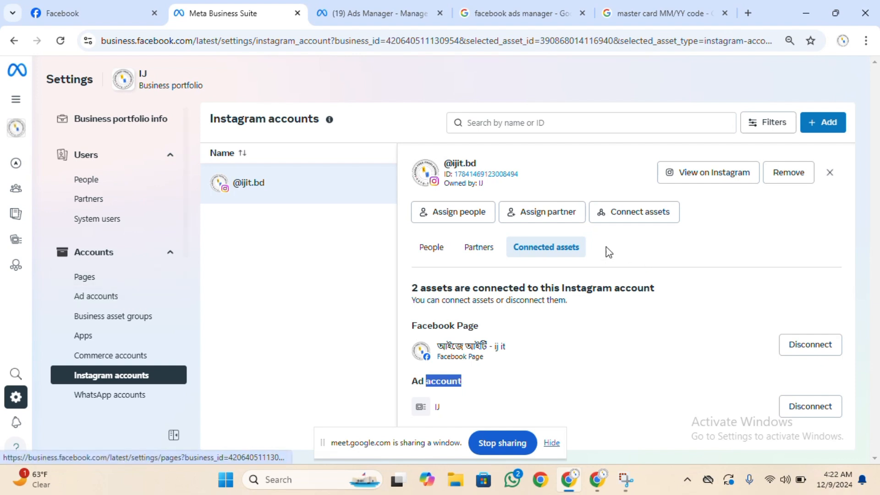
{"action": "left_click", "coordinate": [429, 372]}
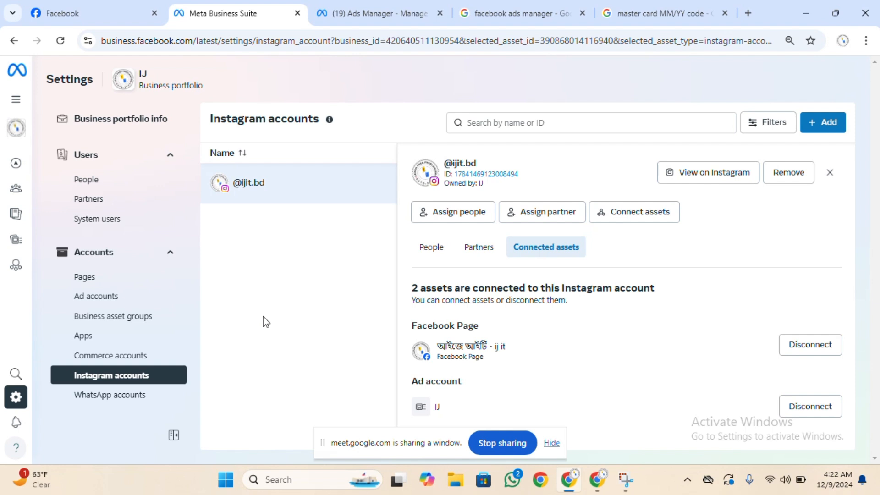
{"action": "scroll", "coordinate": [110, 328], "scroll_direction": "down", "scroll_amount": 2}
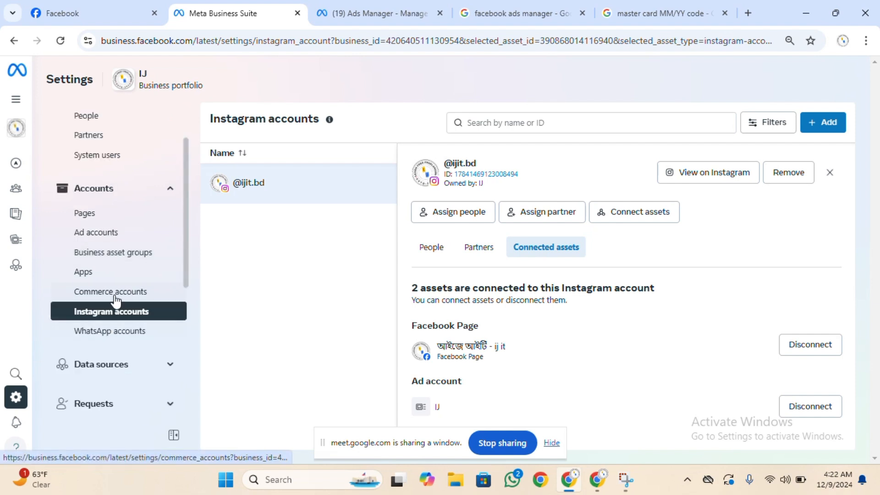
{"action": "scroll", "coordinate": [115, 301], "scroll_direction": "down", "scroll_amount": 1}
- View the portfolio's WhatsApp Business app account with its business name and contact details
{"action": "left_click", "coordinate": [115, 301]}
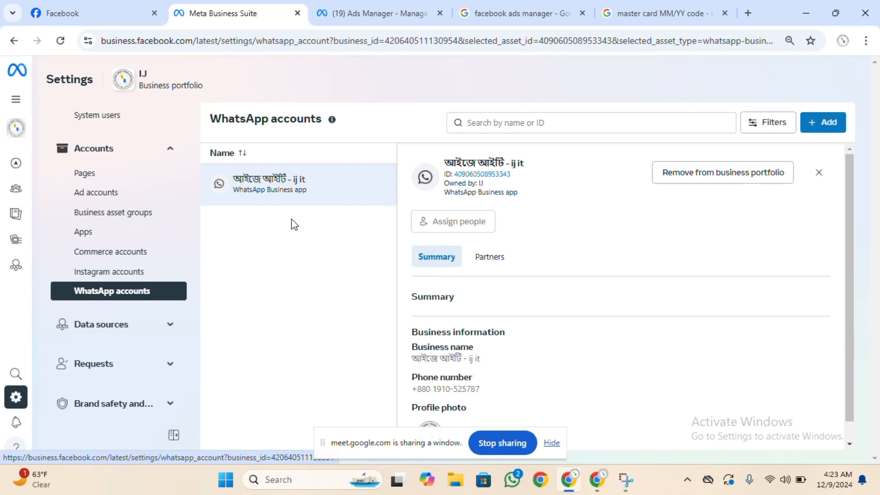
{"action": "scroll", "coordinate": [138, 273], "scroll_direction": "down", "scroll_amount": 2}
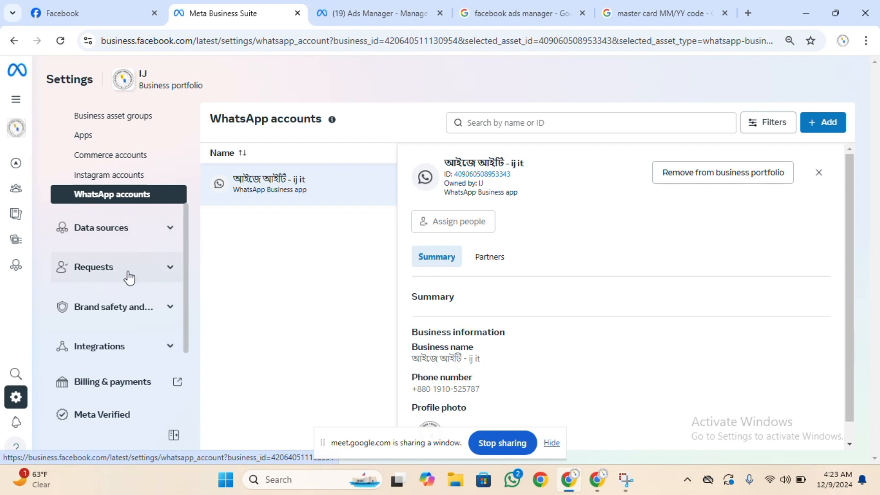
- Briefly check the Requests settings, then open Domains under Brand safety and suitability
{"action": "left_click", "coordinate": [128, 276]}
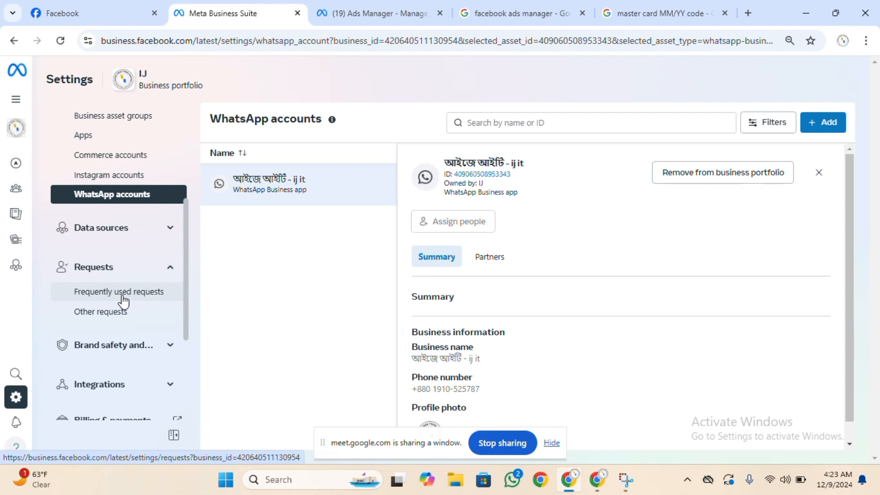
{"action": "left_click", "coordinate": [134, 279]}
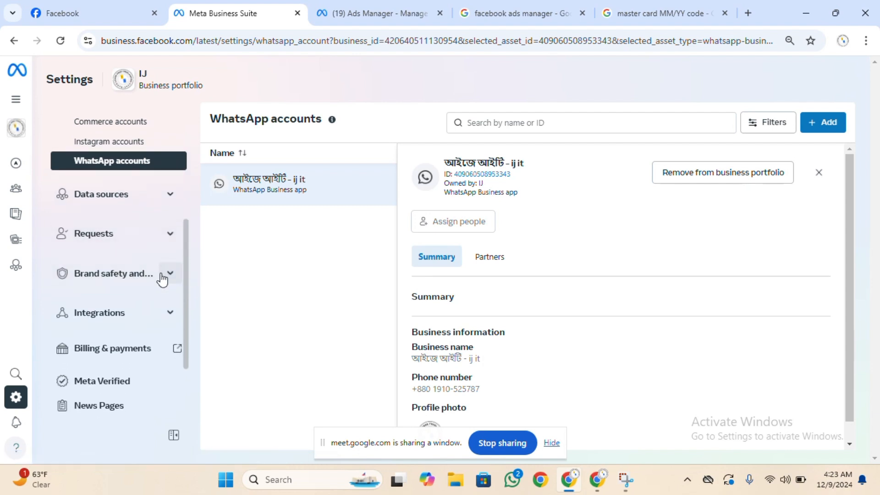
{"action": "left_click", "coordinate": [124, 276]}
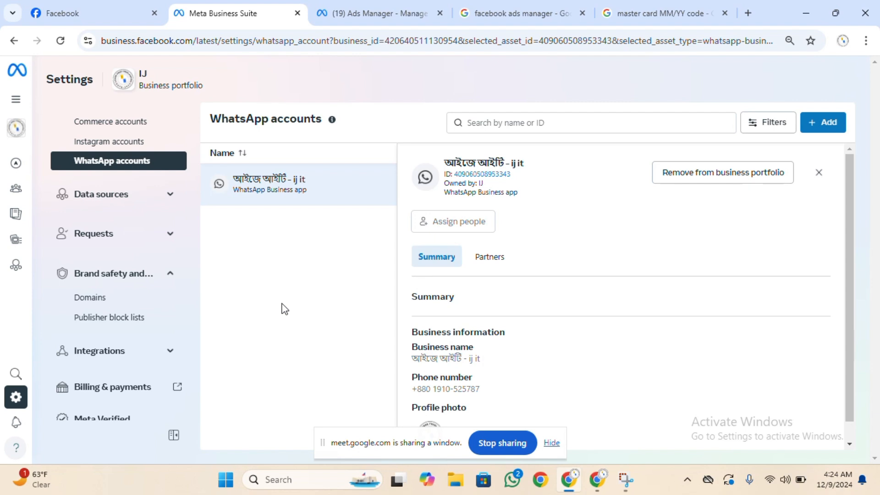
{"action": "left_click", "coordinate": [111, 303]}
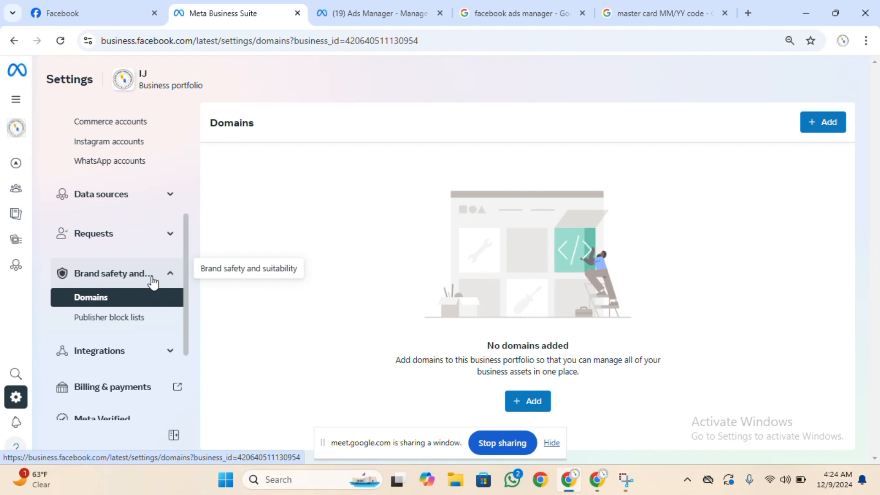
{"action": "left_click", "coordinate": [816, 127]}
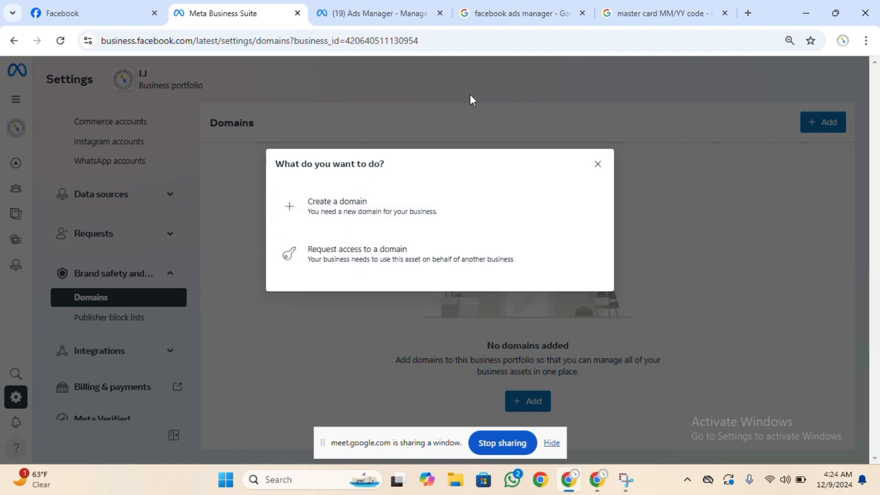
{"action": "left_click", "coordinate": [416, 212]}
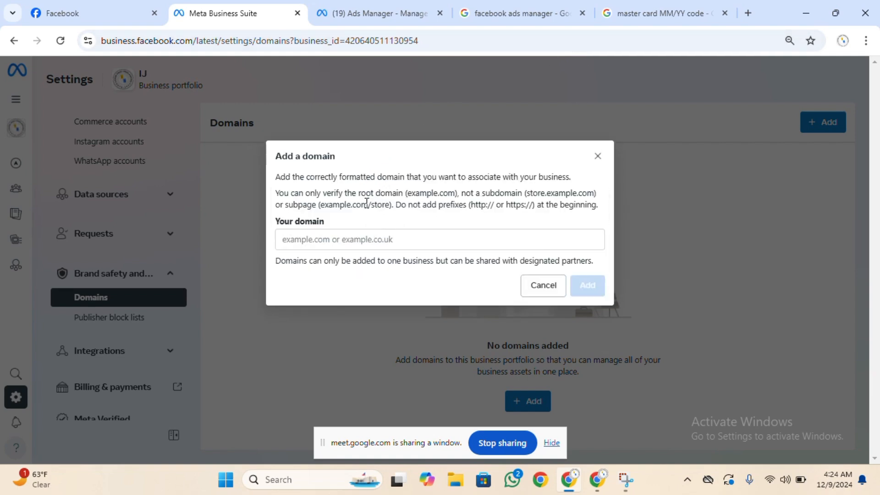
{"action": "left_click", "coordinate": [369, 234]}
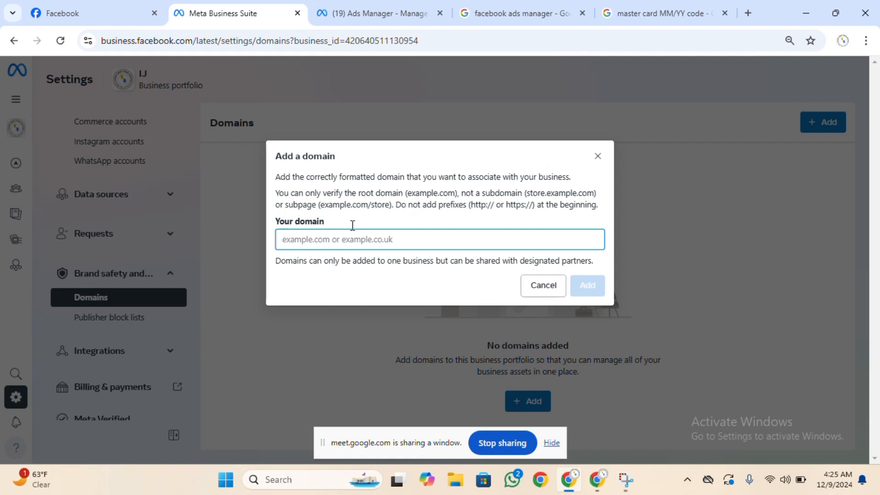
{"action": "left_click", "coordinate": [544, 286]}
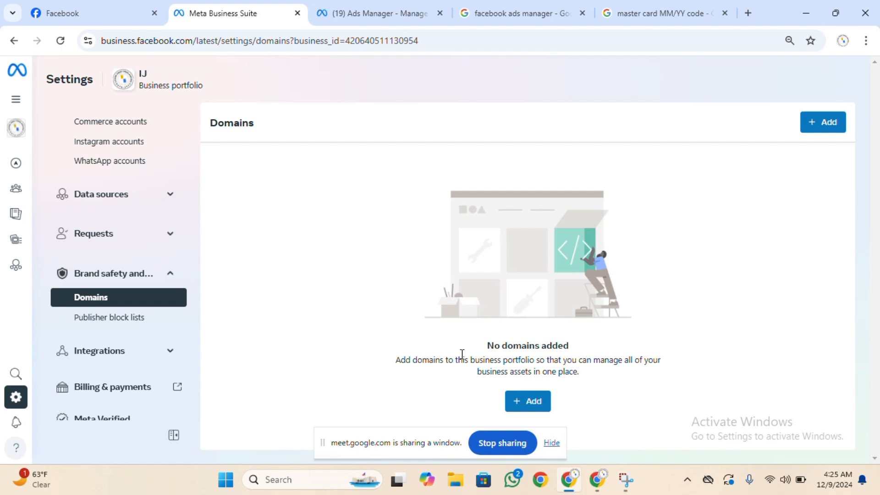
- Expand Integrations, collapse Brand safety, and glance at the Data sources options in the sidebar
{"action": "left_click", "coordinate": [118, 360]}
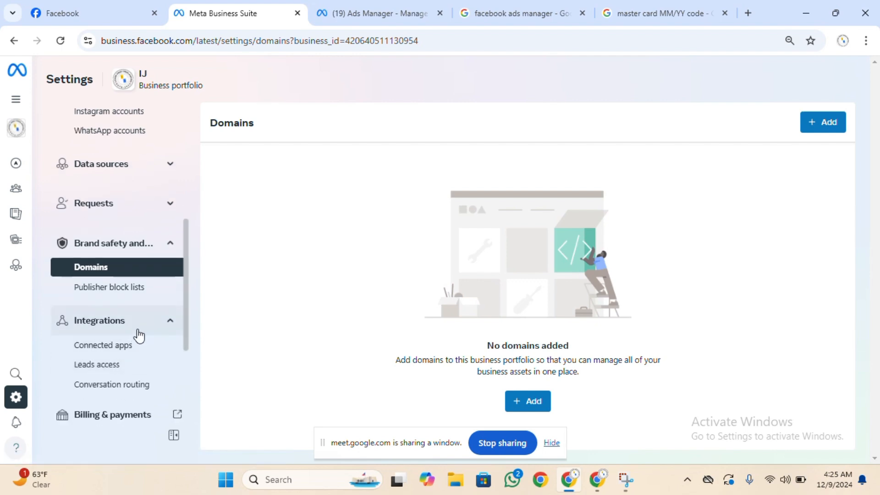
{"action": "left_click", "coordinate": [146, 244]}
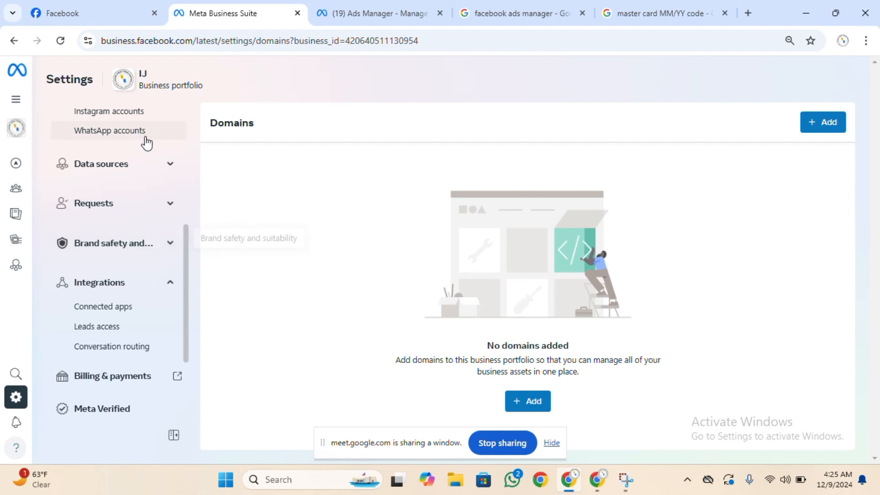
{"action": "left_click", "coordinate": [142, 161]}
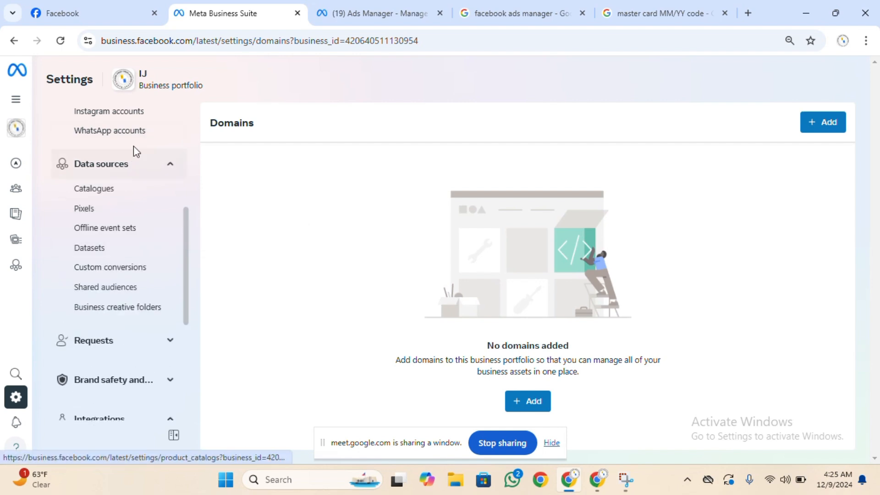
{"action": "left_click", "coordinate": [129, 167]}
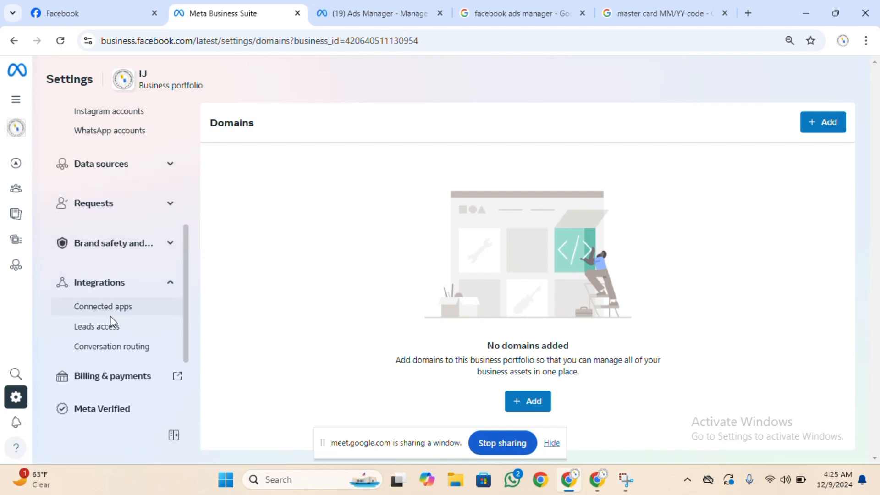
- Return to the Meta Business Suite browser window and collapse the Integrations group
{"action": "scroll", "coordinate": [117, 171], "scroll_direction": "up", "scroll_amount": 2}
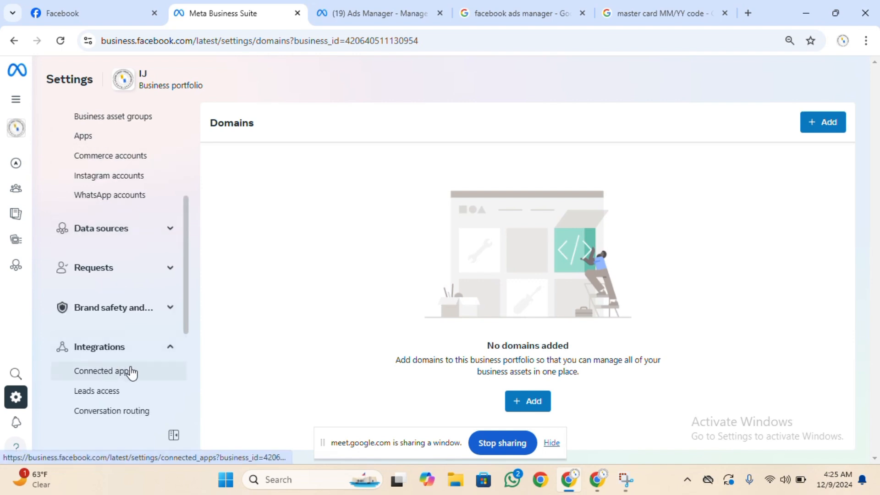
{"action": "scroll", "coordinate": [131, 372], "scroll_direction": "down", "scroll_amount": 1}
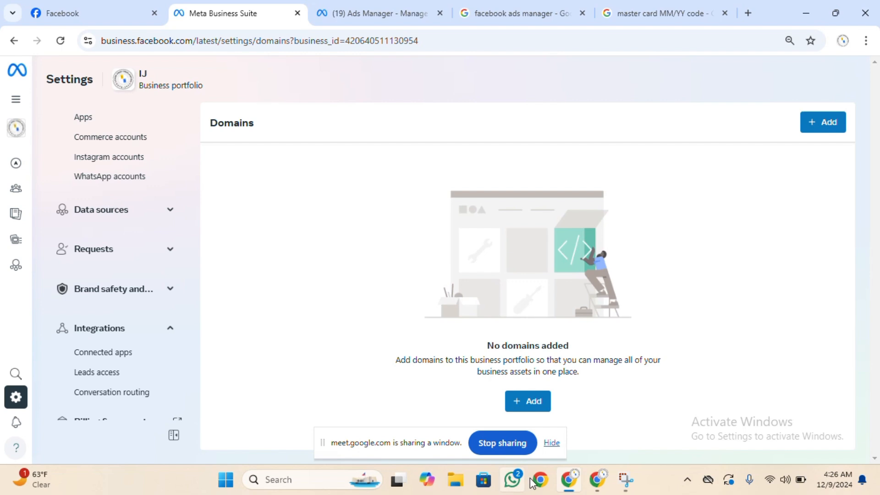
{"action": "left_click", "coordinate": [621, 487]}
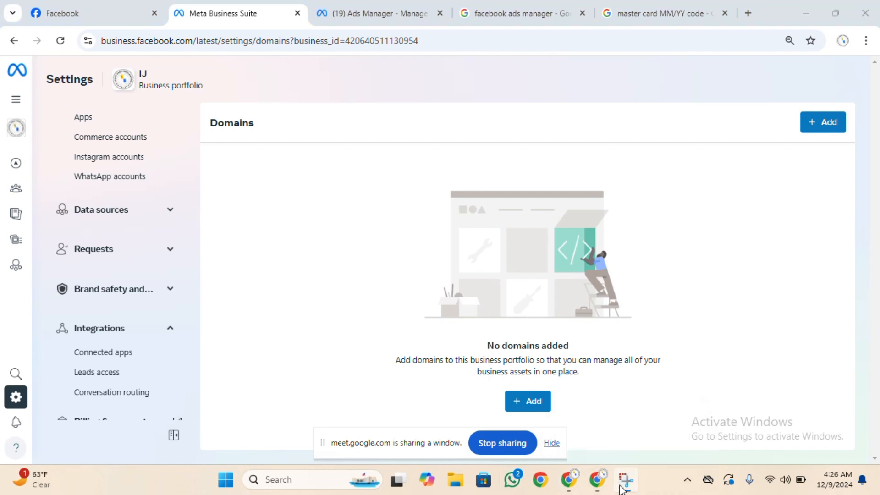
{"action": "left_click", "coordinate": [567, 484]}
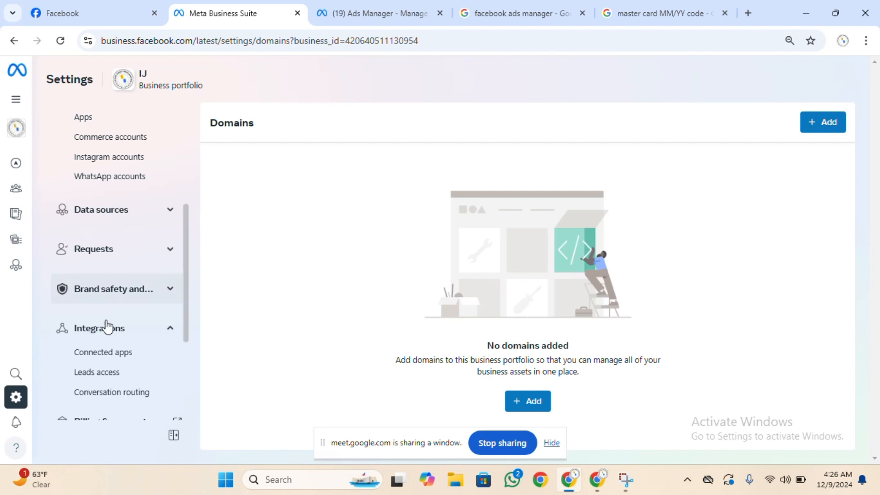
{"action": "scroll", "coordinate": [116, 359], "scroll_direction": "down", "scroll_amount": 1}
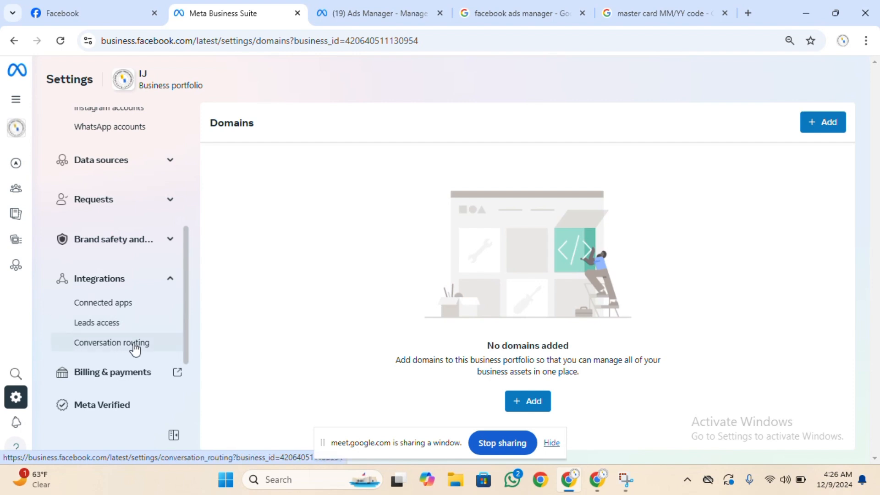
{"action": "left_click", "coordinate": [131, 279]}
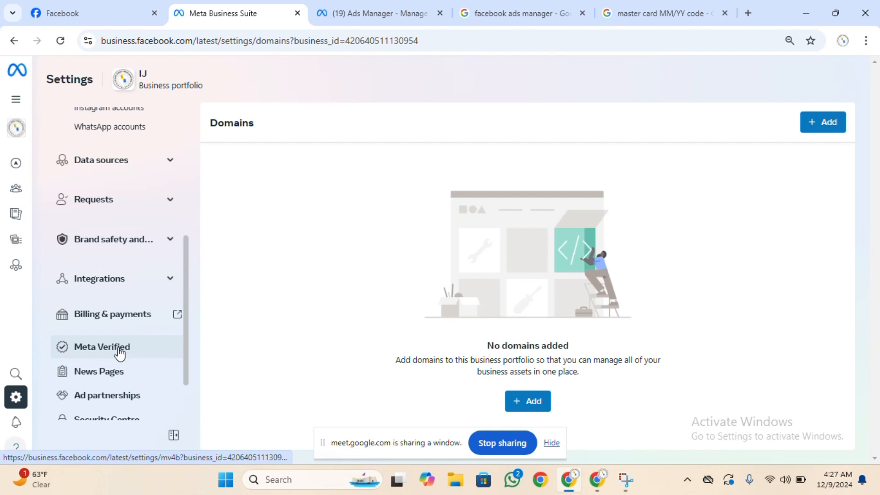
{"action": "scroll", "coordinate": [120, 353], "scroll_direction": "down", "scroll_amount": 1}
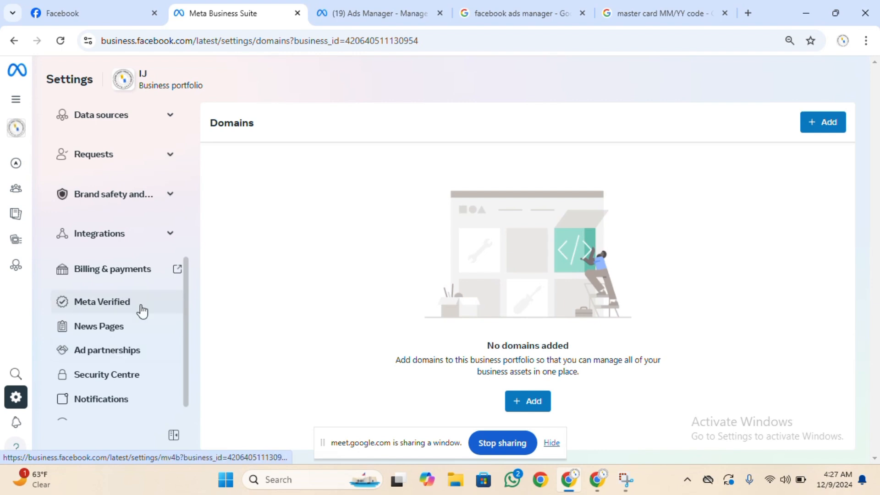
{"action": "scroll", "coordinate": [103, 330], "scroll_direction": "down", "scroll_amount": 2}
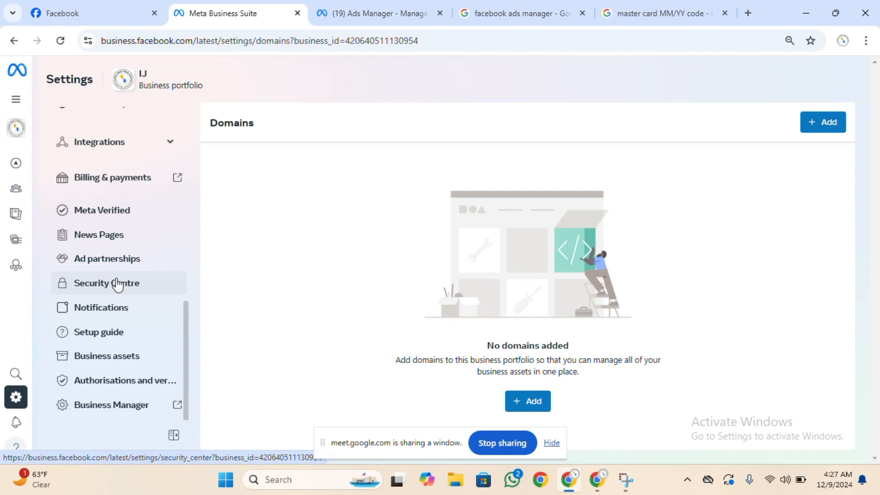
{"action": "scroll", "coordinate": [118, 284], "scroll_direction": "down", "scroll_amount": 2}
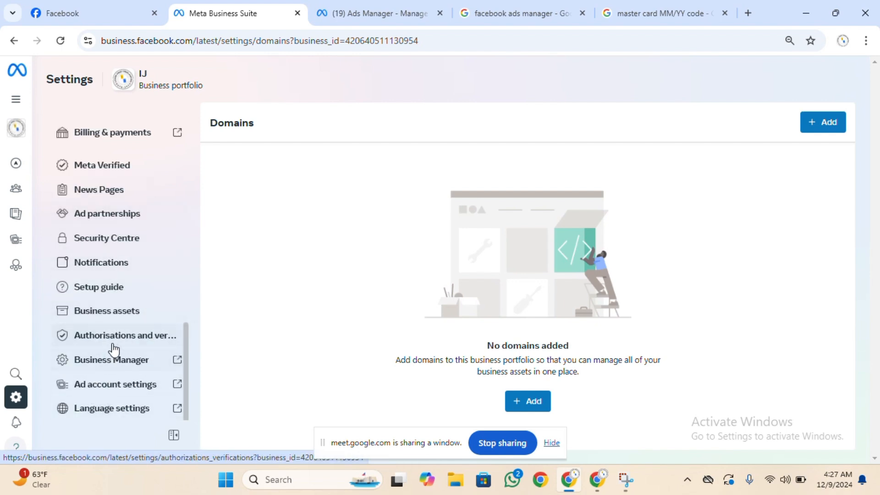
{"action": "scroll", "coordinate": [133, 194], "scroll_direction": "up", "scroll_amount": 5}
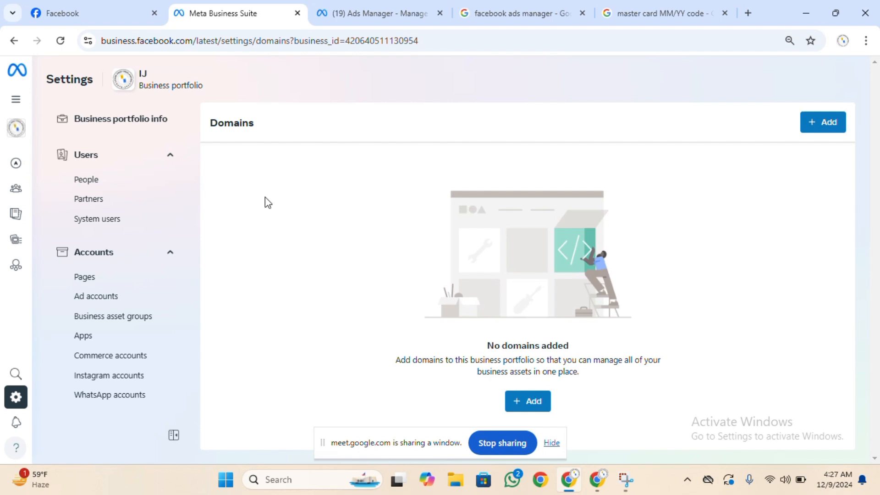
- Expand the left-rail Meta menu showing Adverts Manager, Audiences, Ads Reporting and Events Manager
{"action": "mouse_move", "coordinate": [5, 209]}
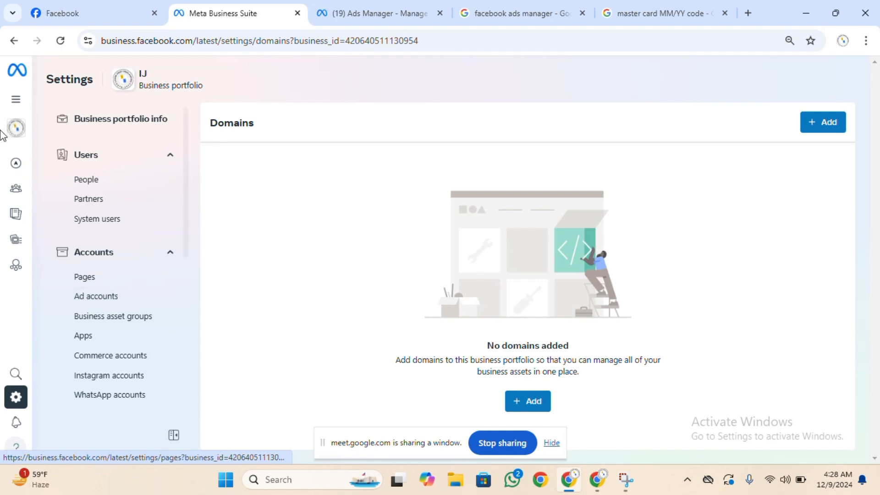
{"action": "mouse_move", "coordinate": [20, 167]}
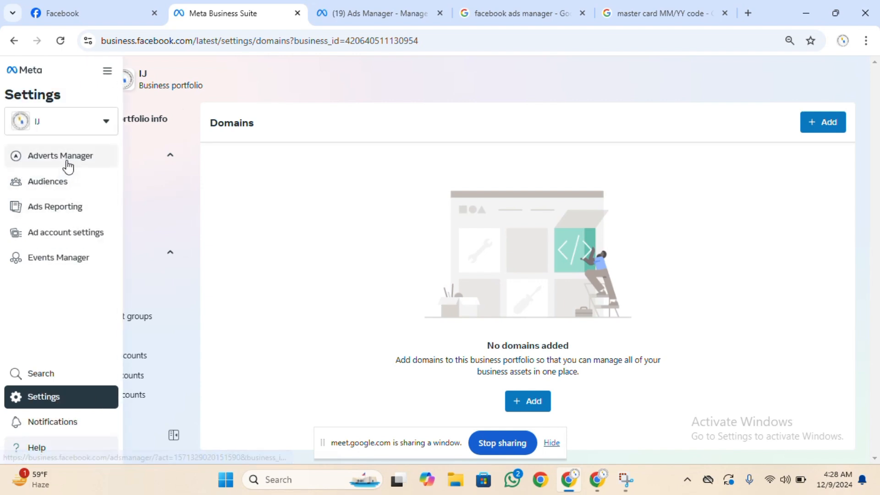